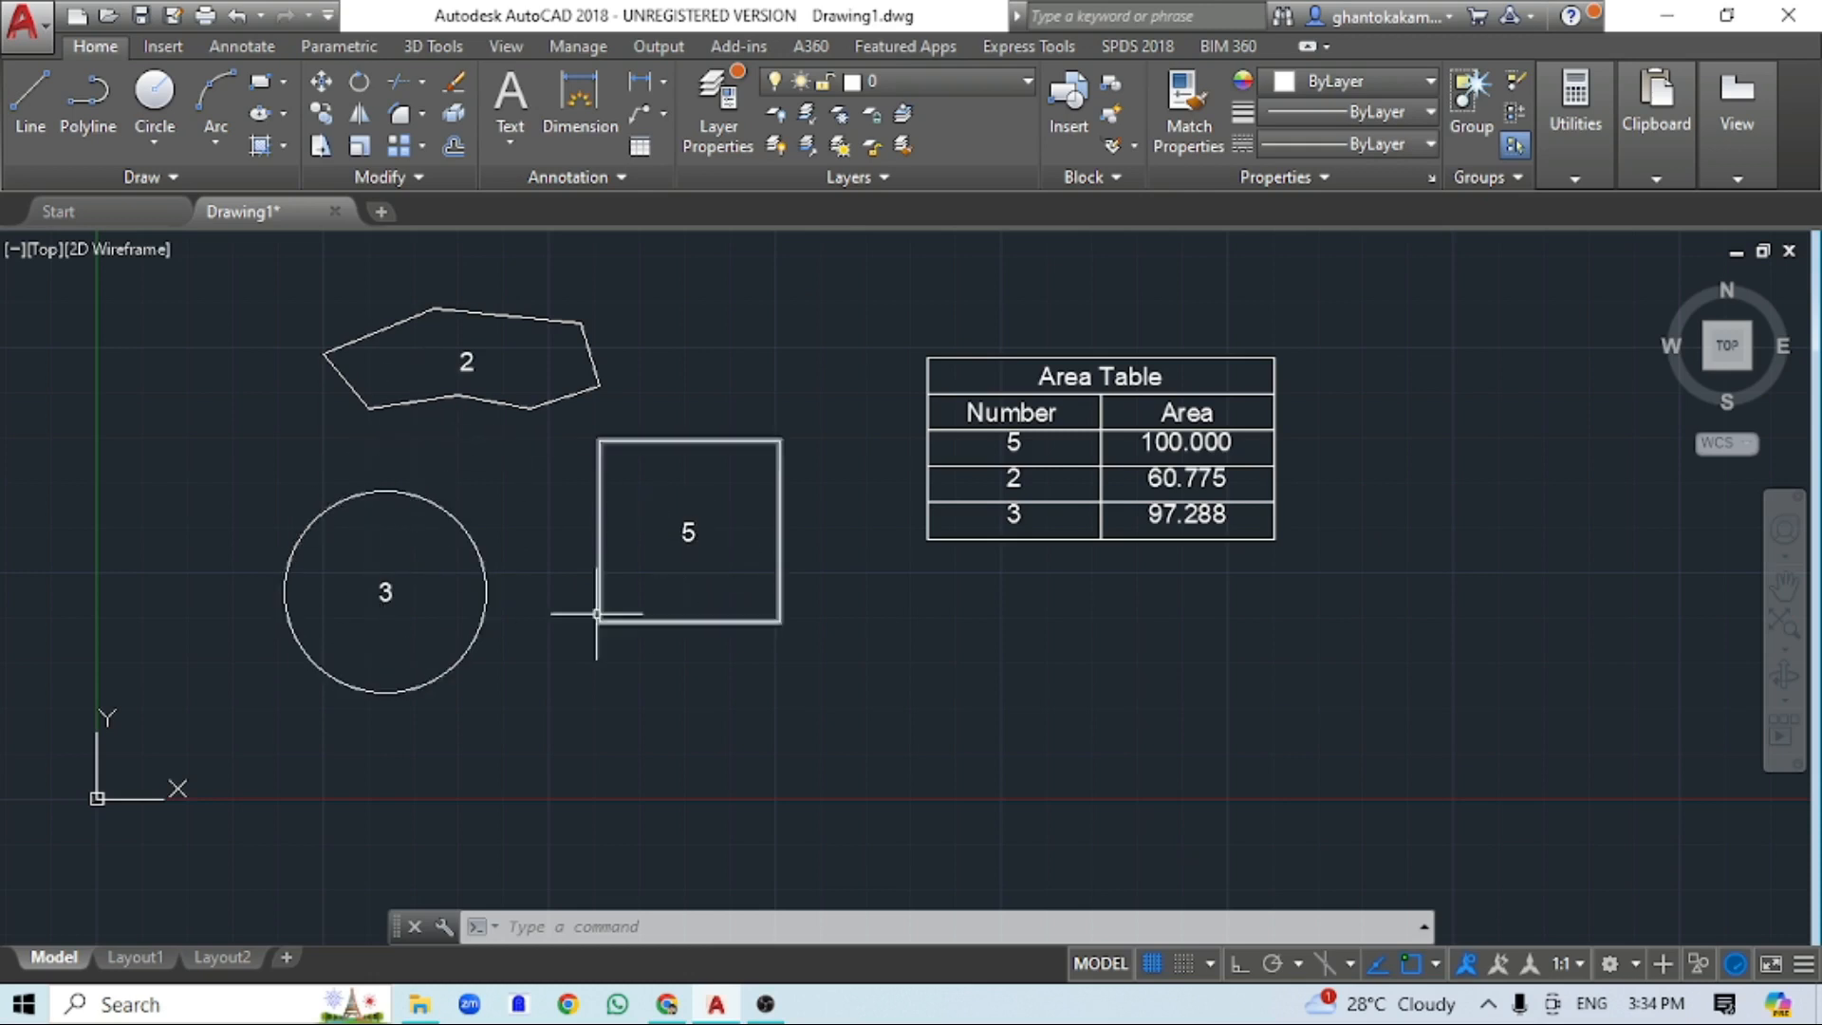
- Inspect the square's properties and list its geometry data, including the area, with the LIST command
scroll(439, 395, up, 2)
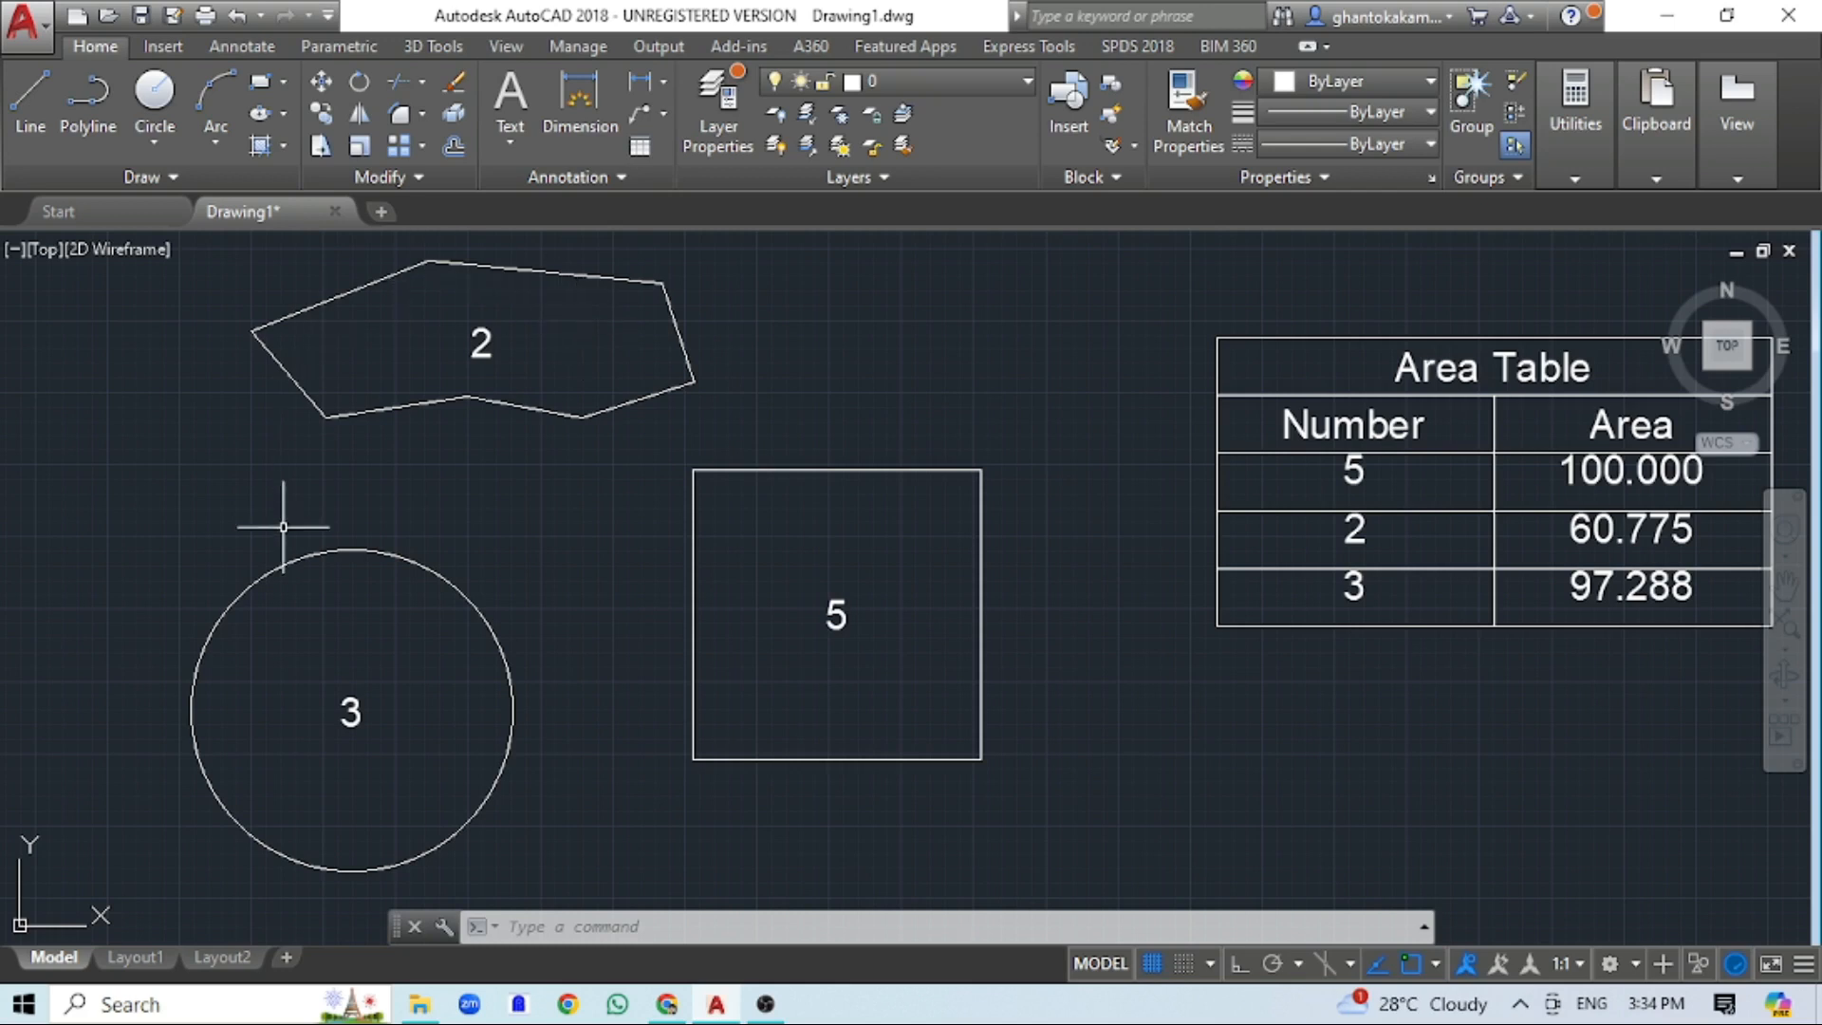
click(814, 470)
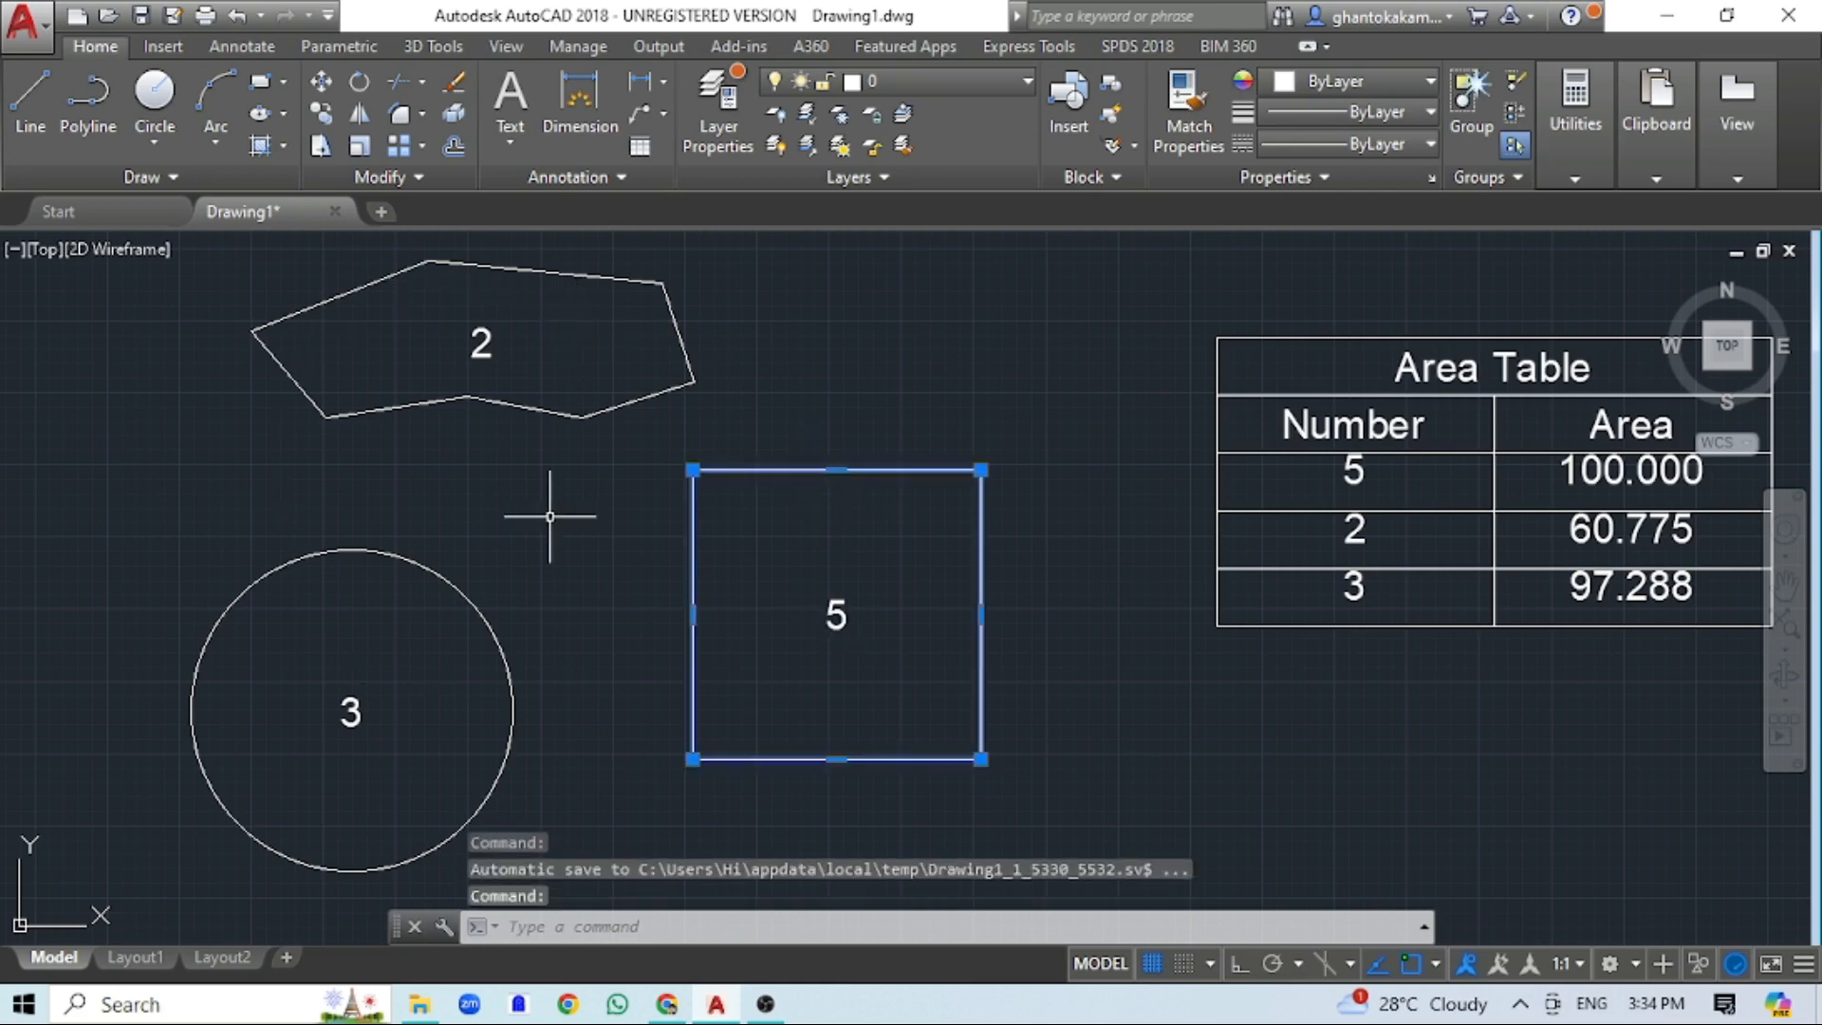
key(ctrl+1)
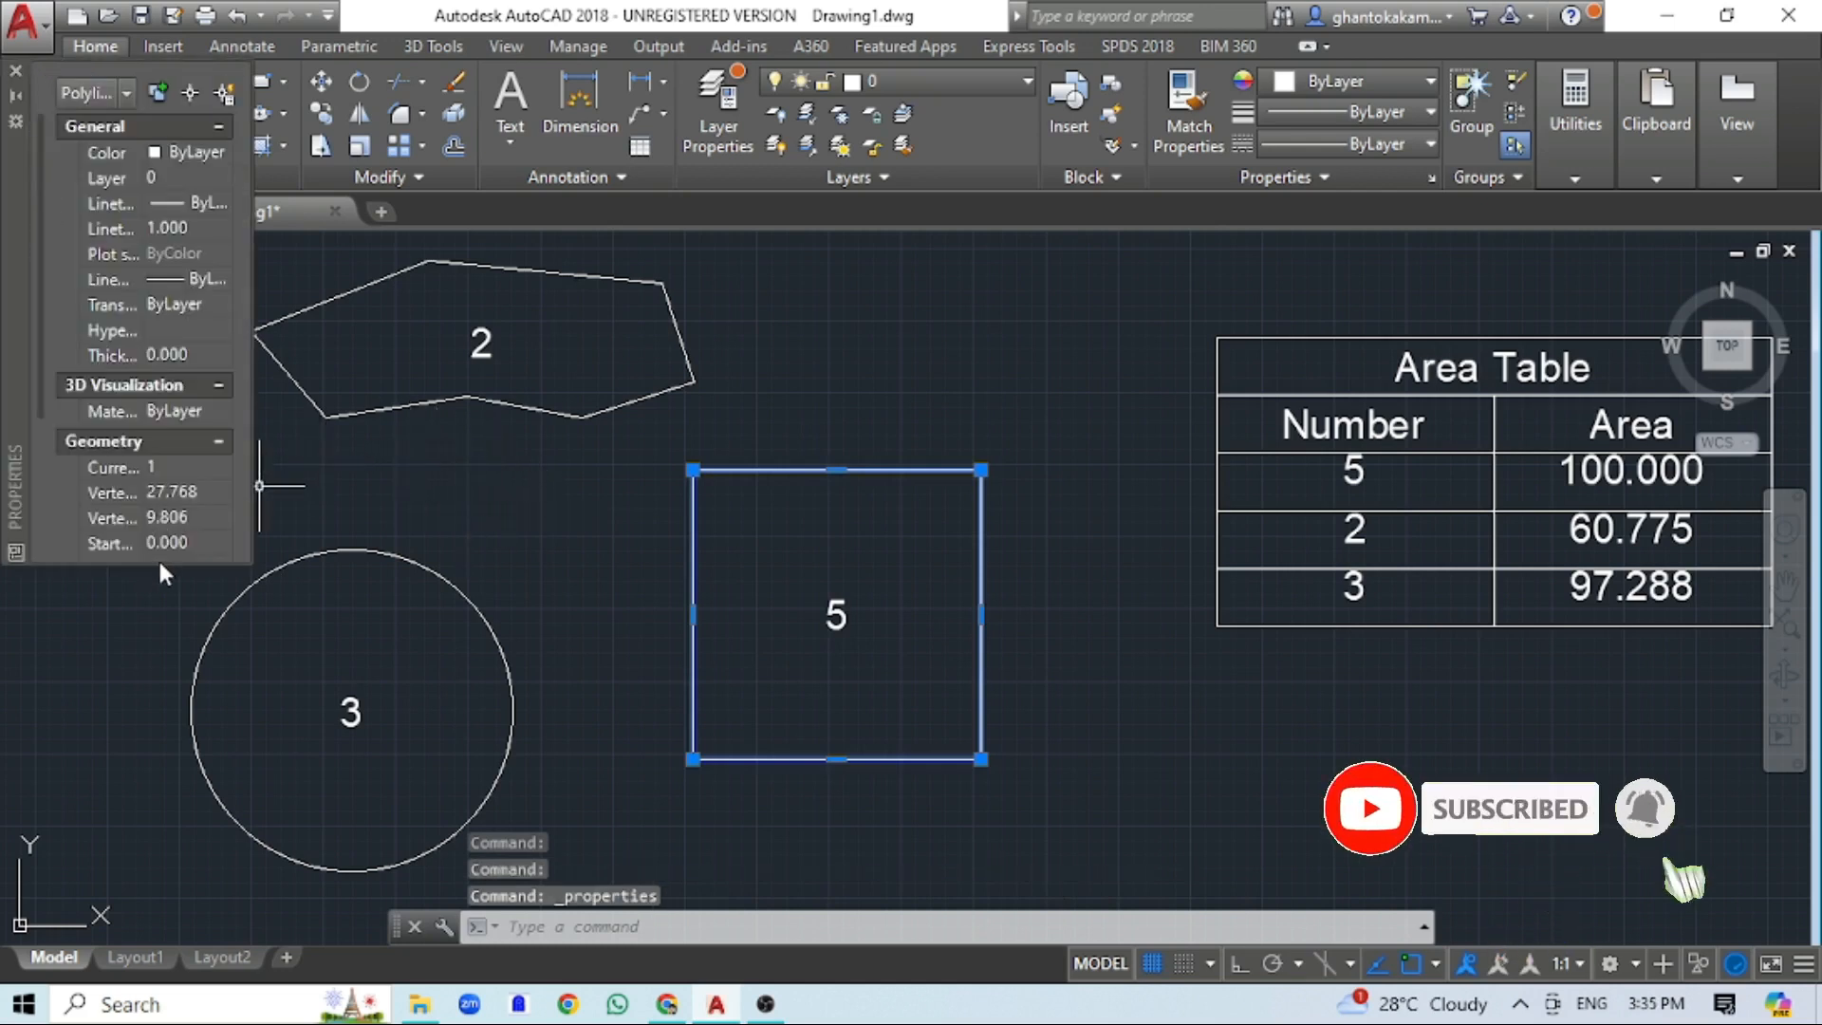
click(15, 72)
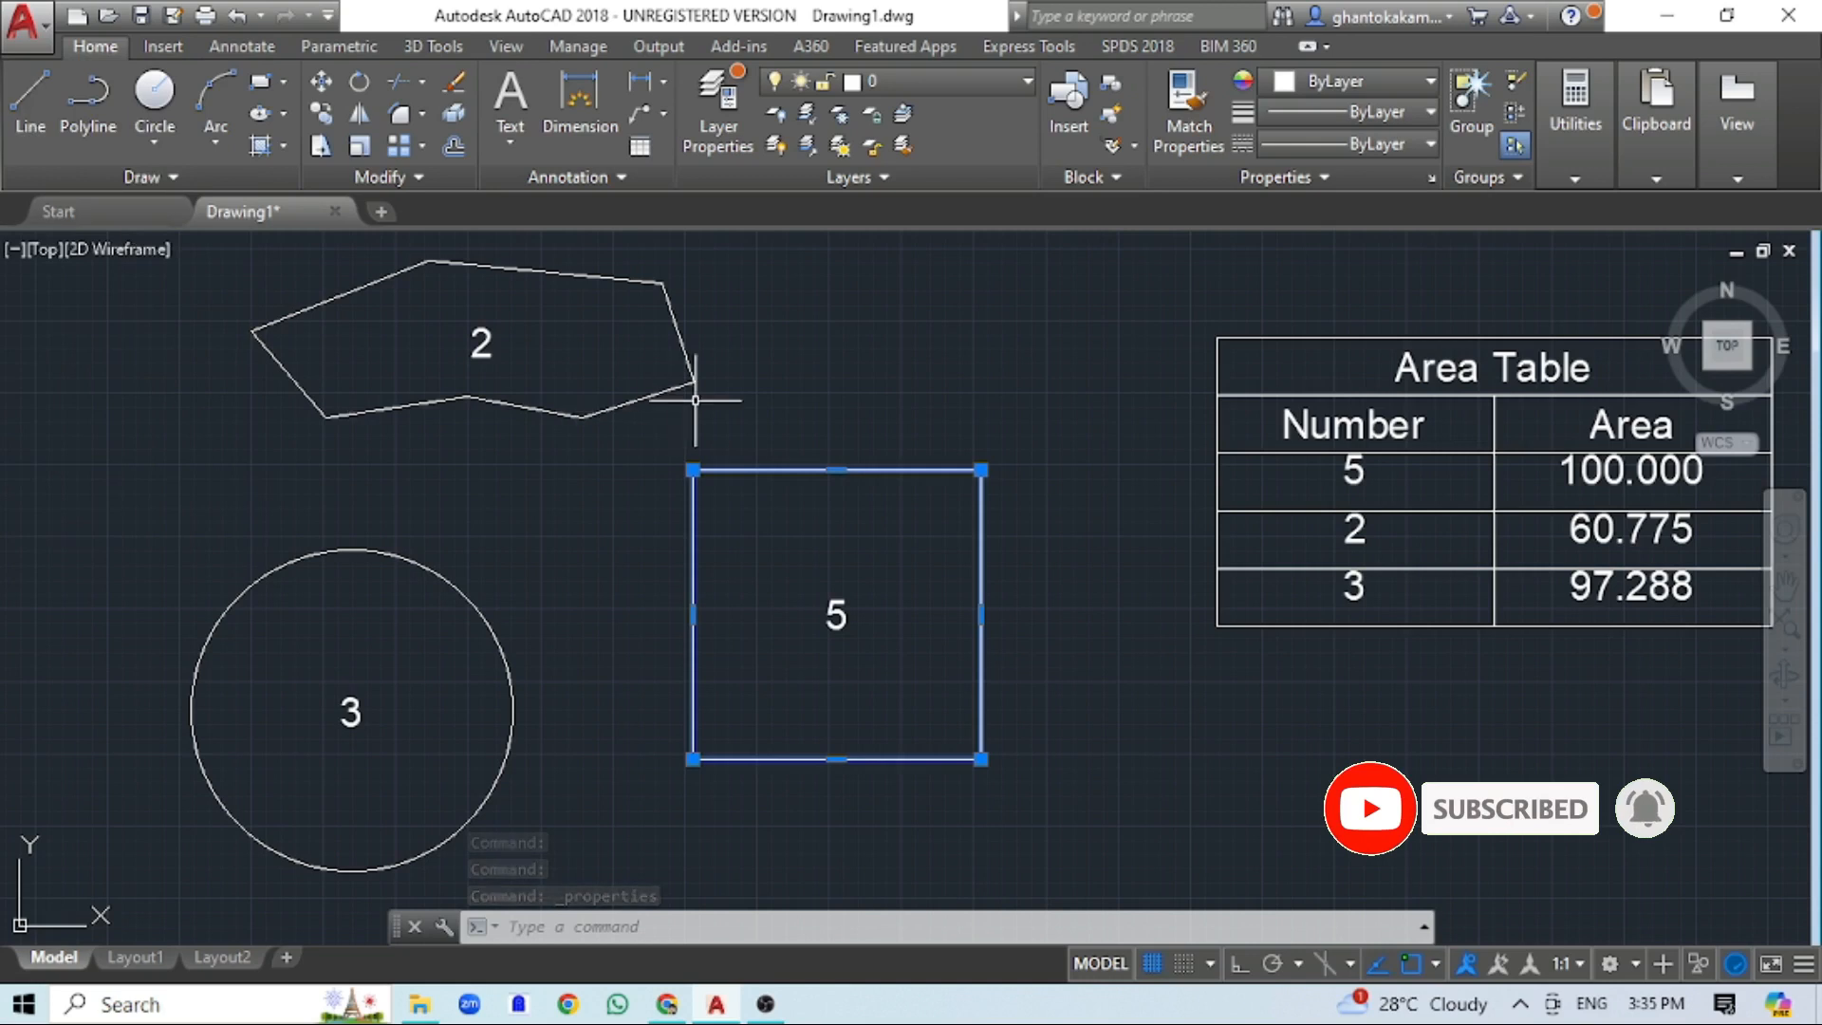
text(li)
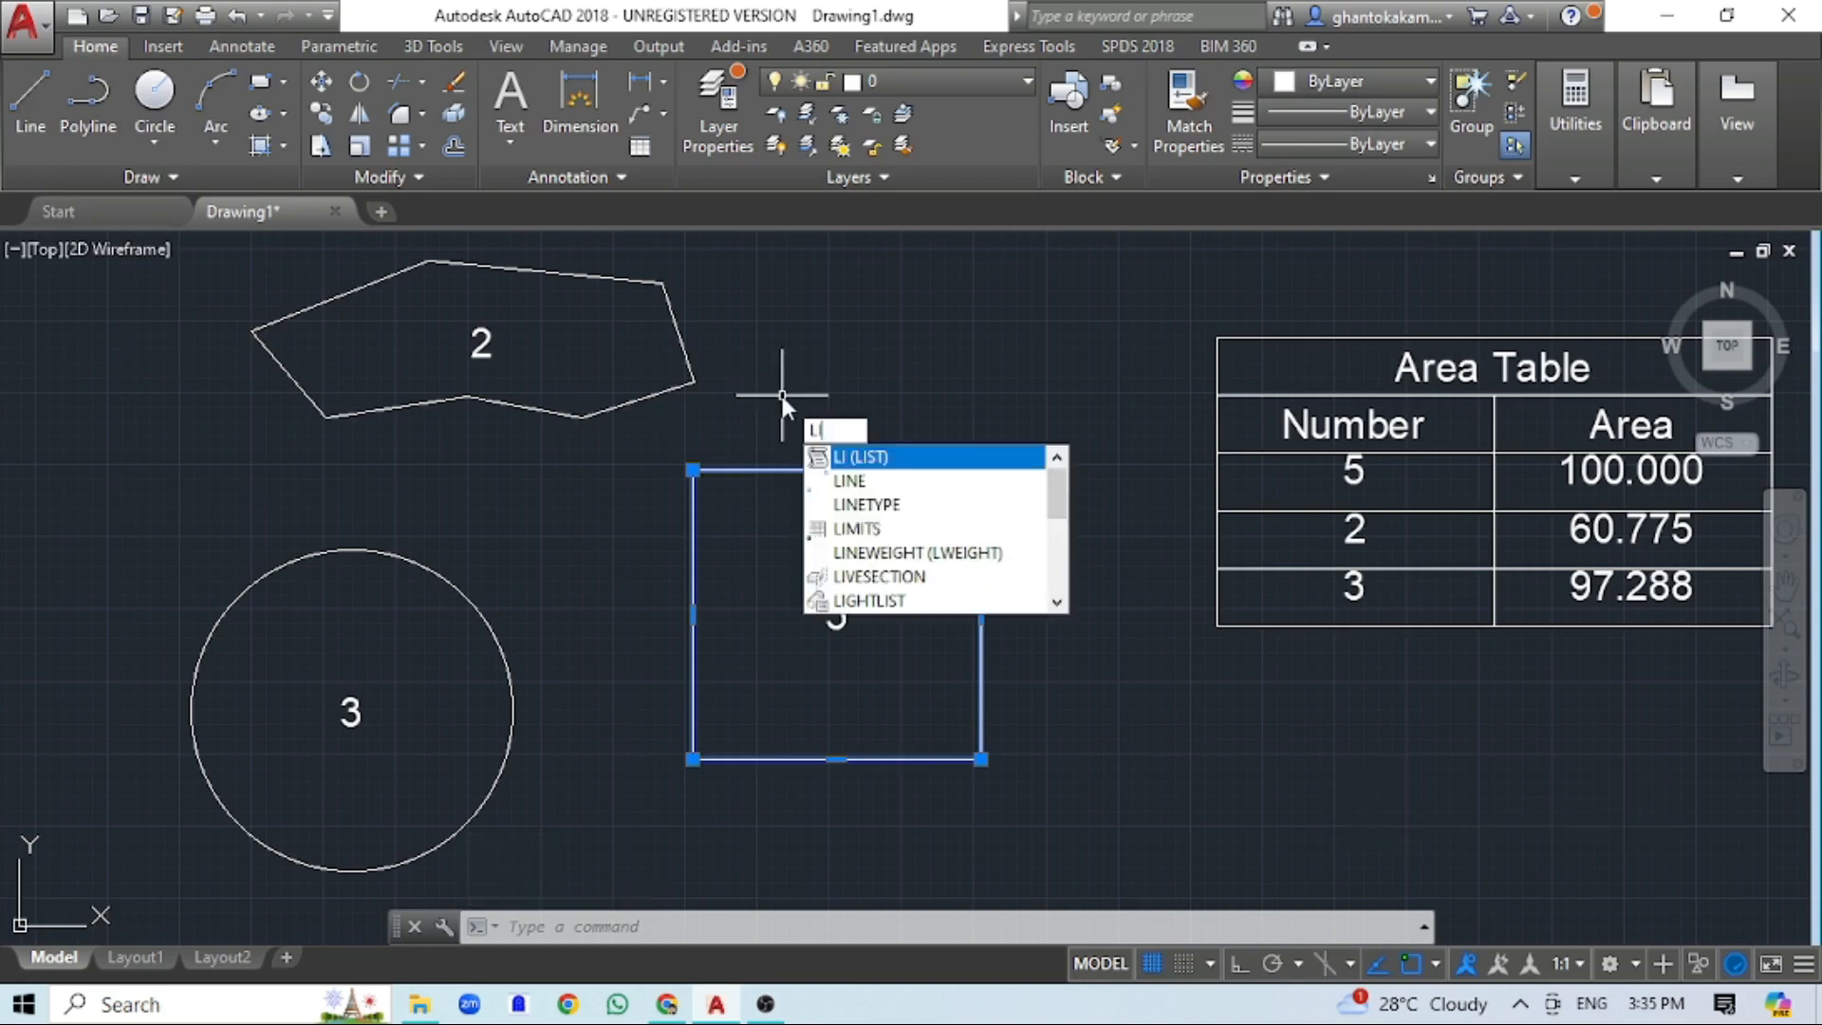
key(Return)
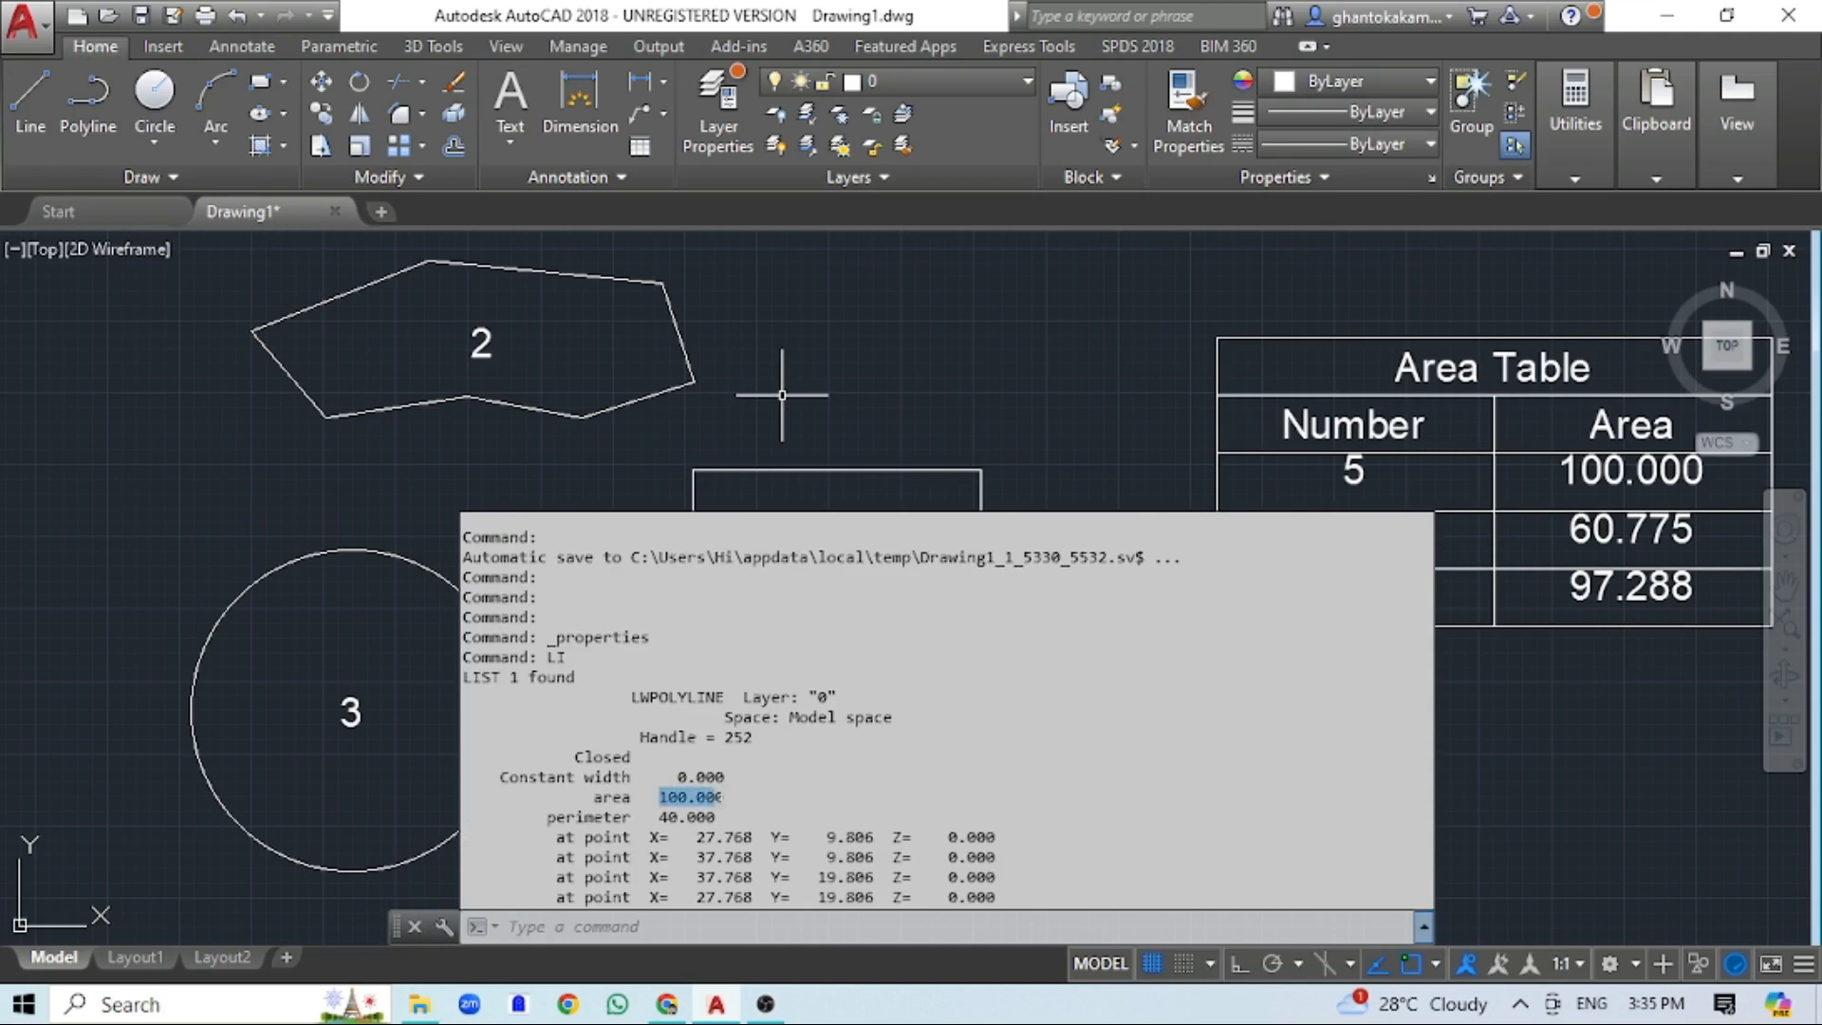
key(Escape)
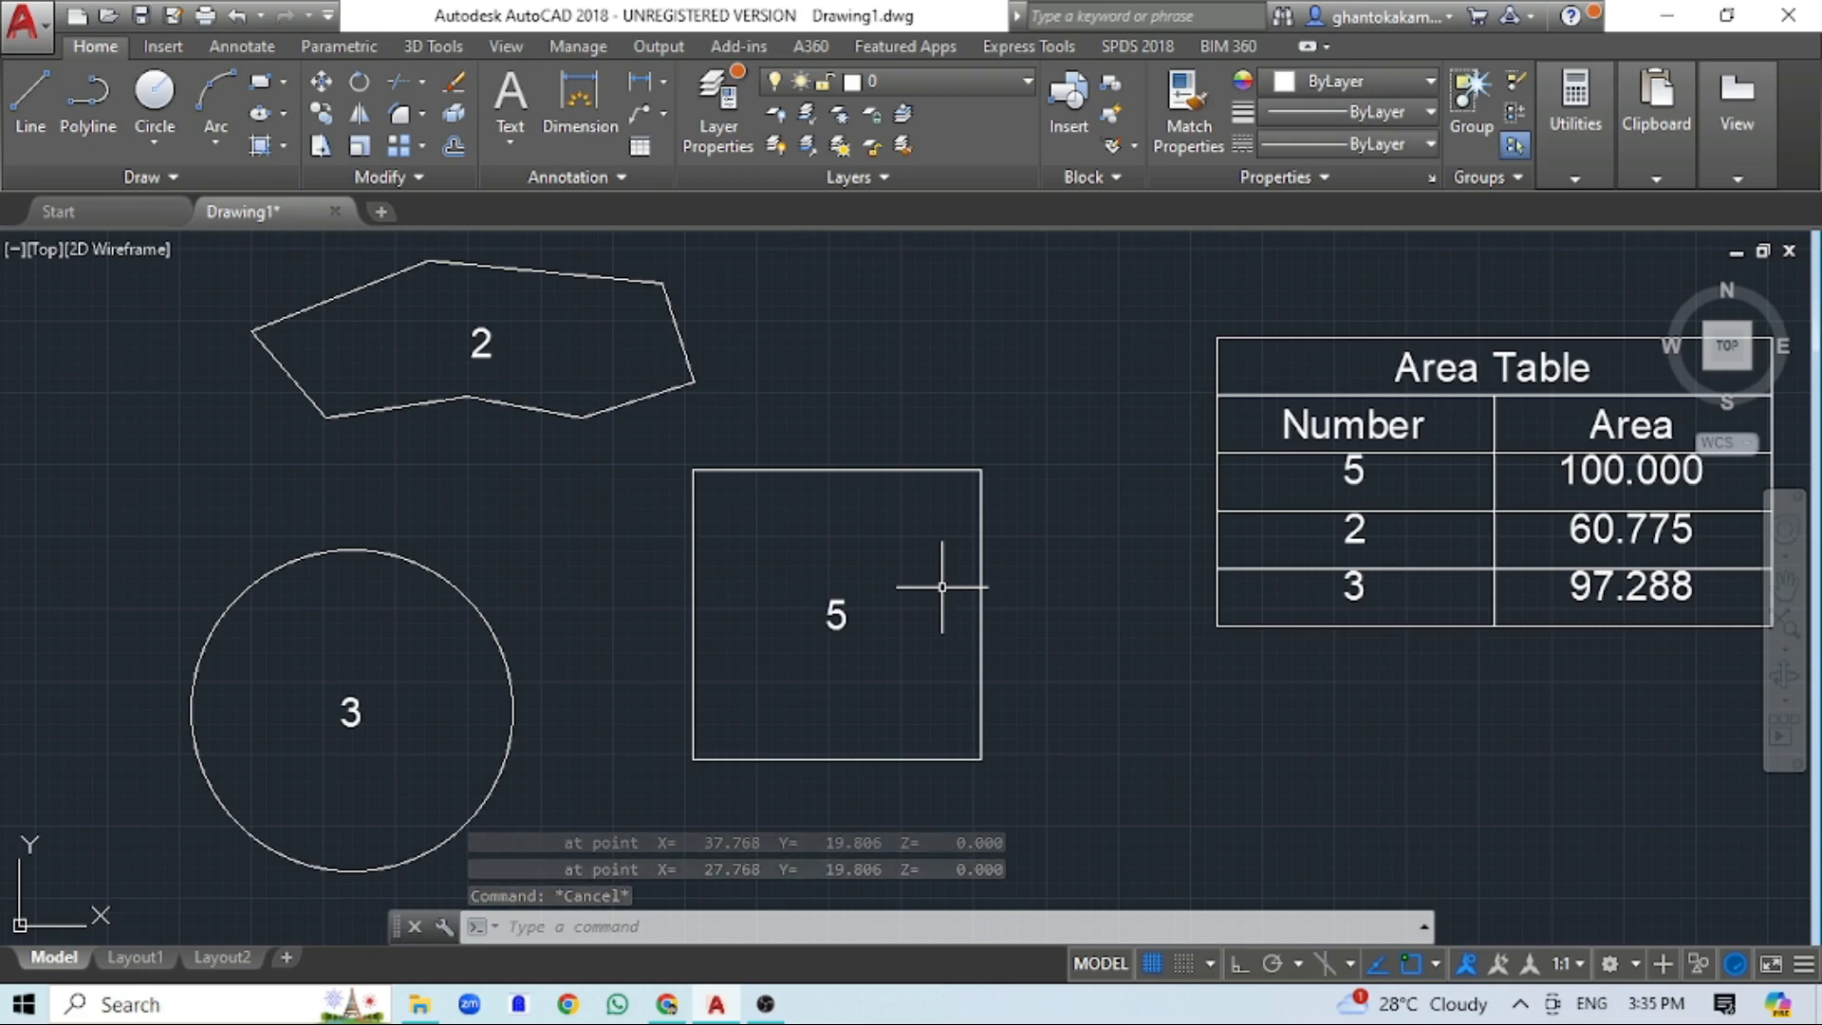
- Change the square's number label to 1 and regenerate the drawing to update the area table
scroll(422, 479, down, 2)
scroll(1329, 444, up, 2)
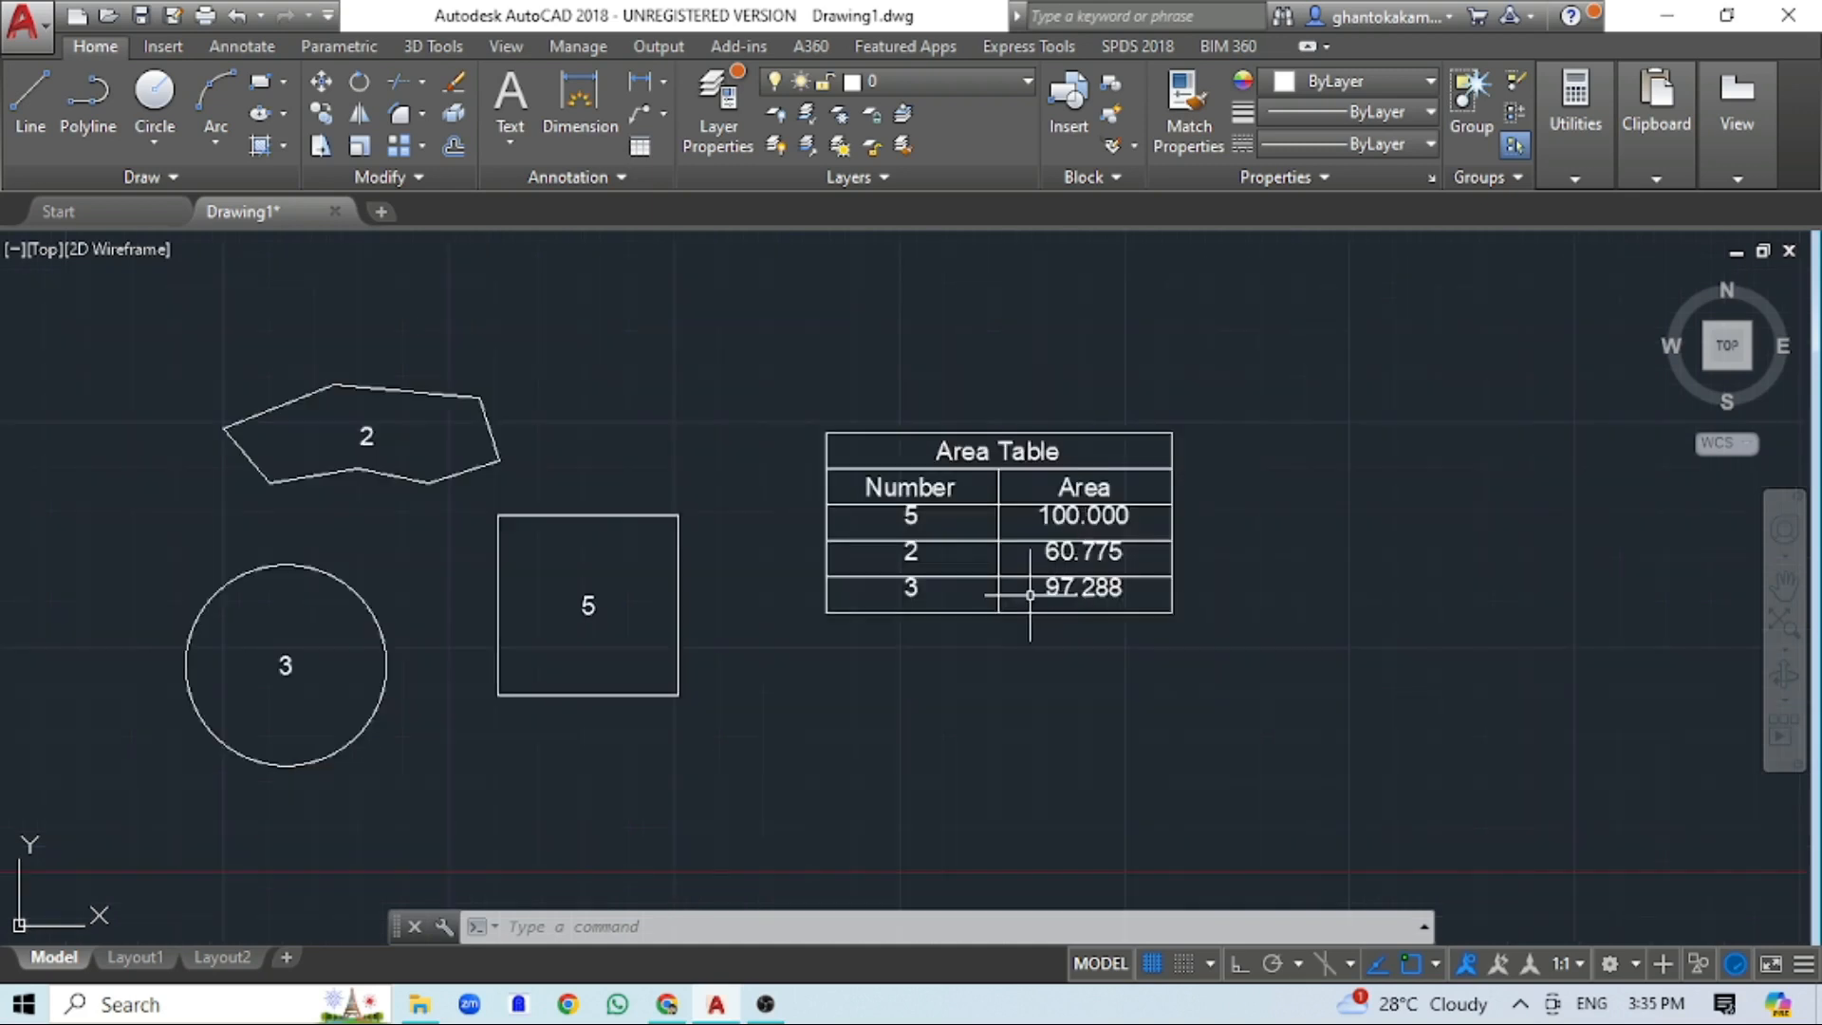
scroll(1087, 555, down, 2)
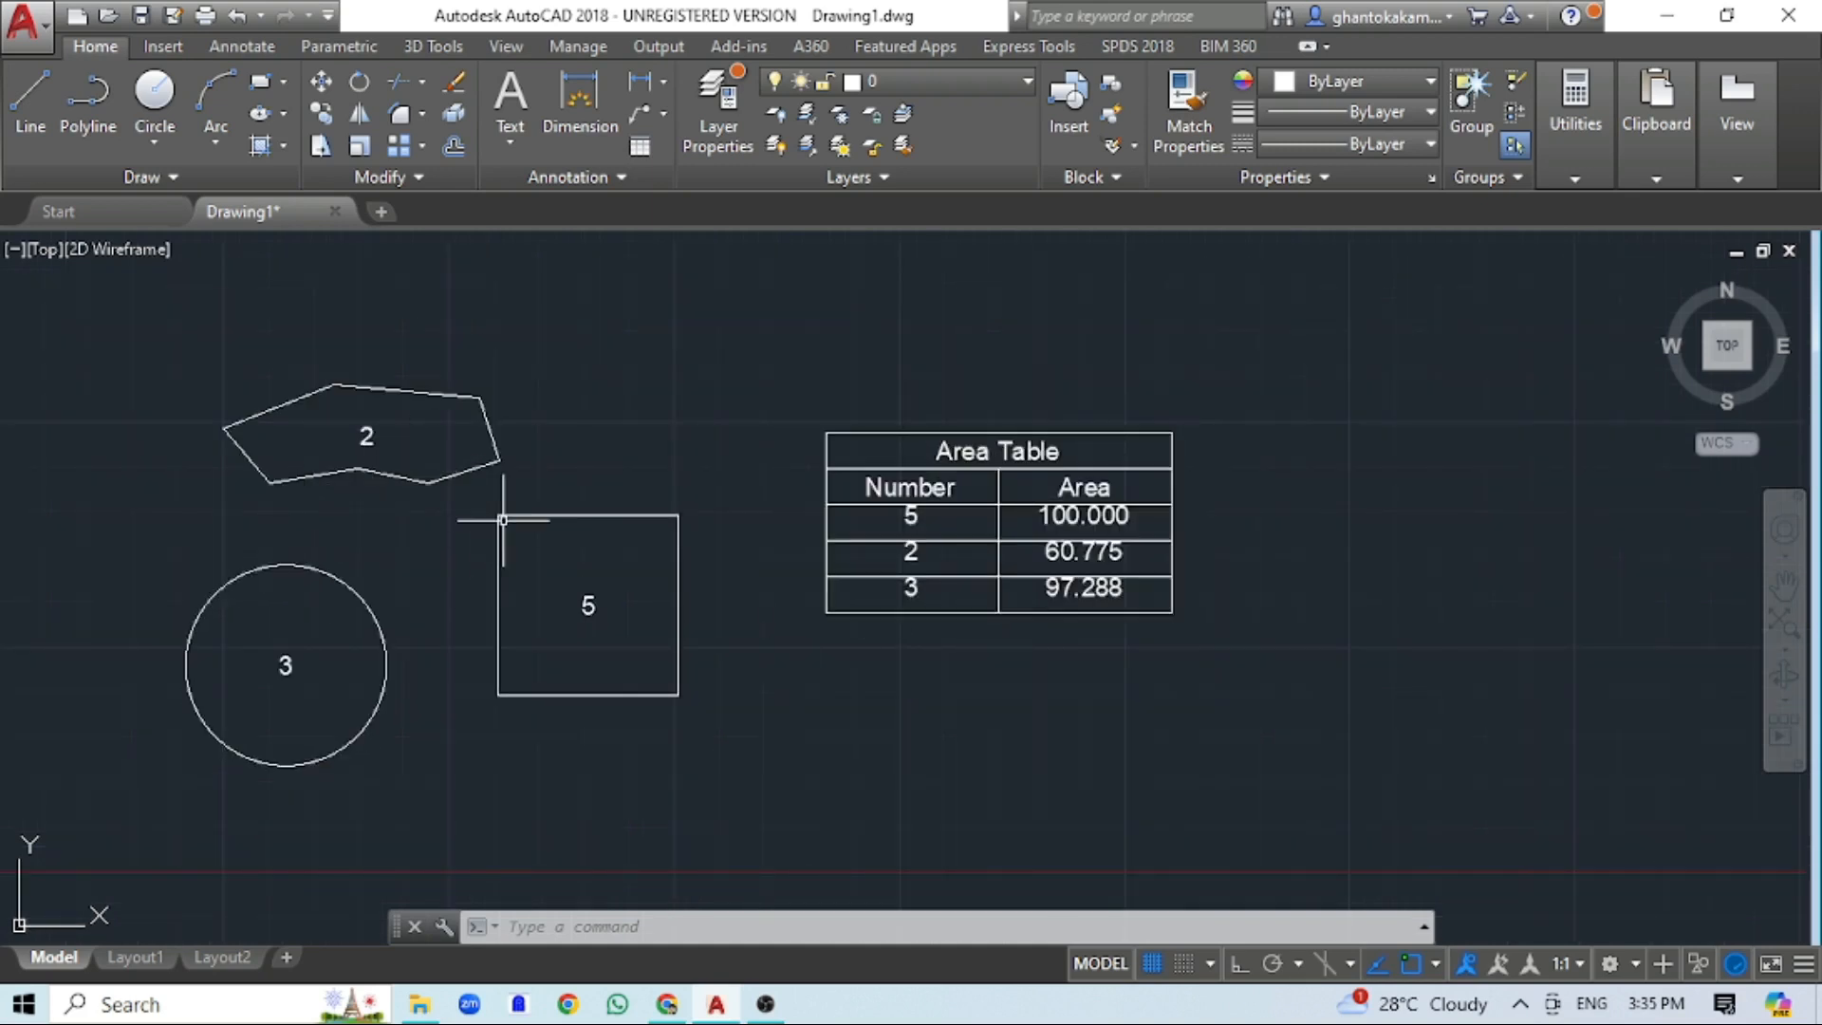
scroll(959, 531, up, 2)
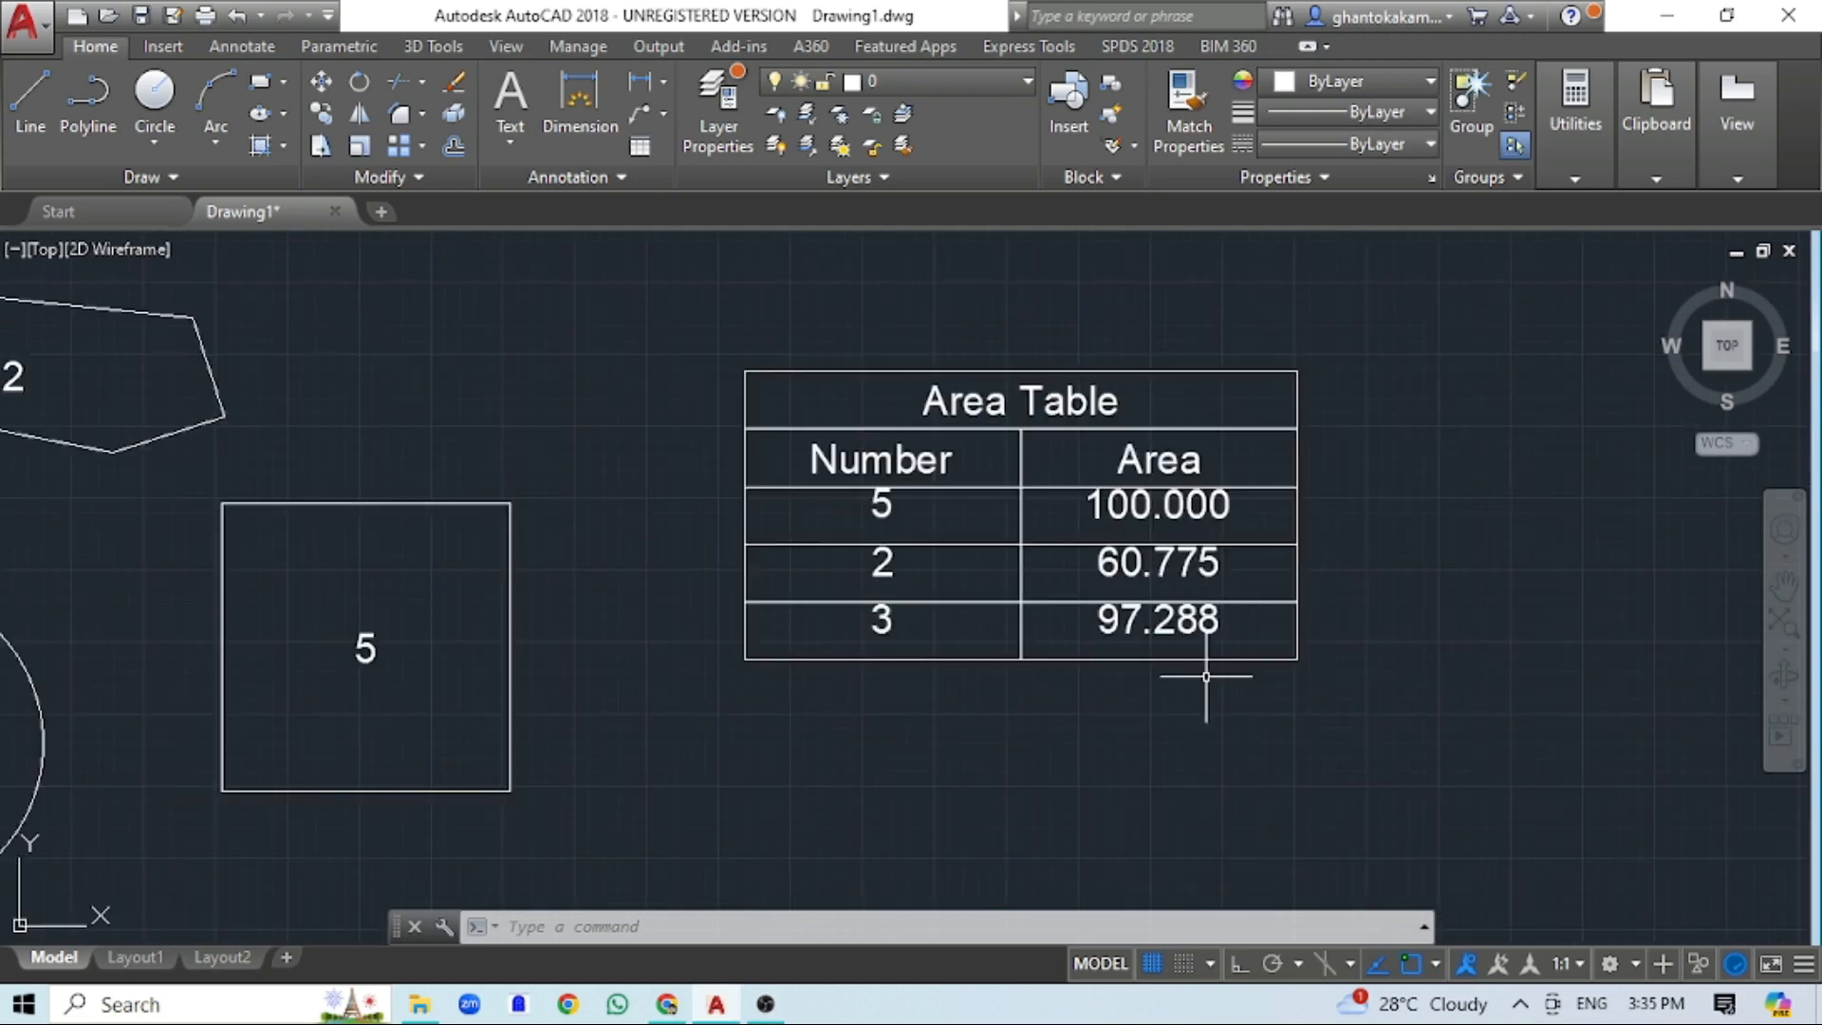
middle_drag(976, 692, 1234, 681)
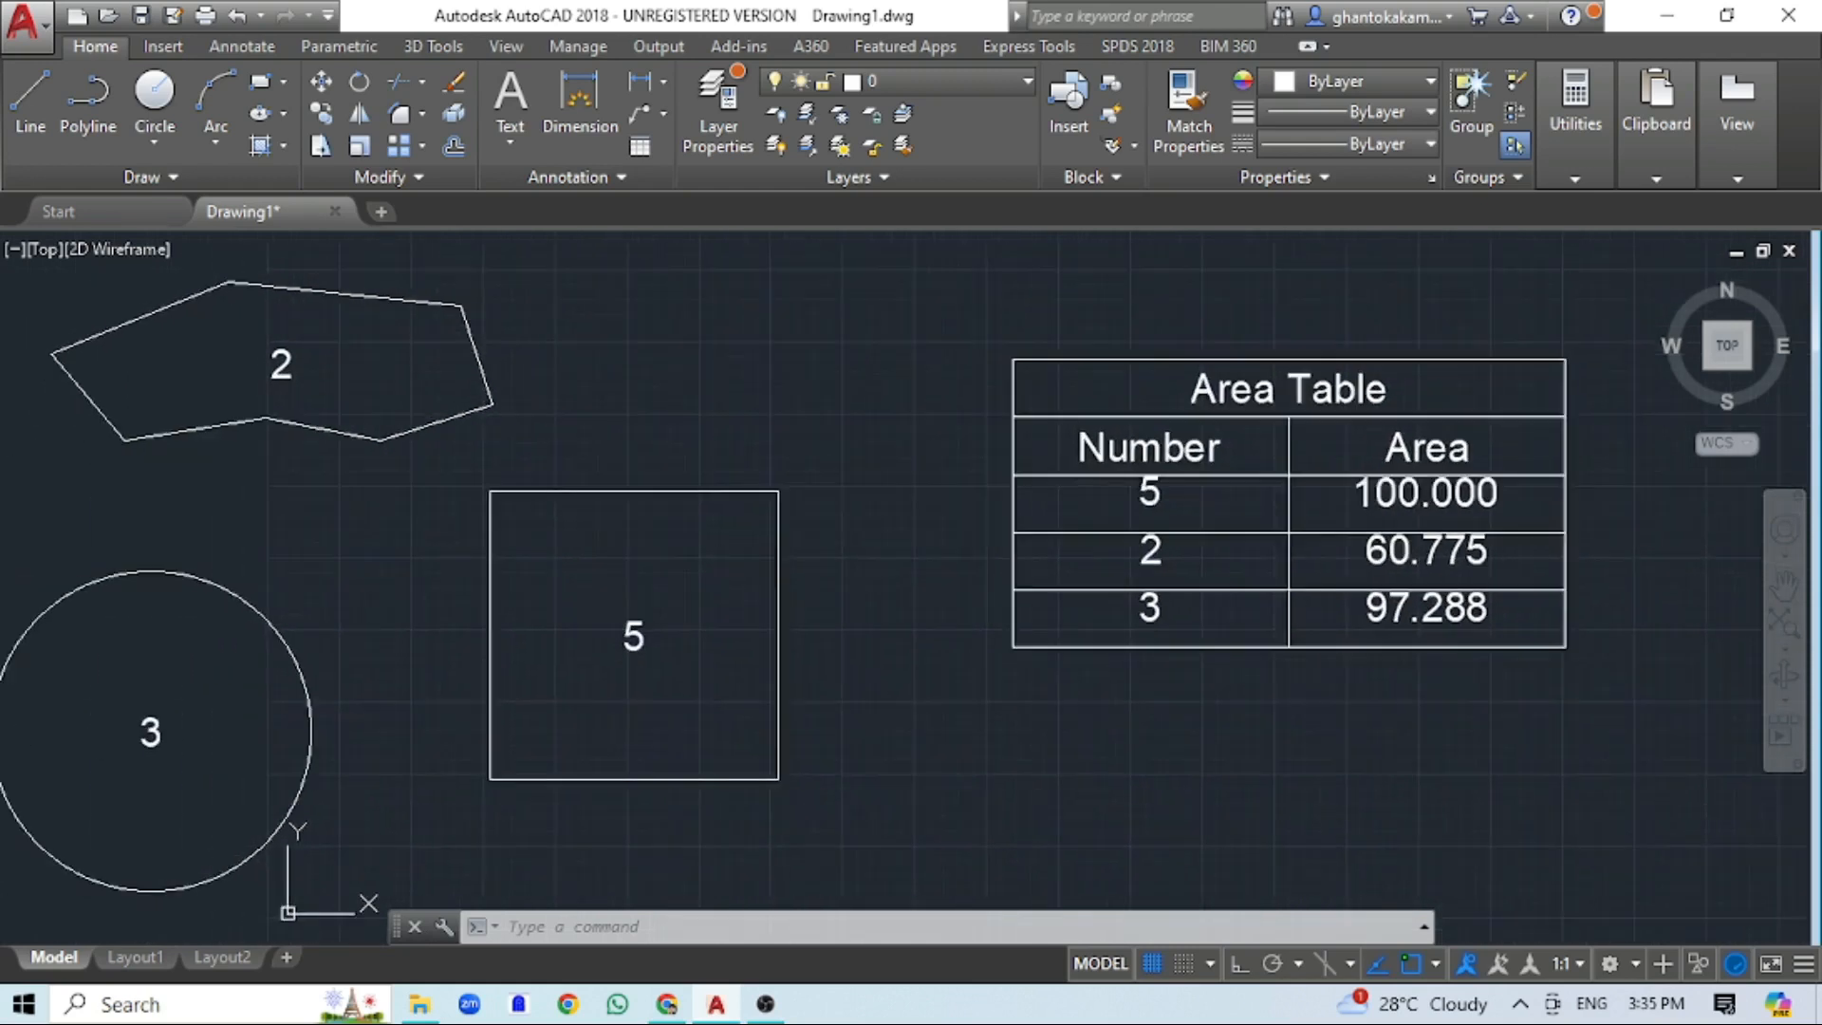
double_click(644, 633)
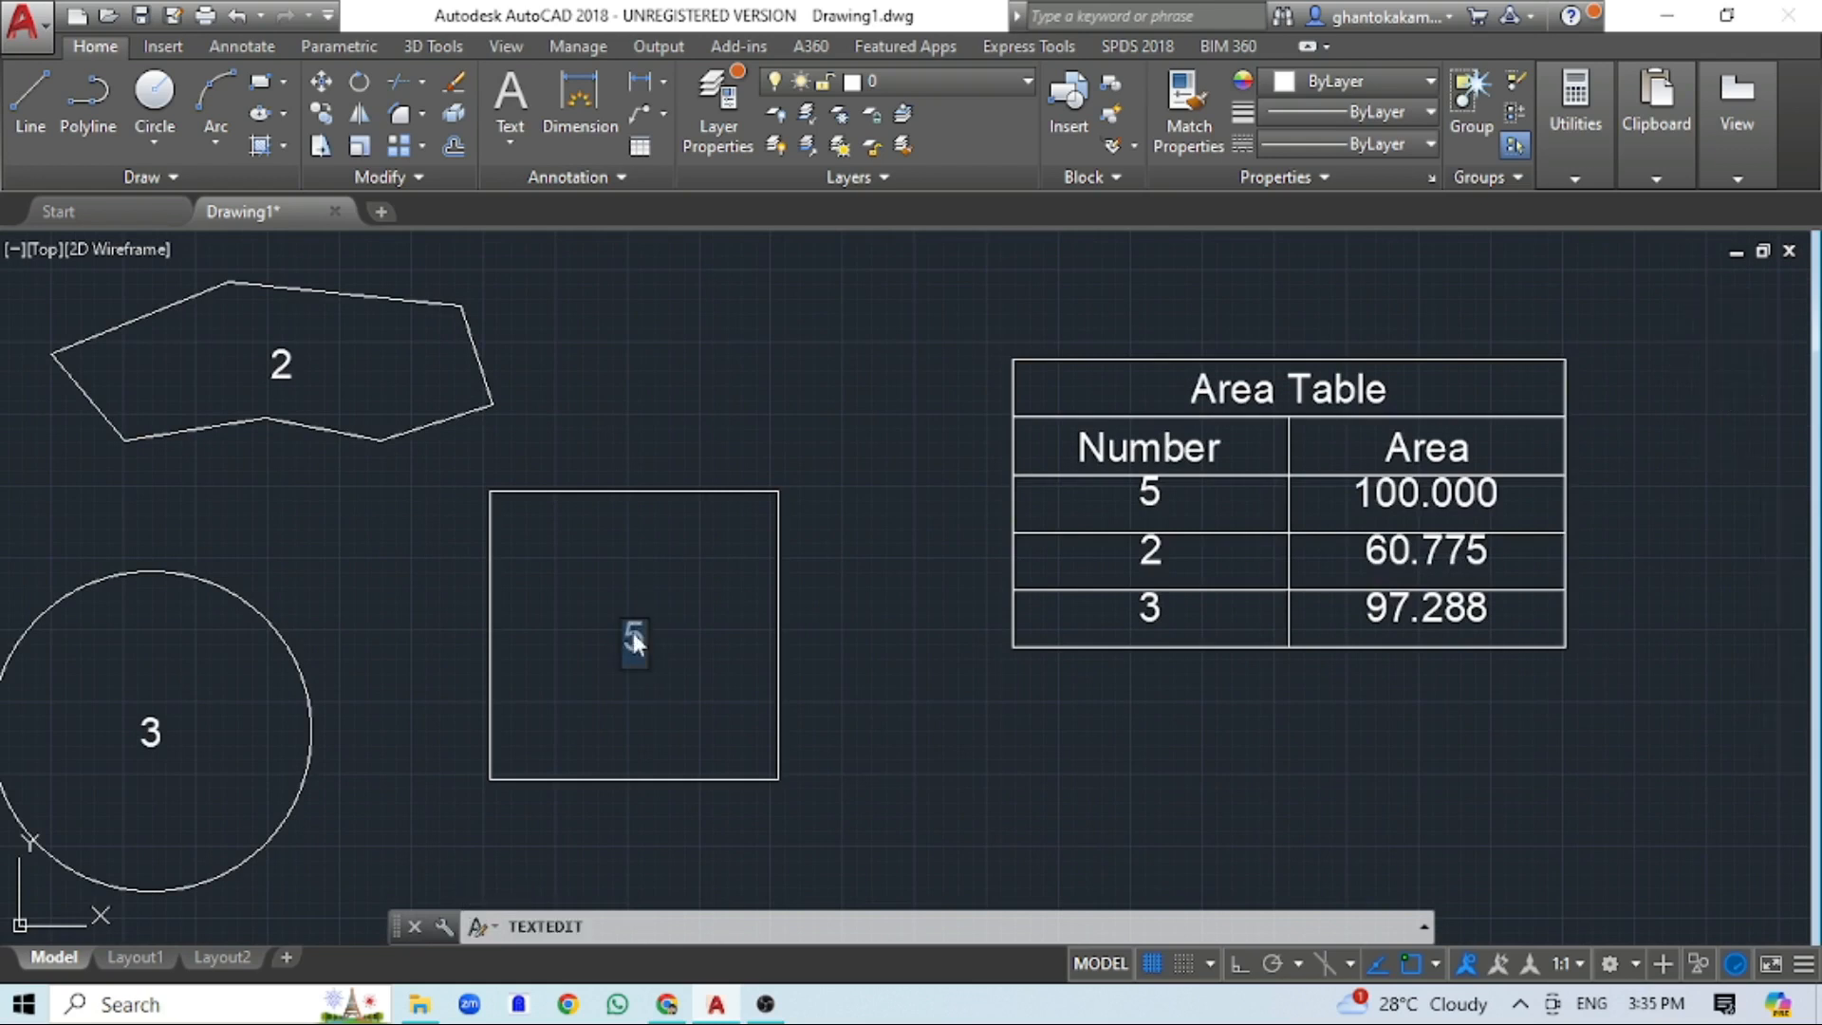
text(1)
click(837, 769)
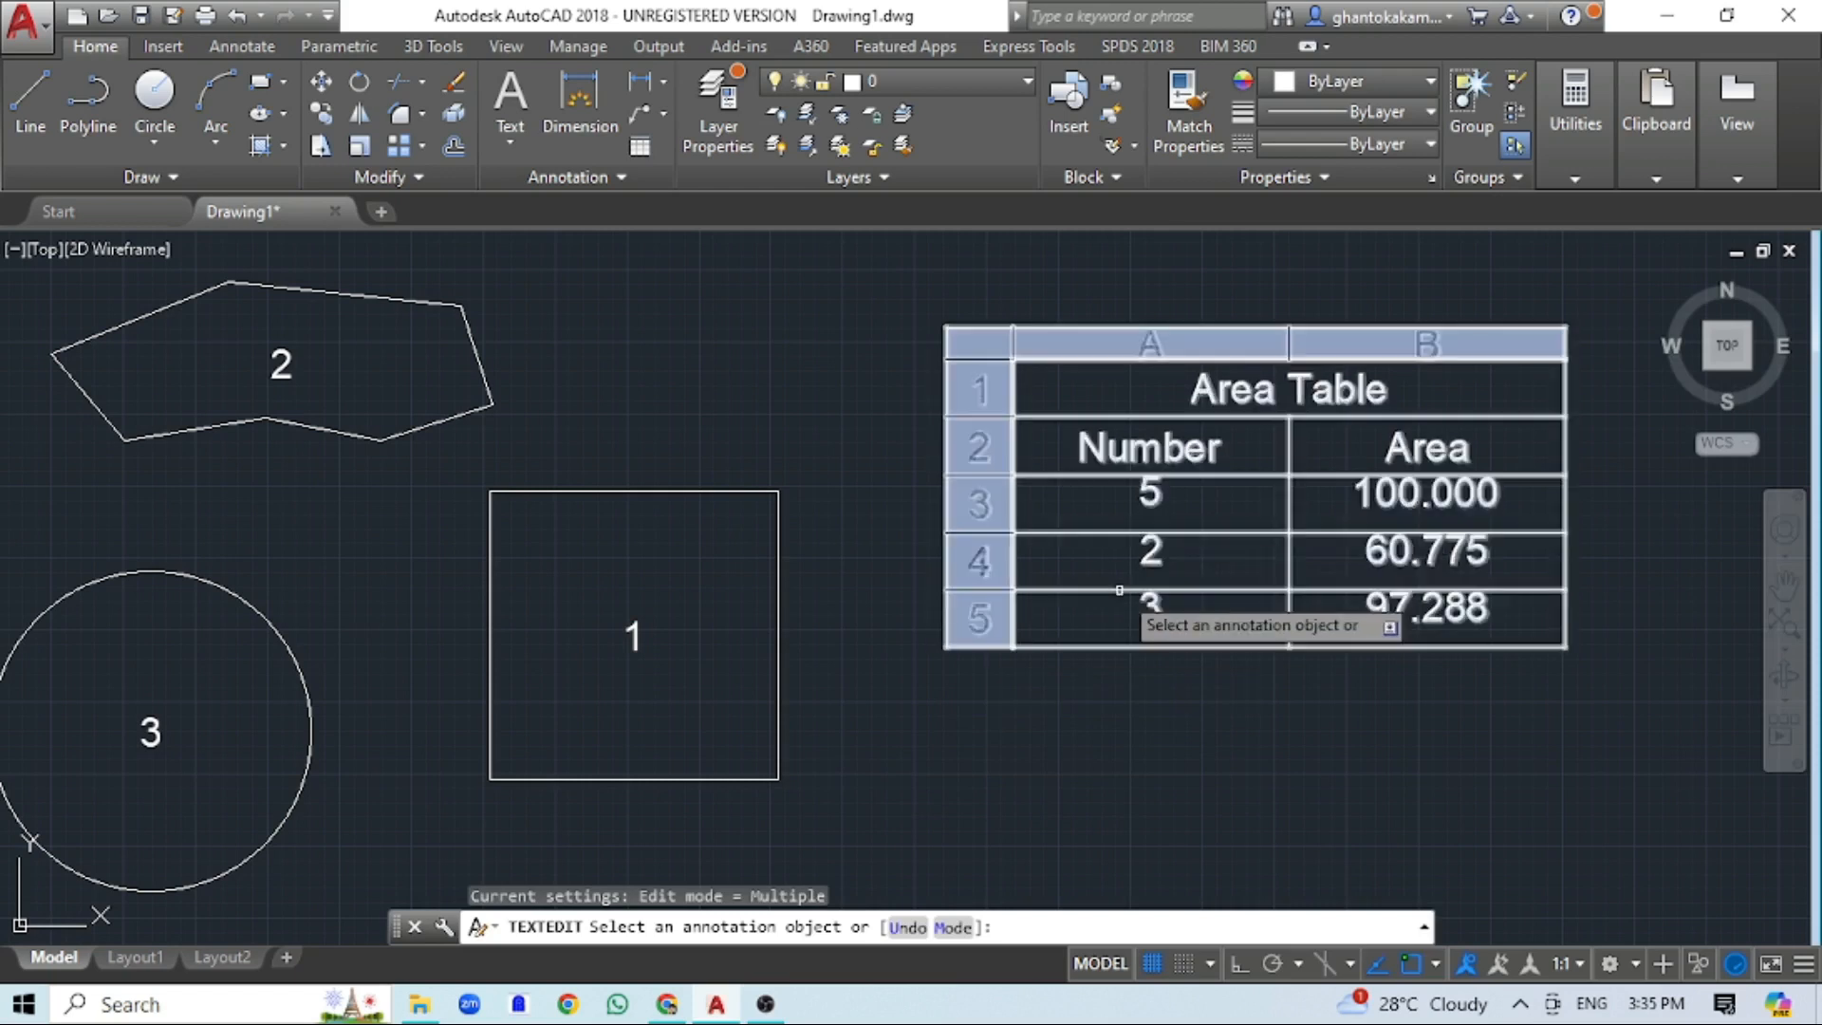
key(Escape)
text(re)
key(Return)
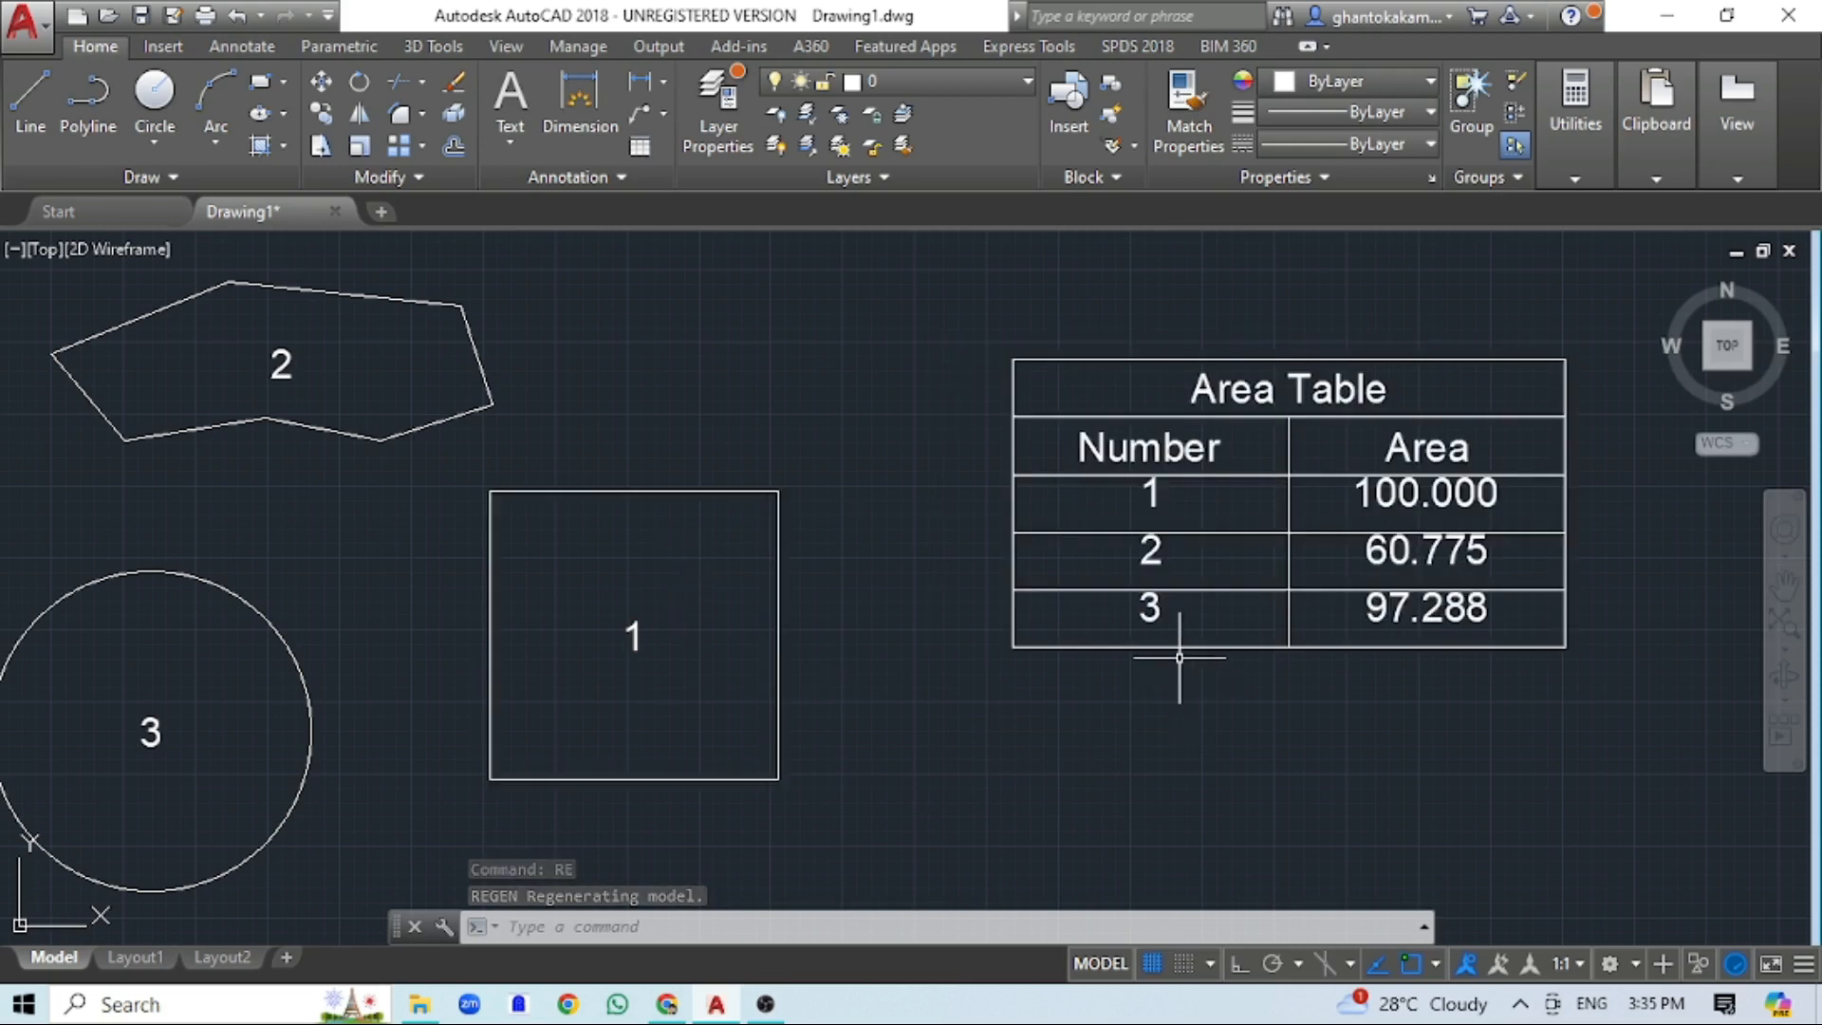
- Delete the entire area table beside the shapes
scroll(1193, 671, down, 2)
middle_drag(1216, 727, 1101, 609)
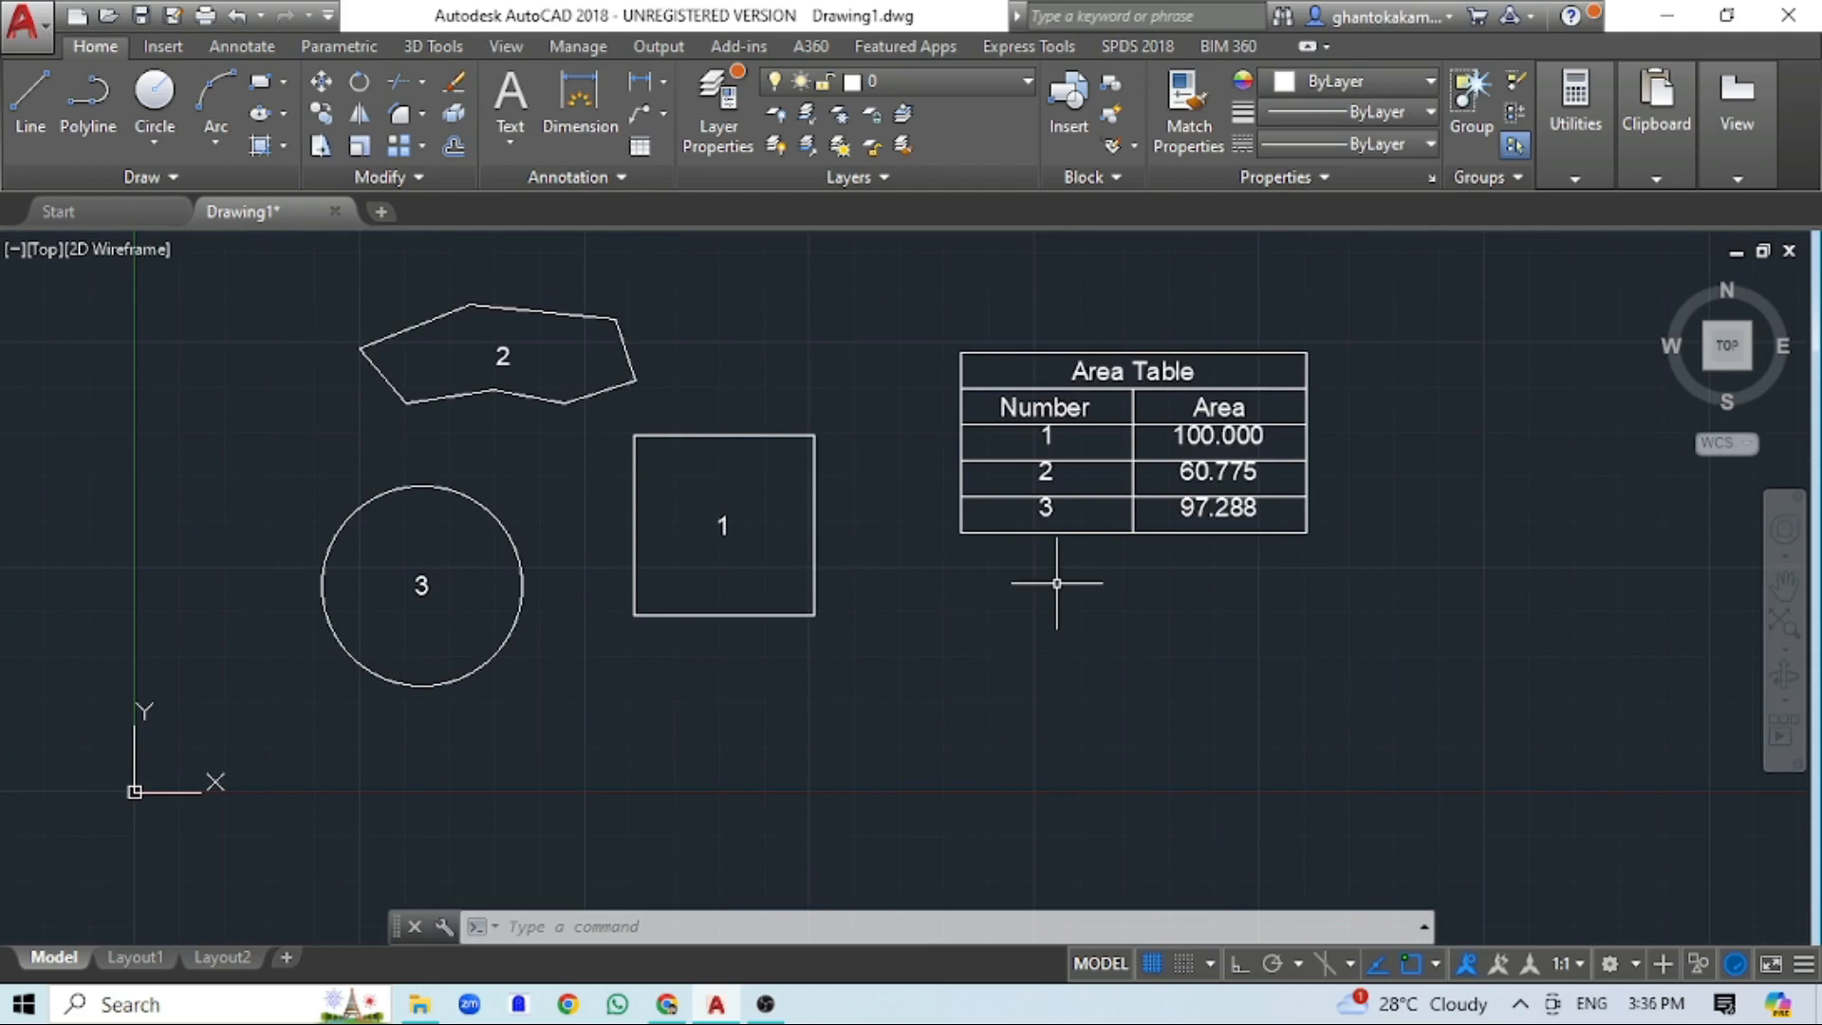
click(1435, 289)
click(898, 646)
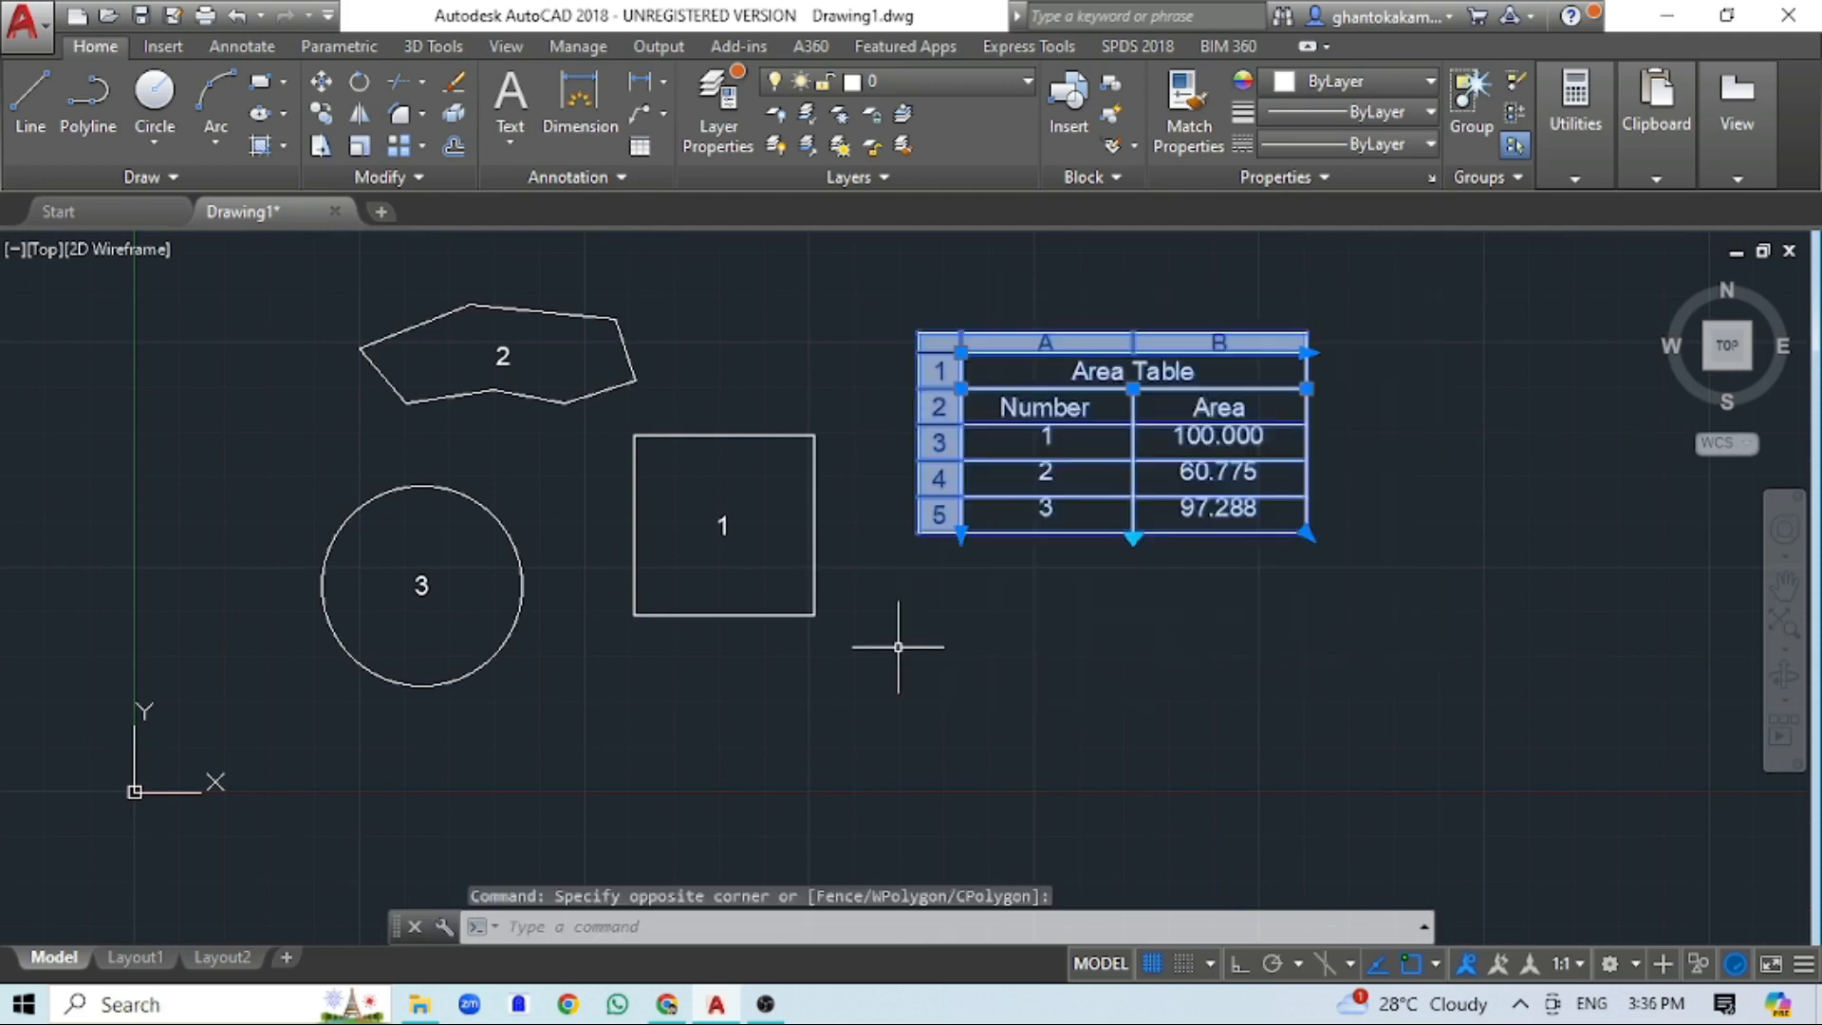
key(Delete)
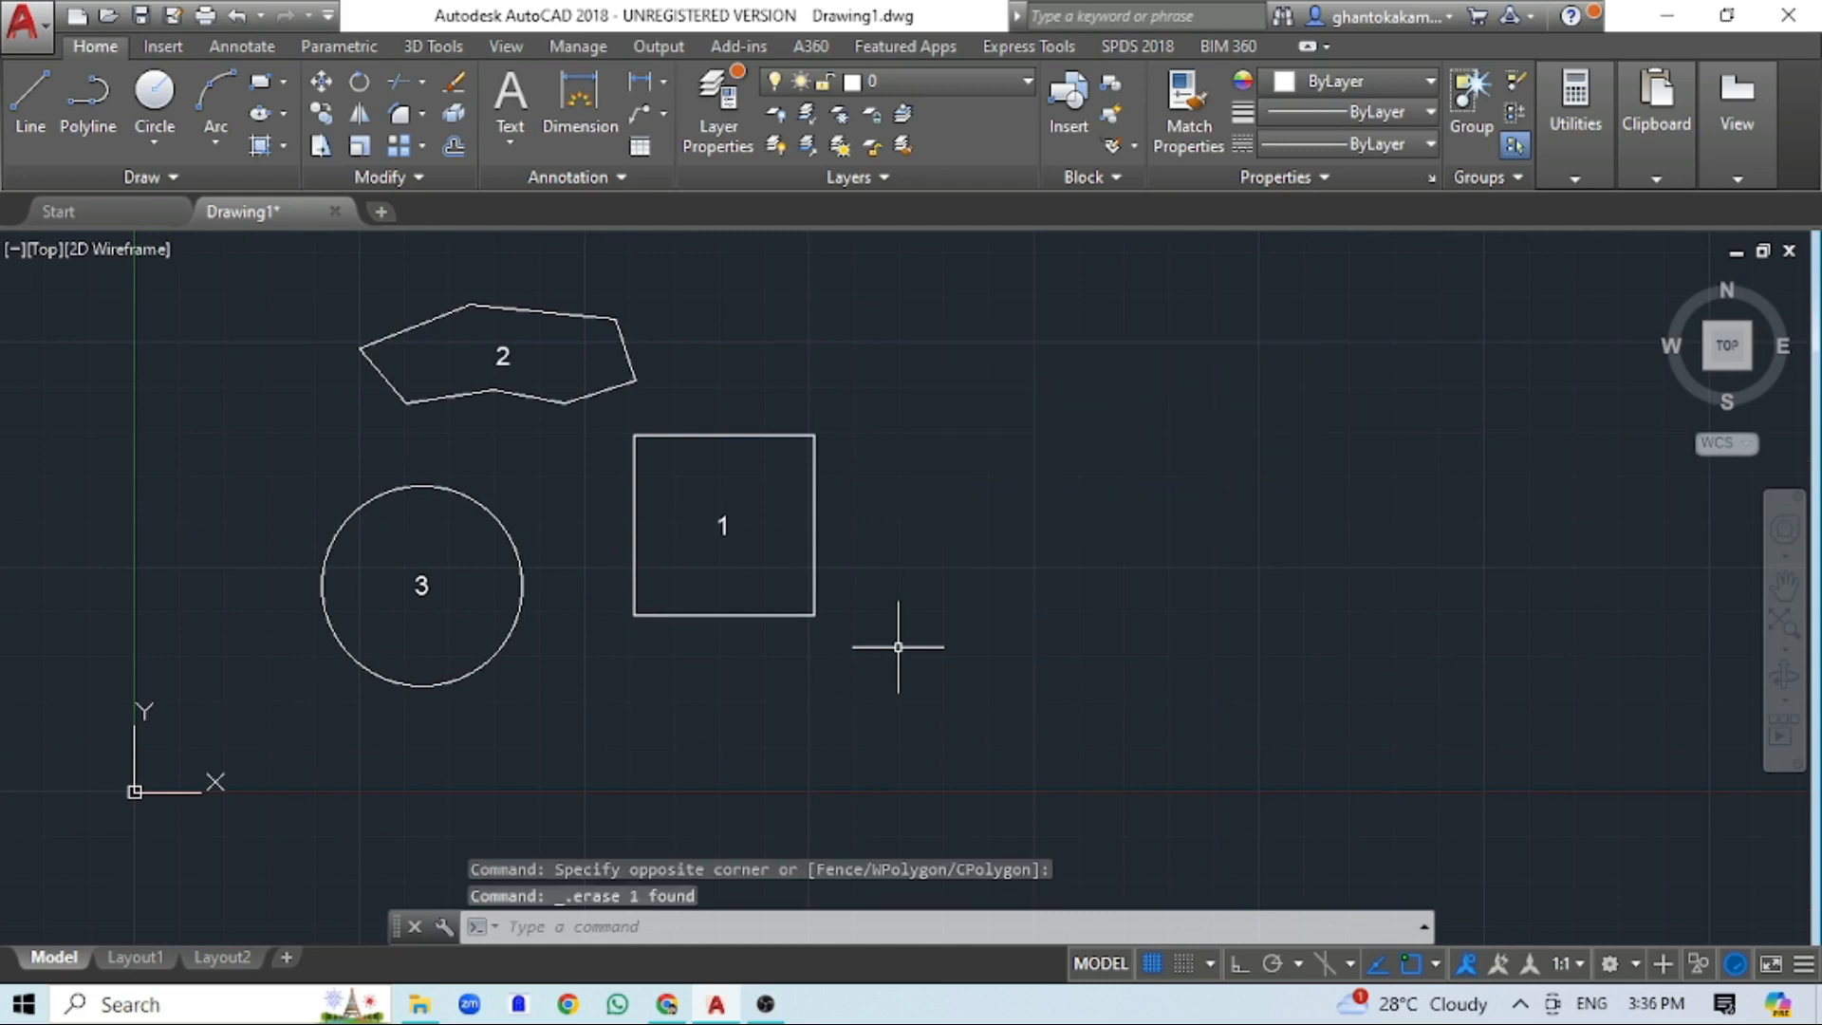
- Delete the number labels inside the polygon, the square and the circle
click(483, 329)
click(513, 380)
click(649, 466)
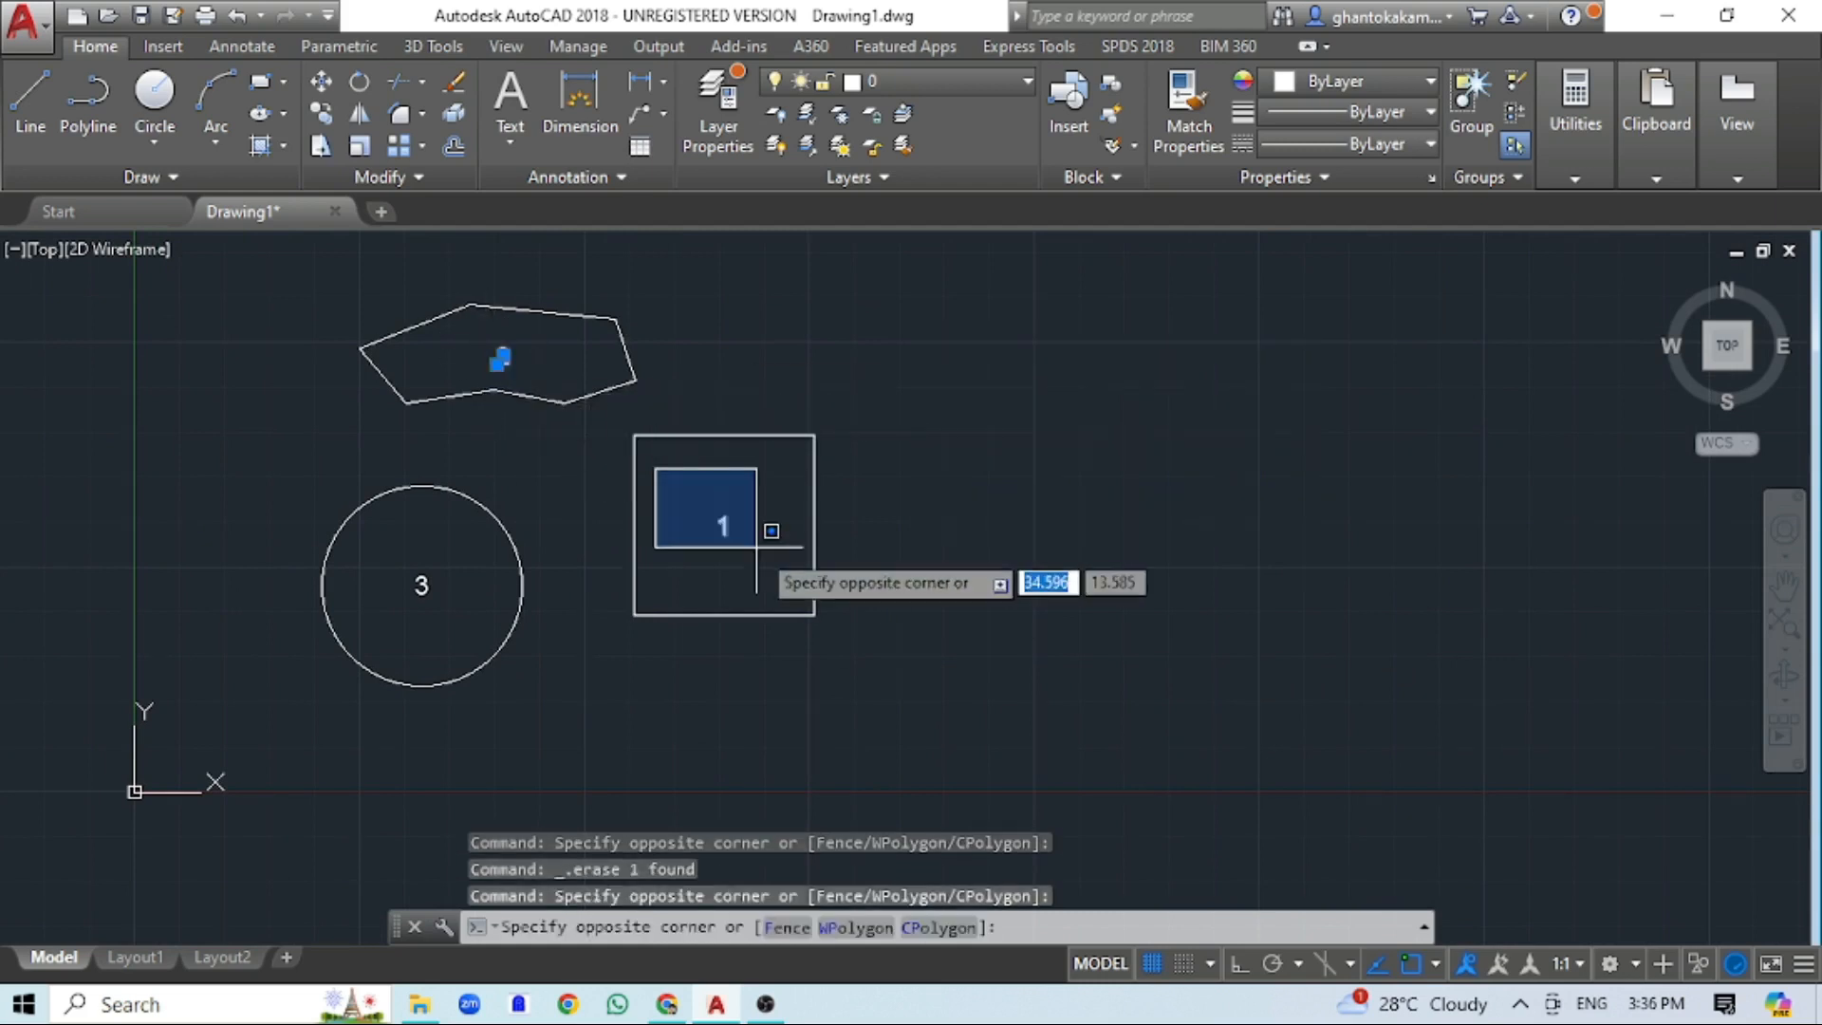
click(755, 555)
click(408, 539)
click(444, 611)
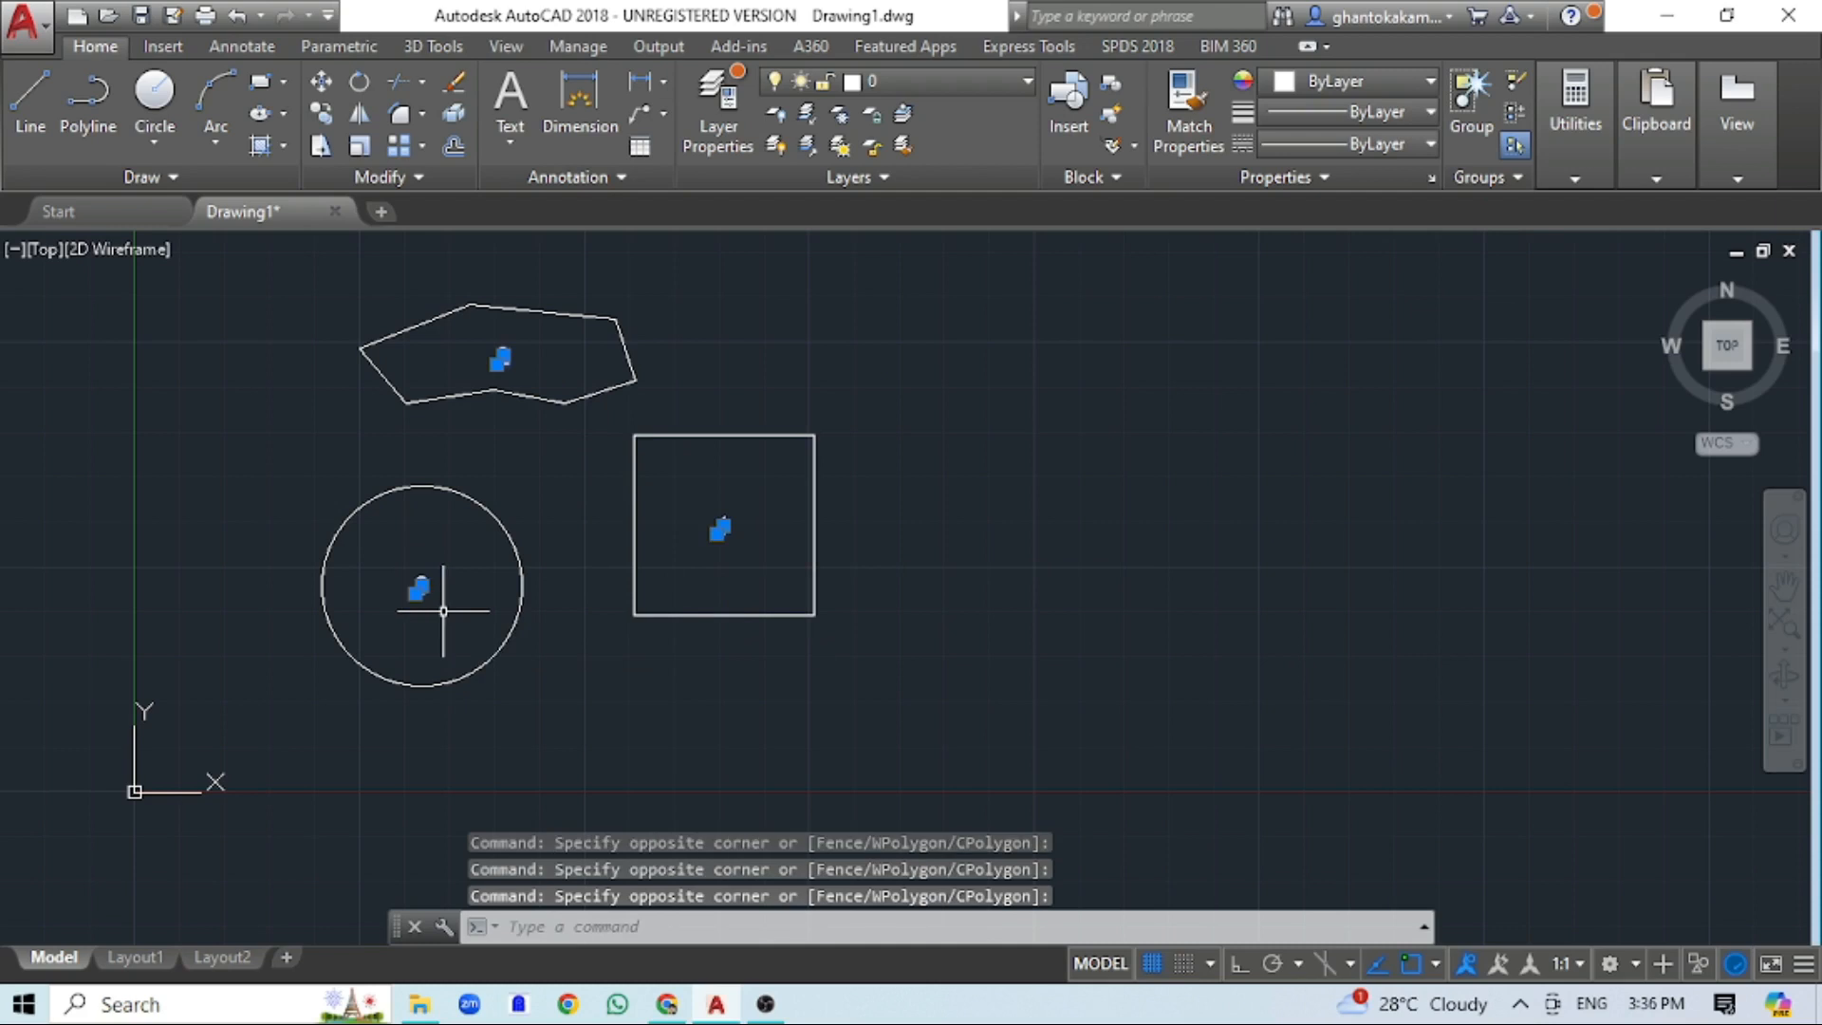
key(Delete)
middle_drag(664, 522, 630, 541)
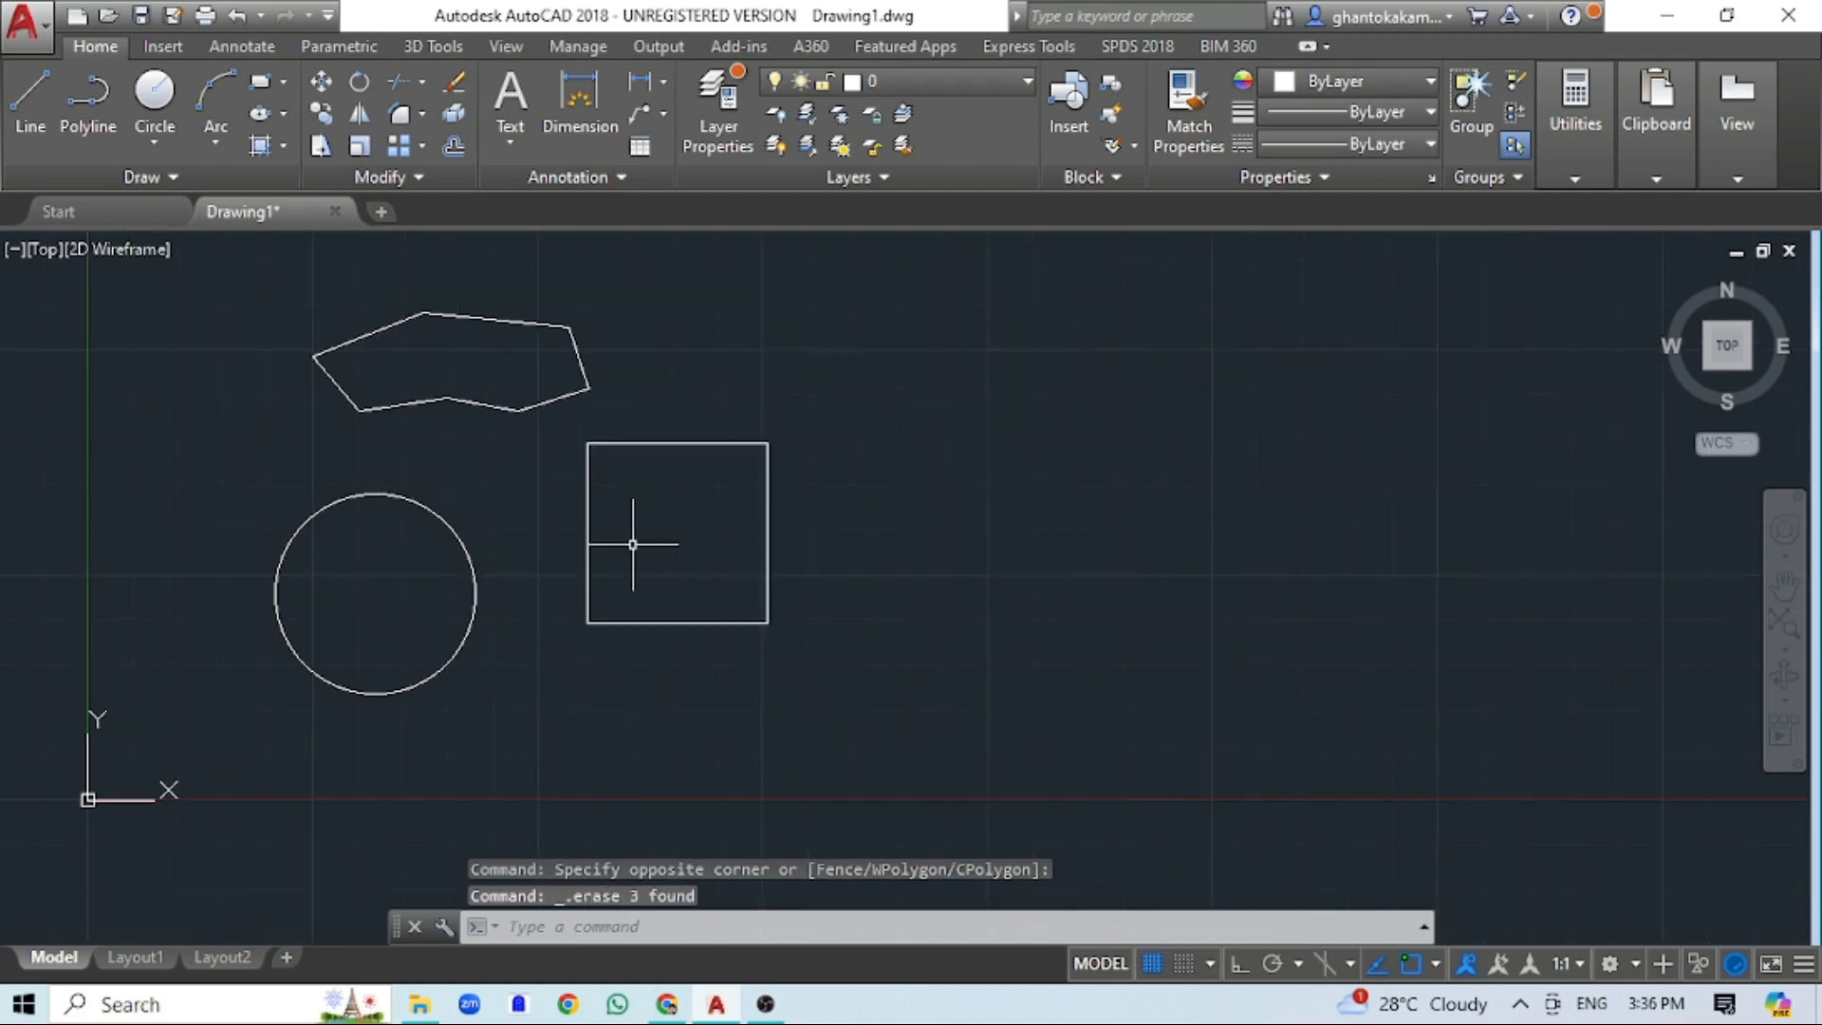
- Draw a closed, irregular four-sided polyline above the square, to the right of the existing polygon
click(87, 104)
click(712, 376)
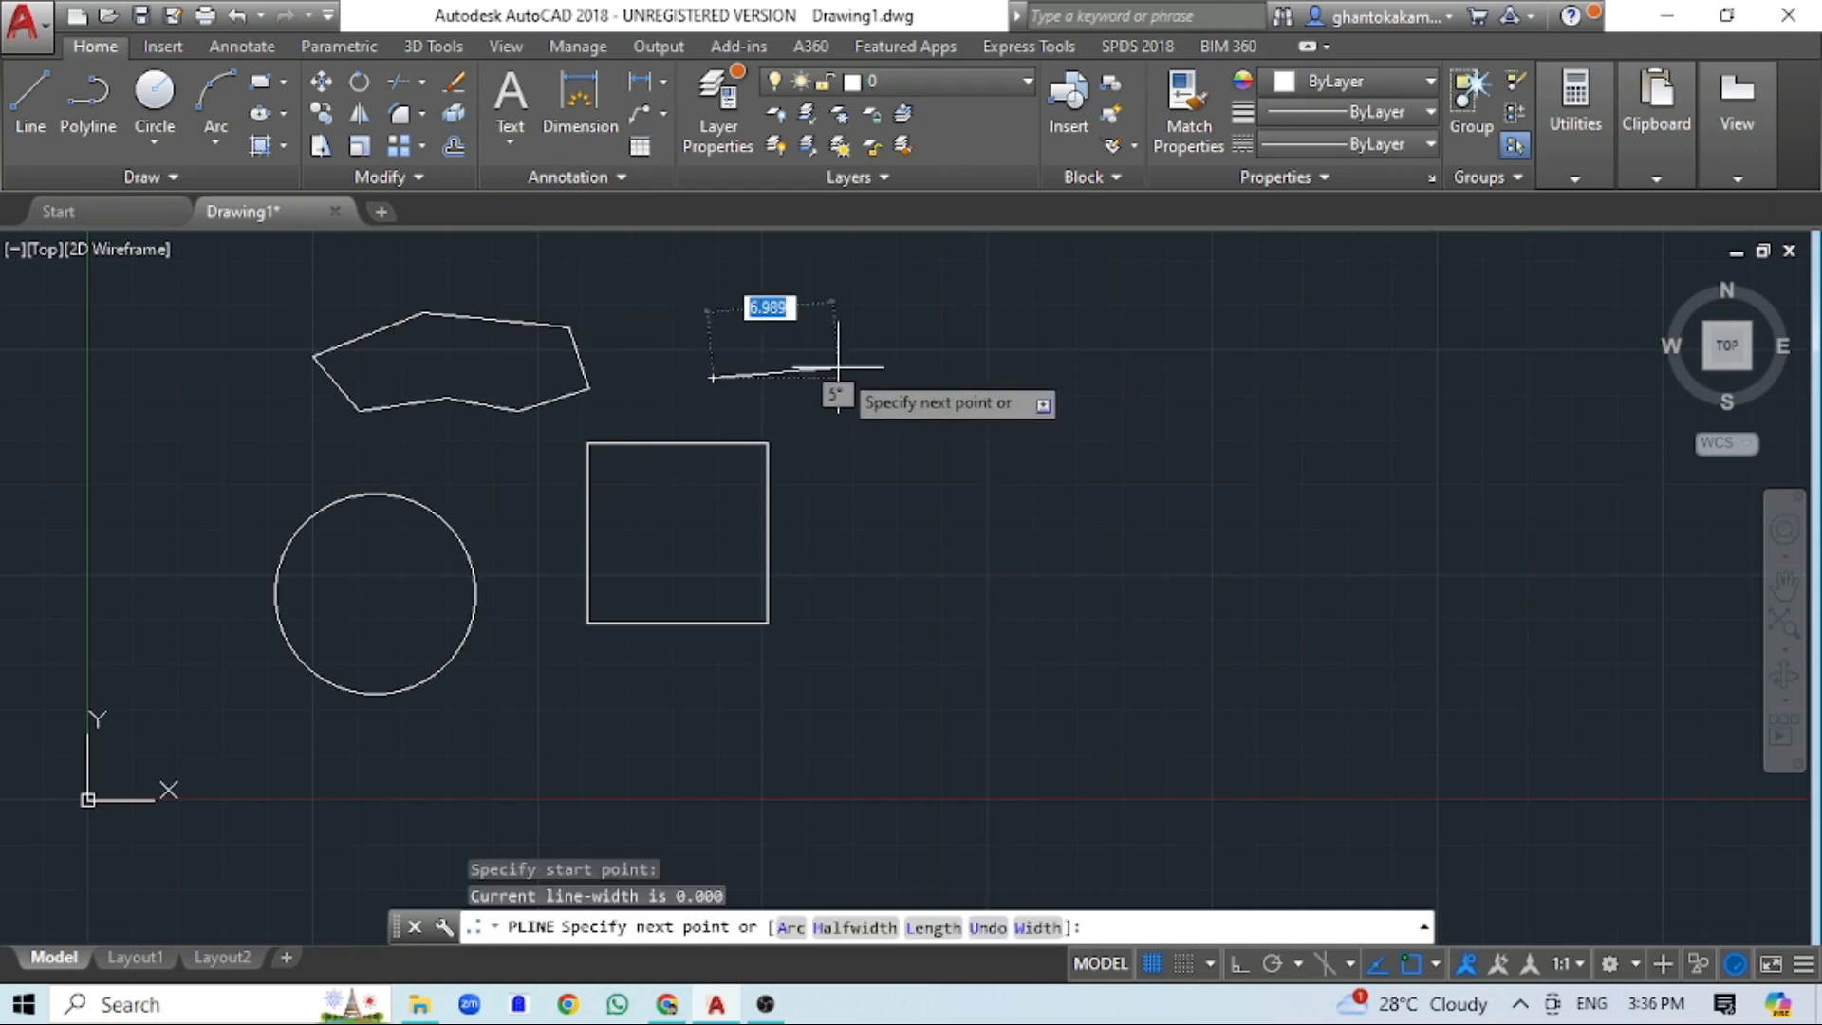
scroll(737, 476, down, 2)
click(823, 385)
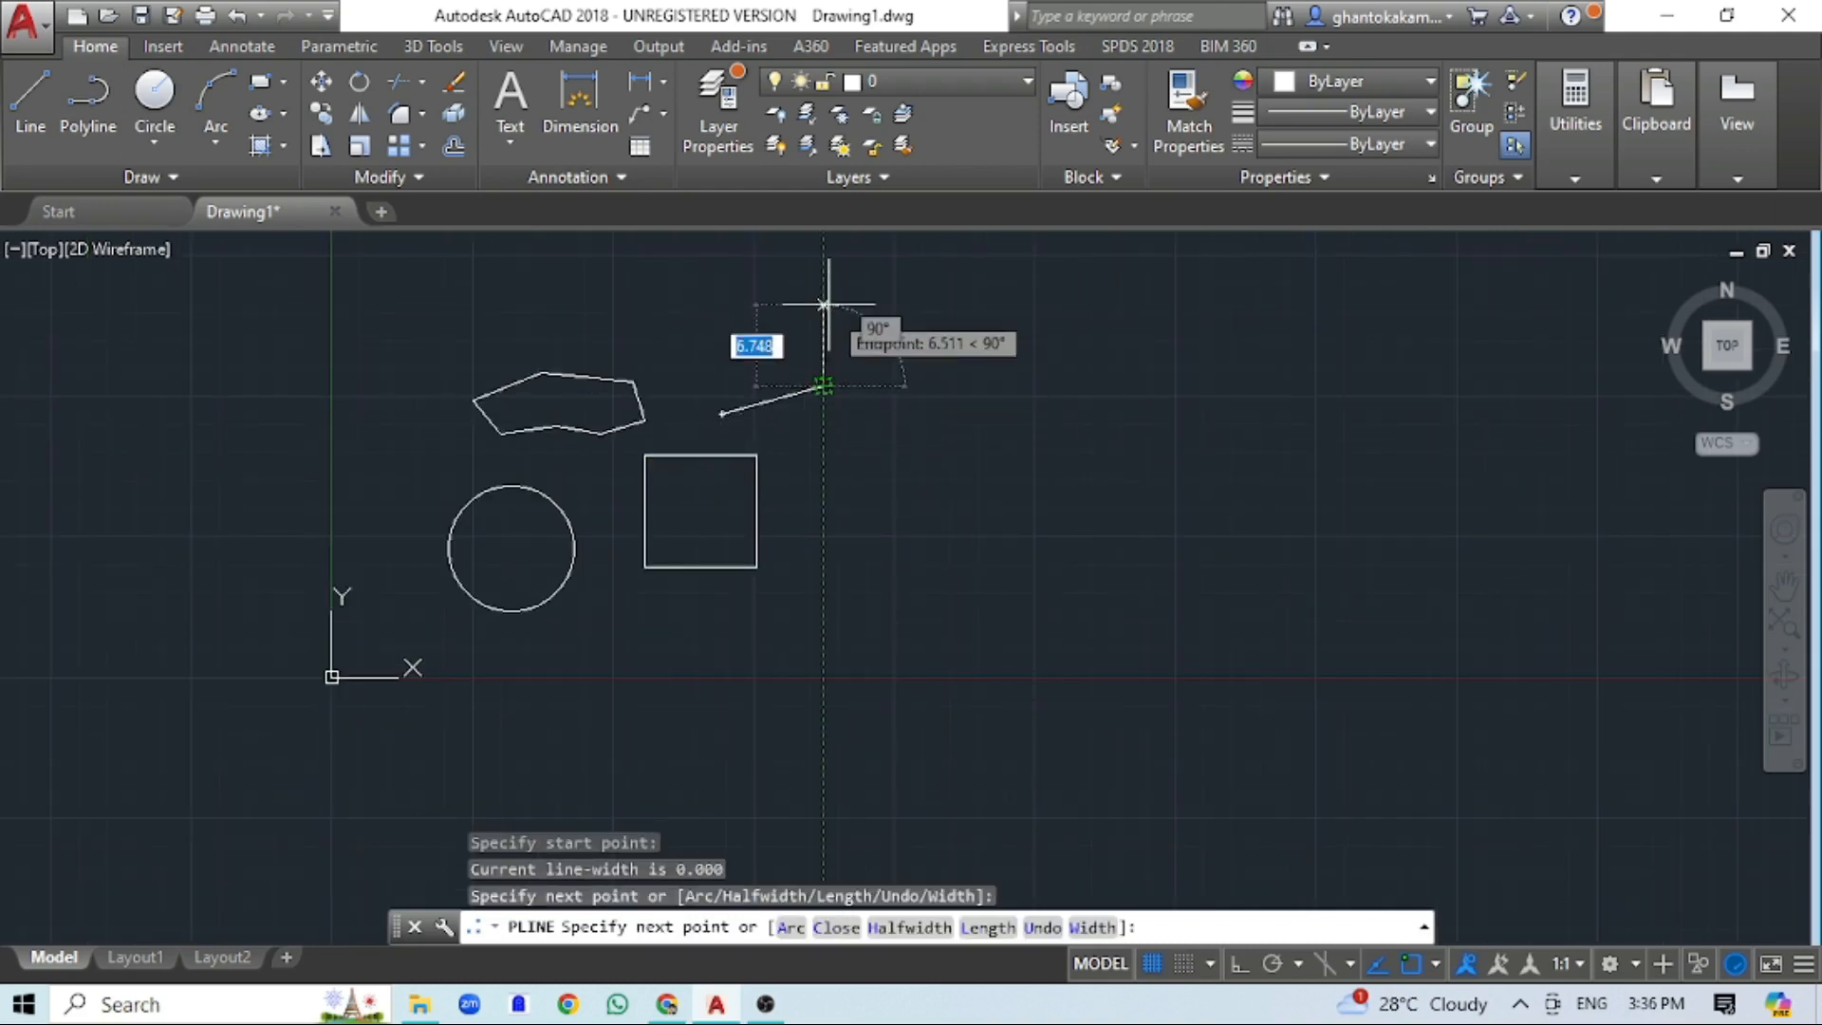
click(824, 288)
click(763, 275)
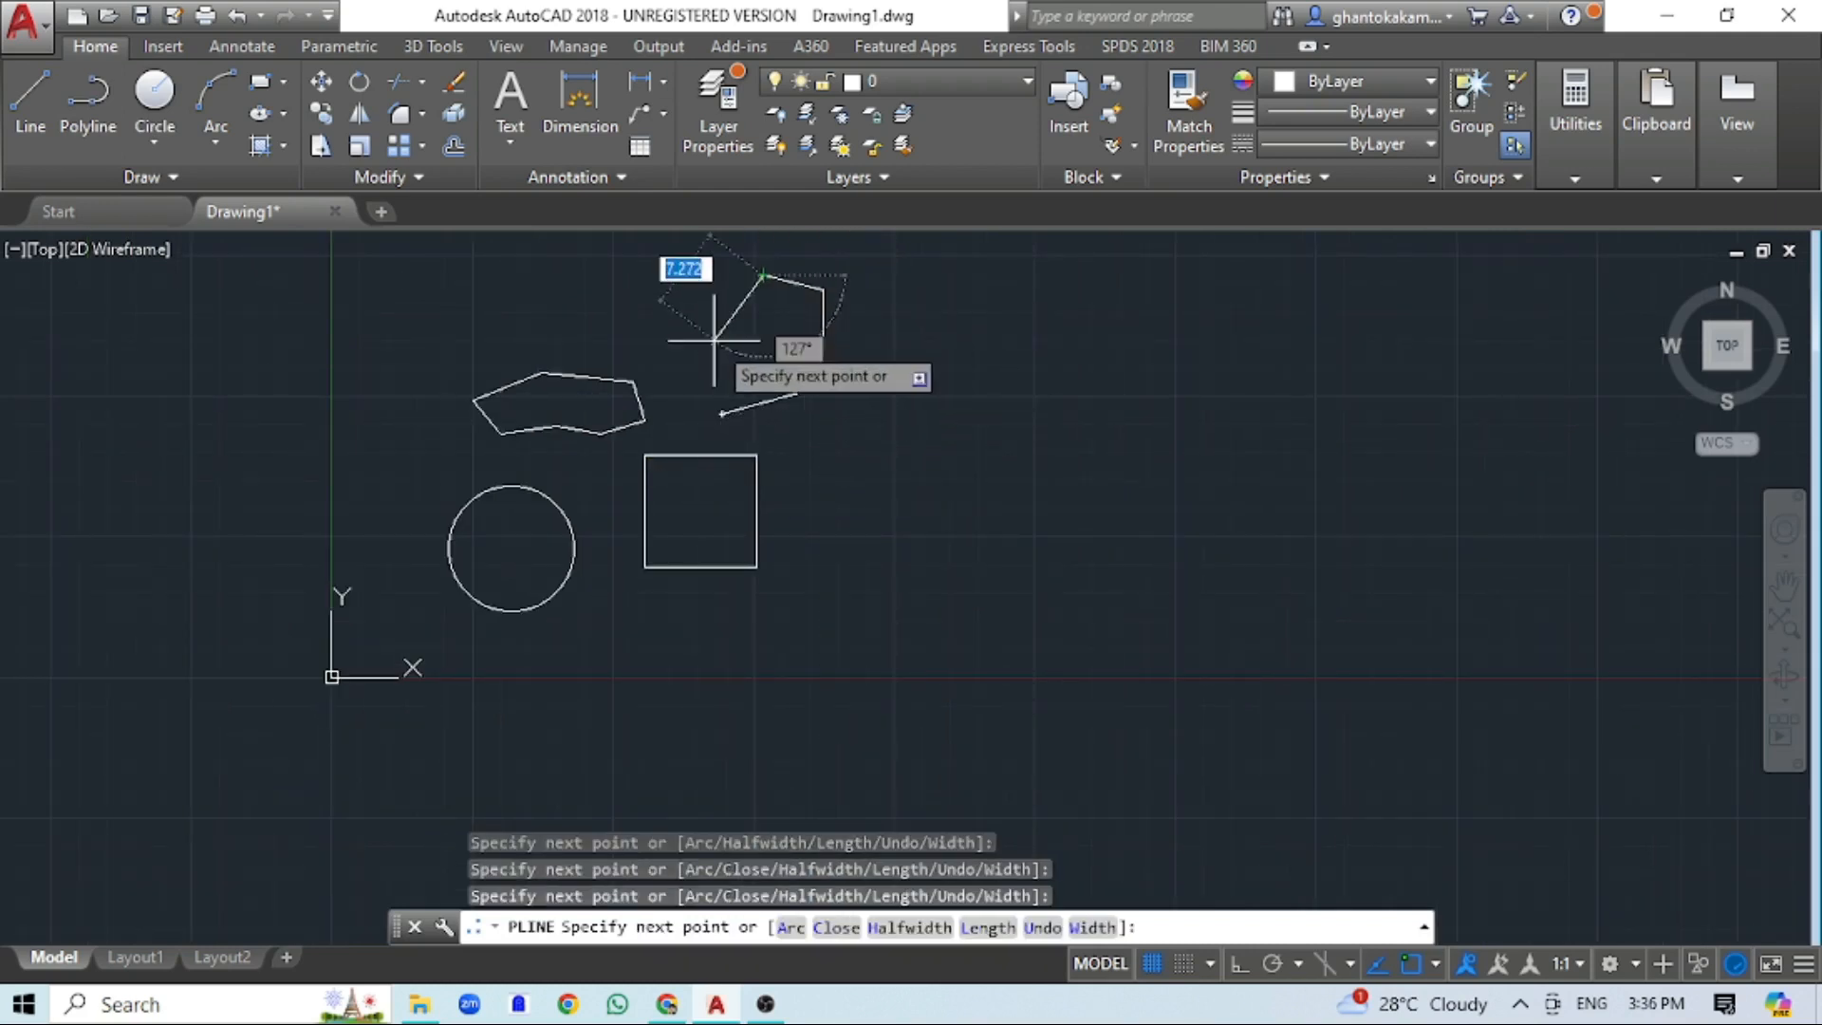
text(c)
key(Return)
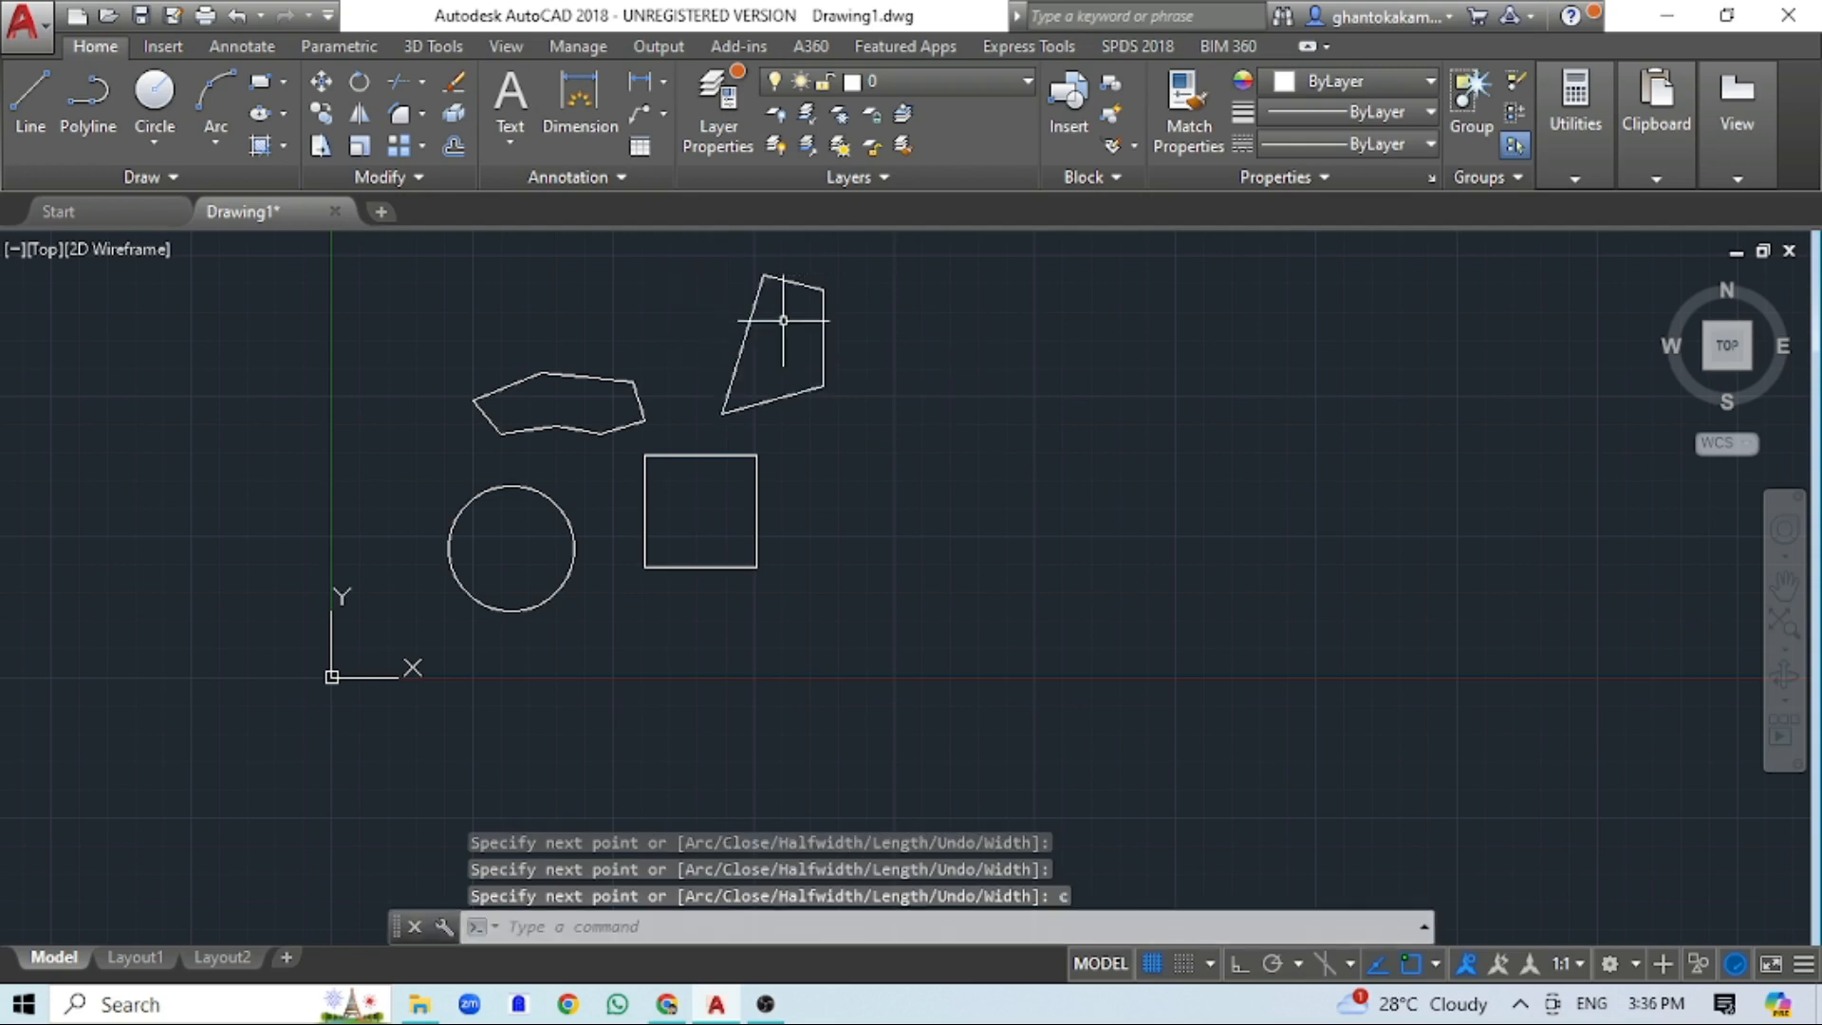
- Turn off the drawing grid display
middle_drag(874, 399, 765, 447)
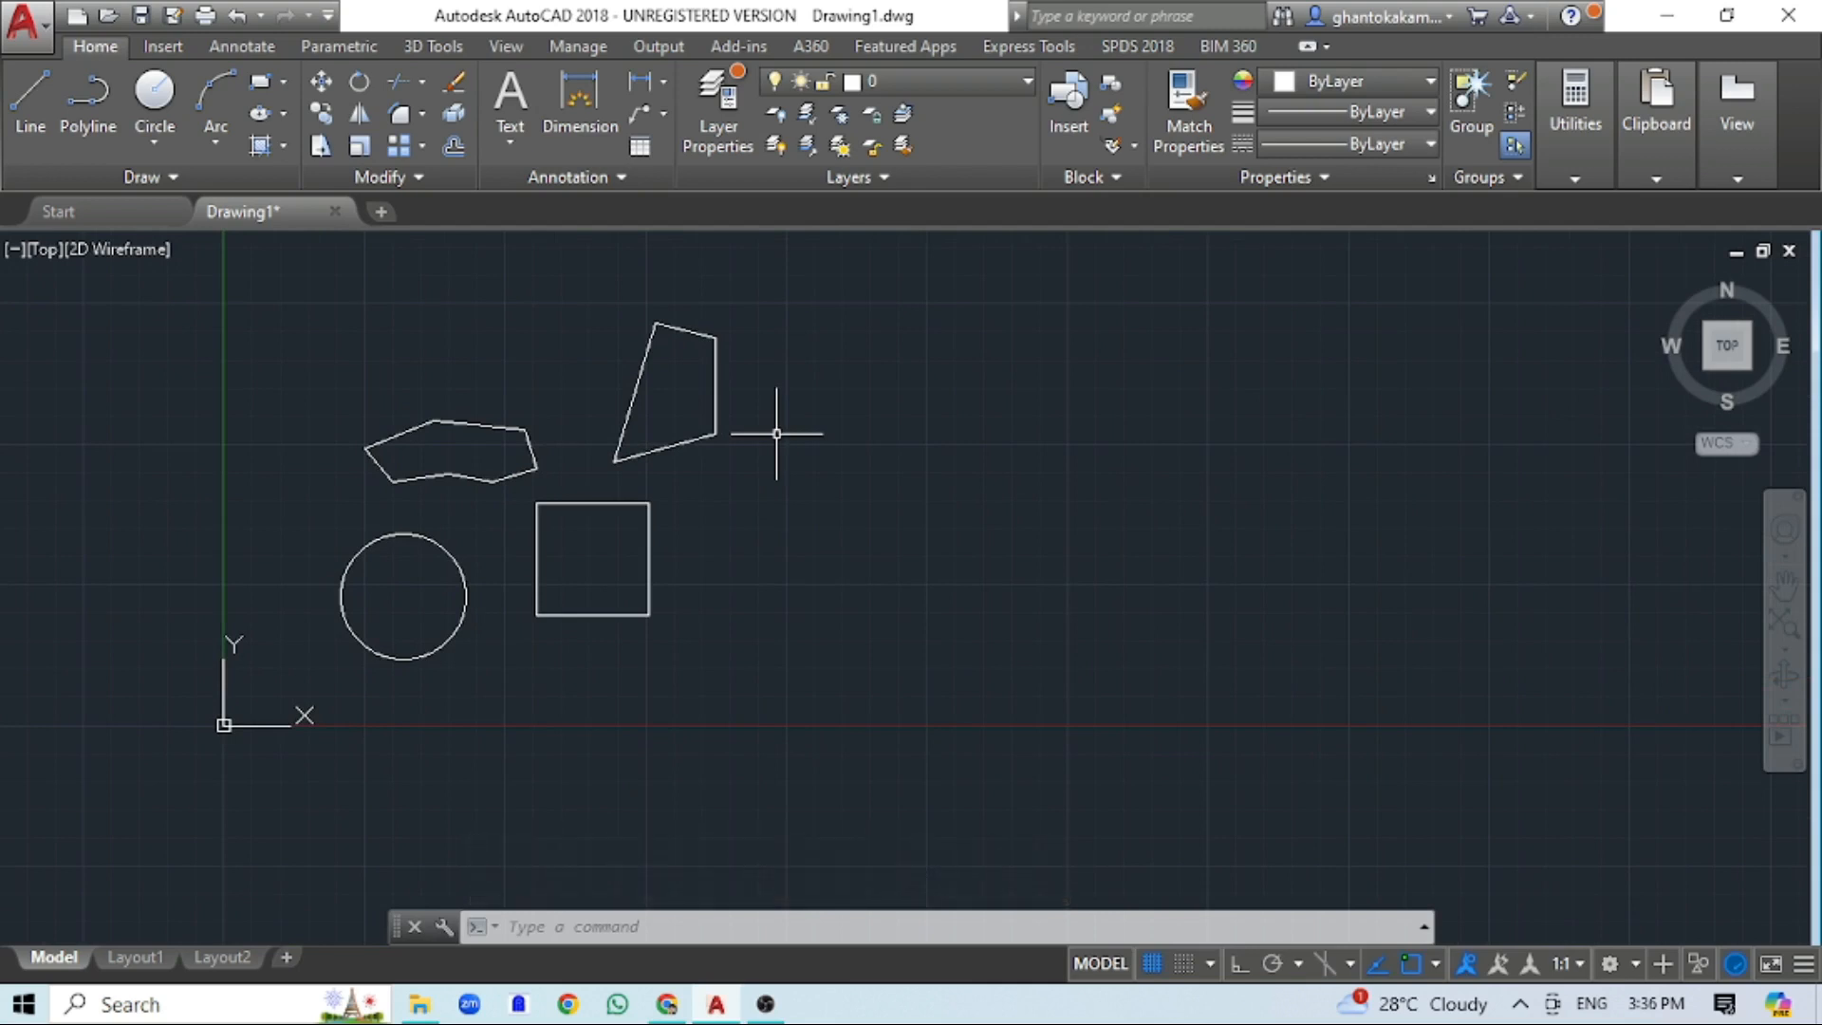
scroll(772, 415, up, 1)
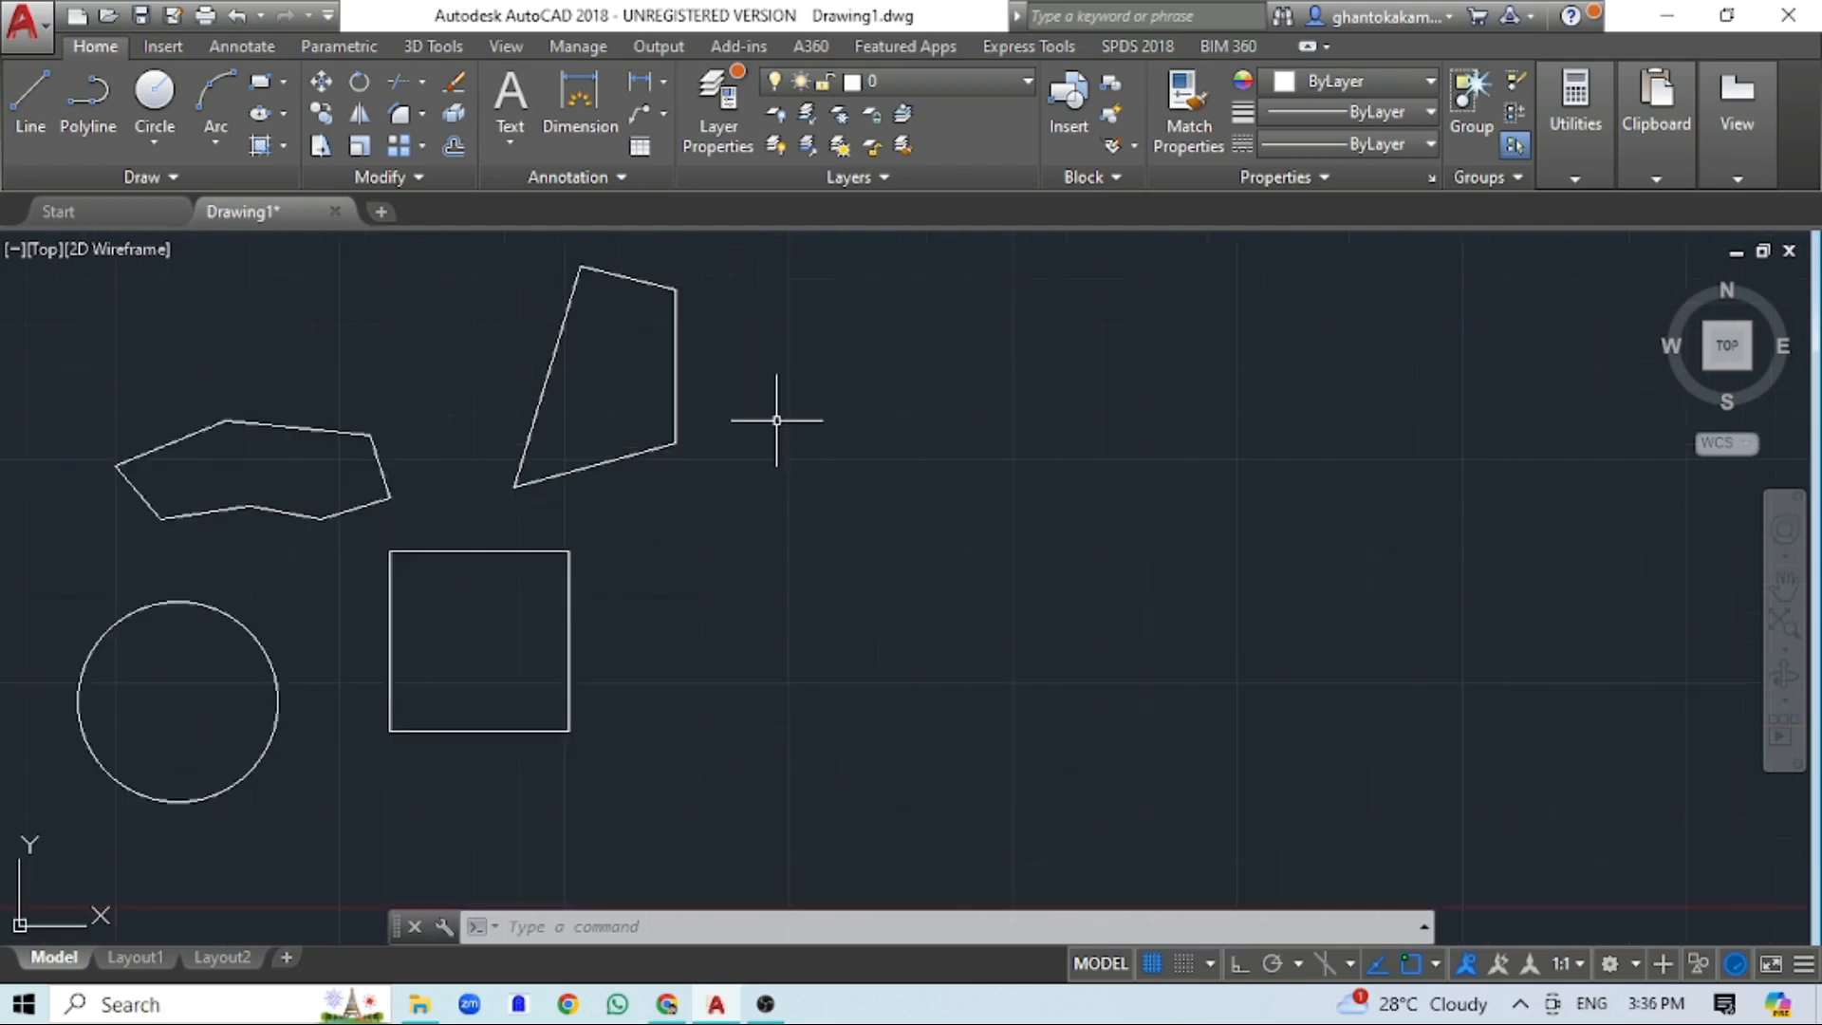
scroll(813, 430, up, 1)
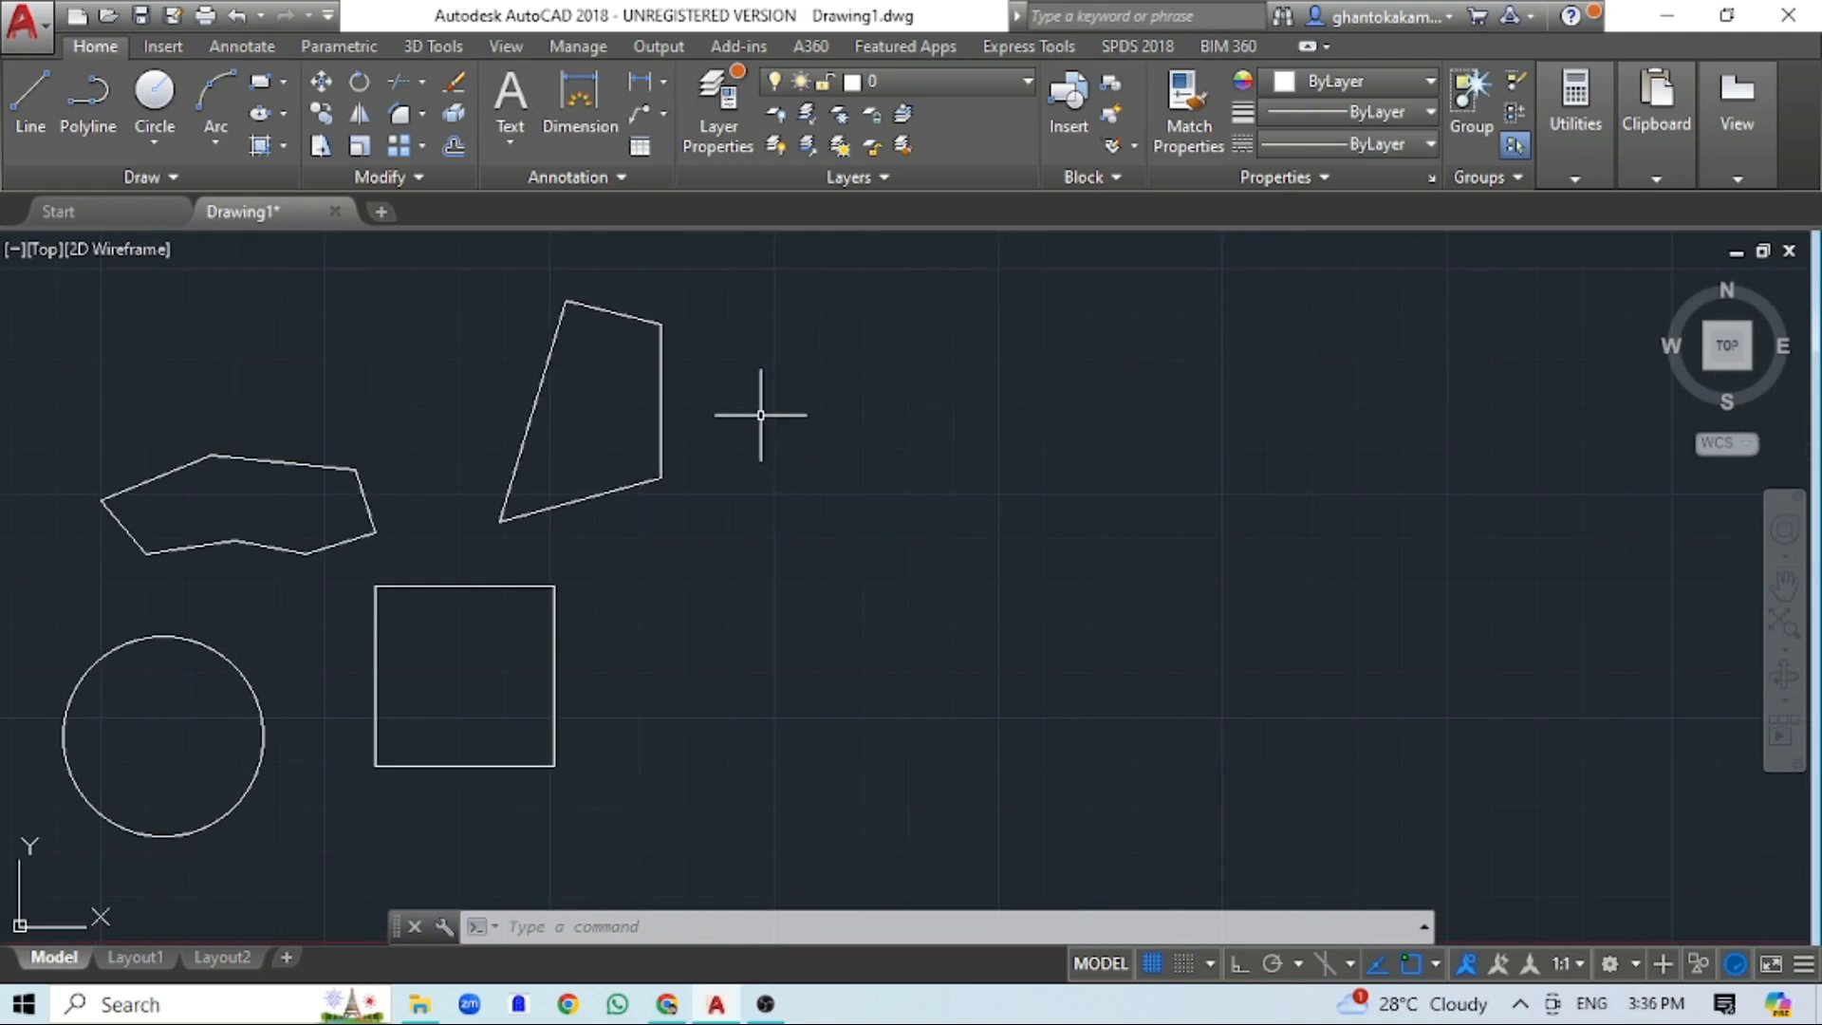
key(F7)
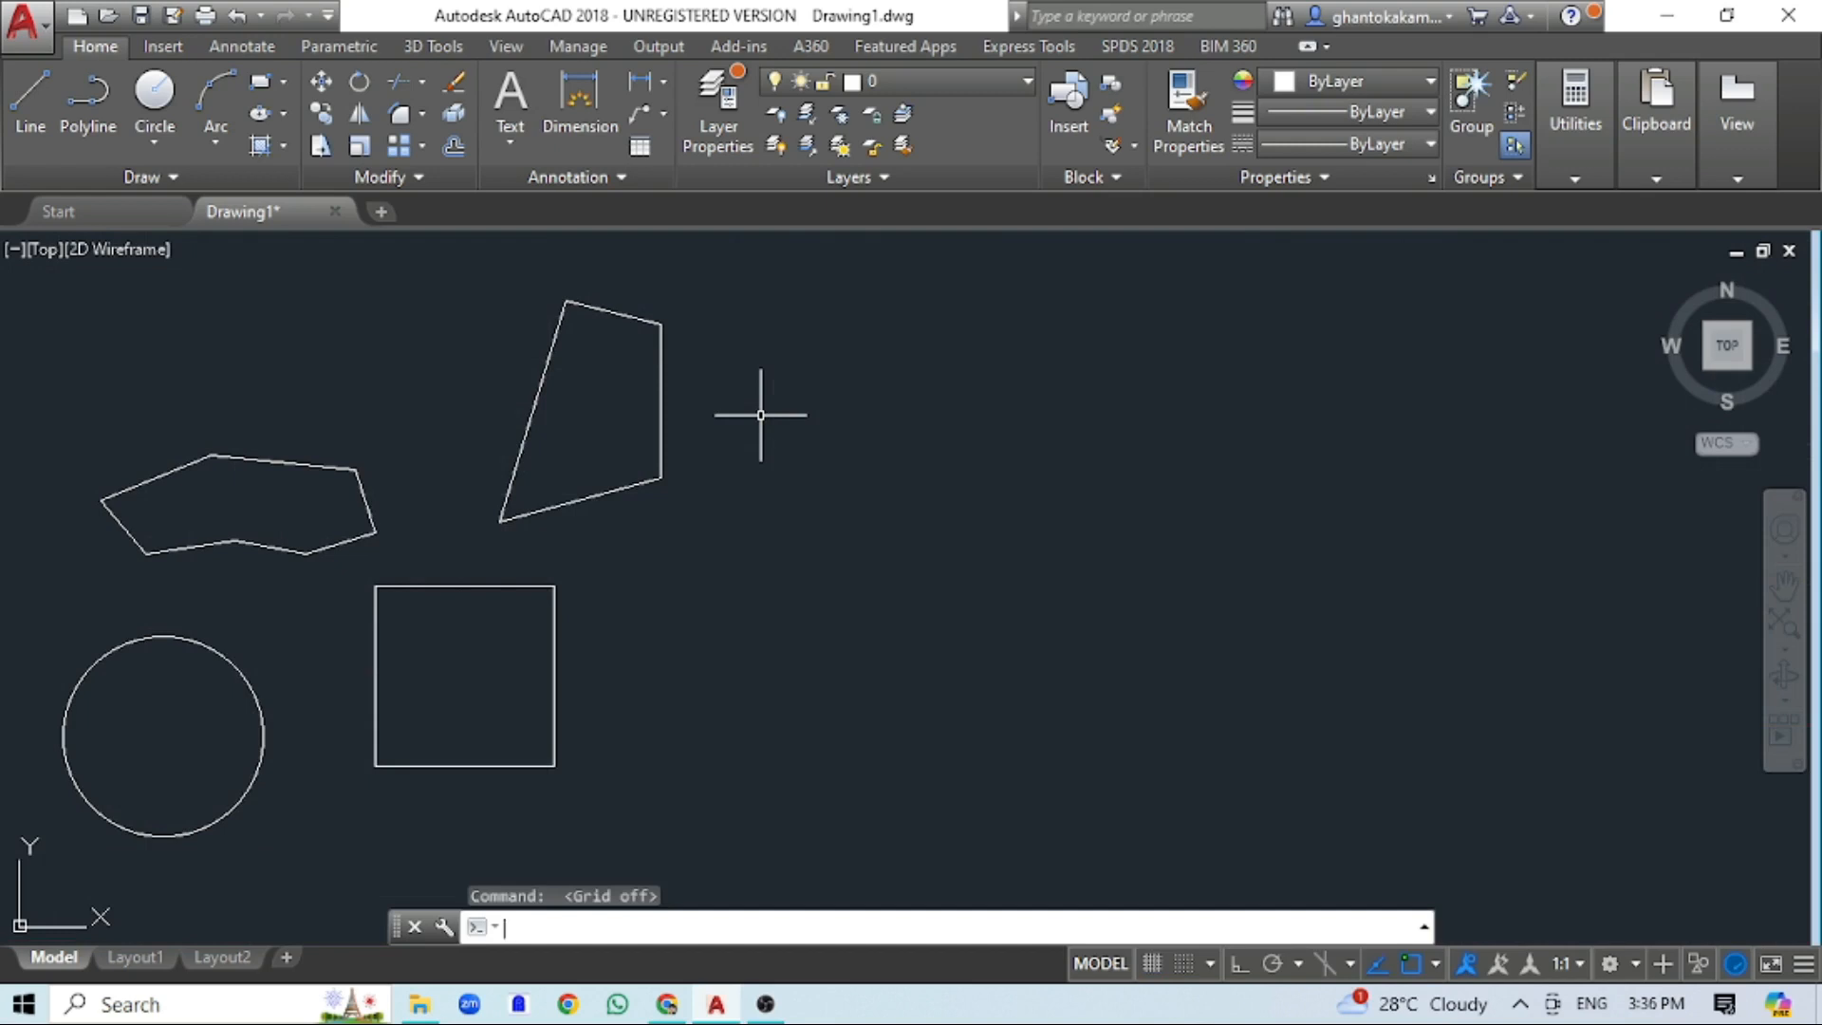
- Load the AreaTabel_AT LISP file through the application loader and close the loader
text(AP)
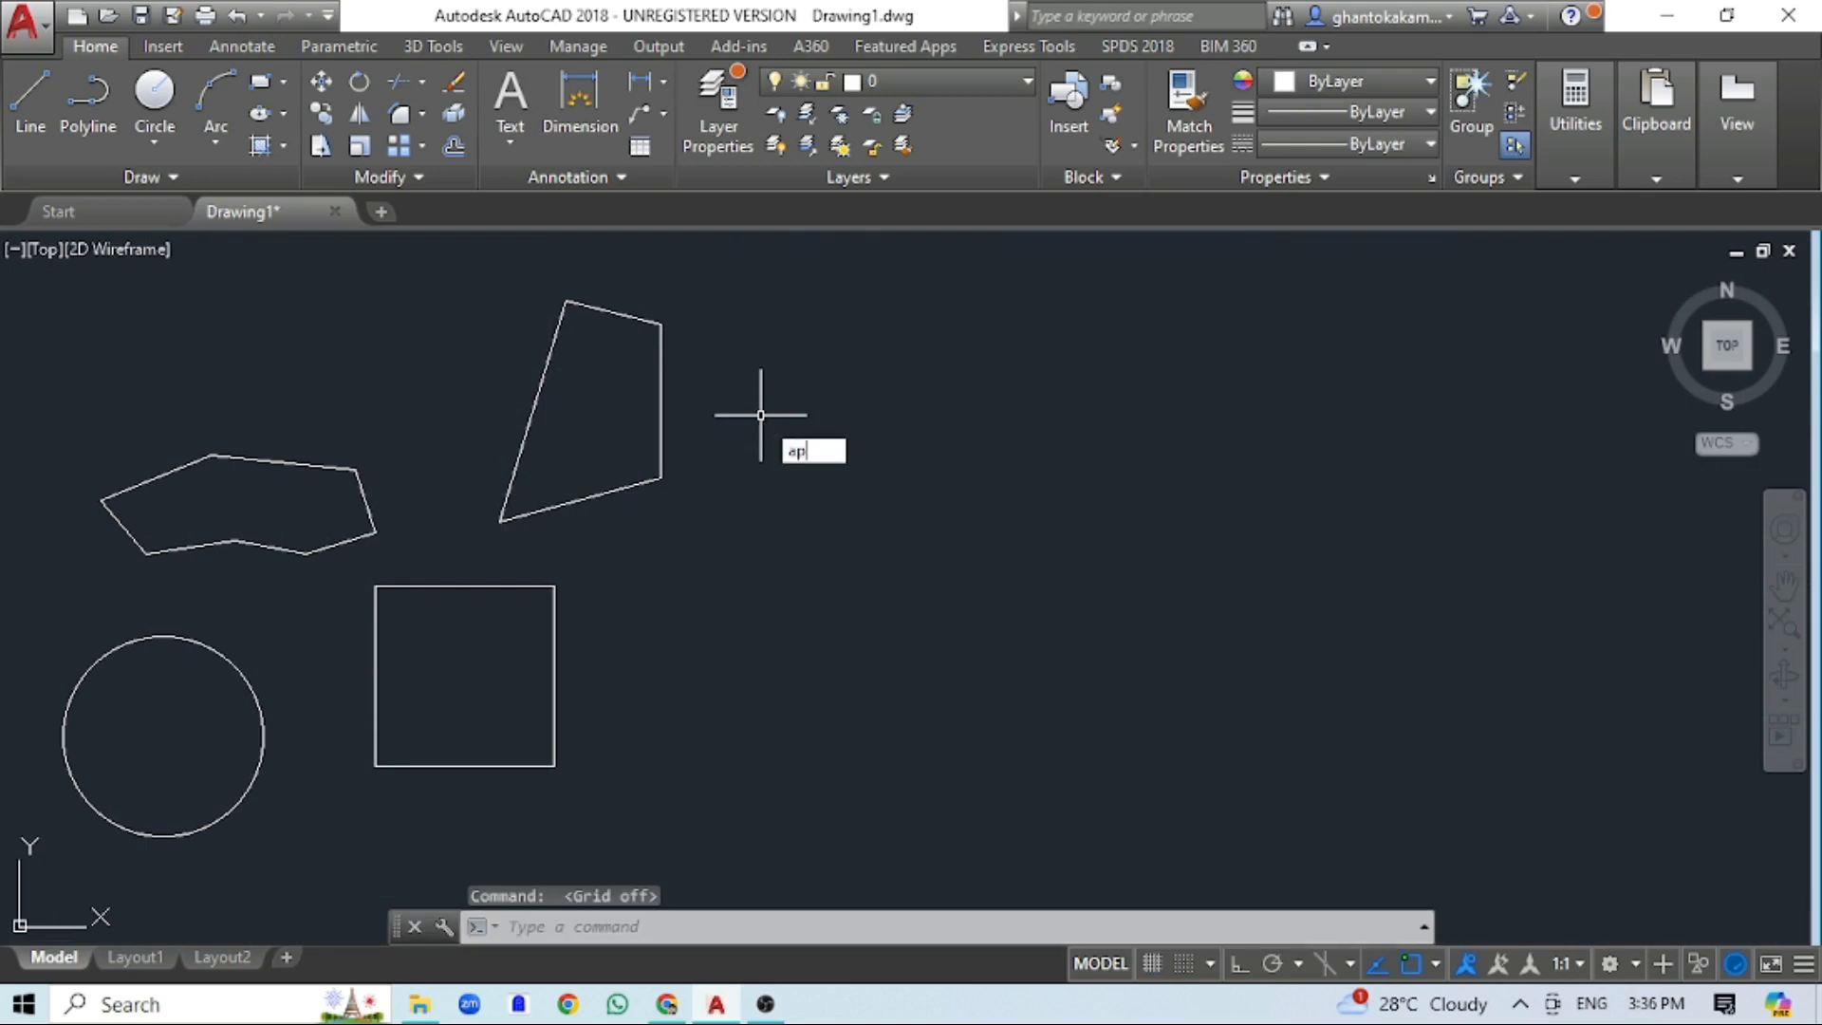
key(Return)
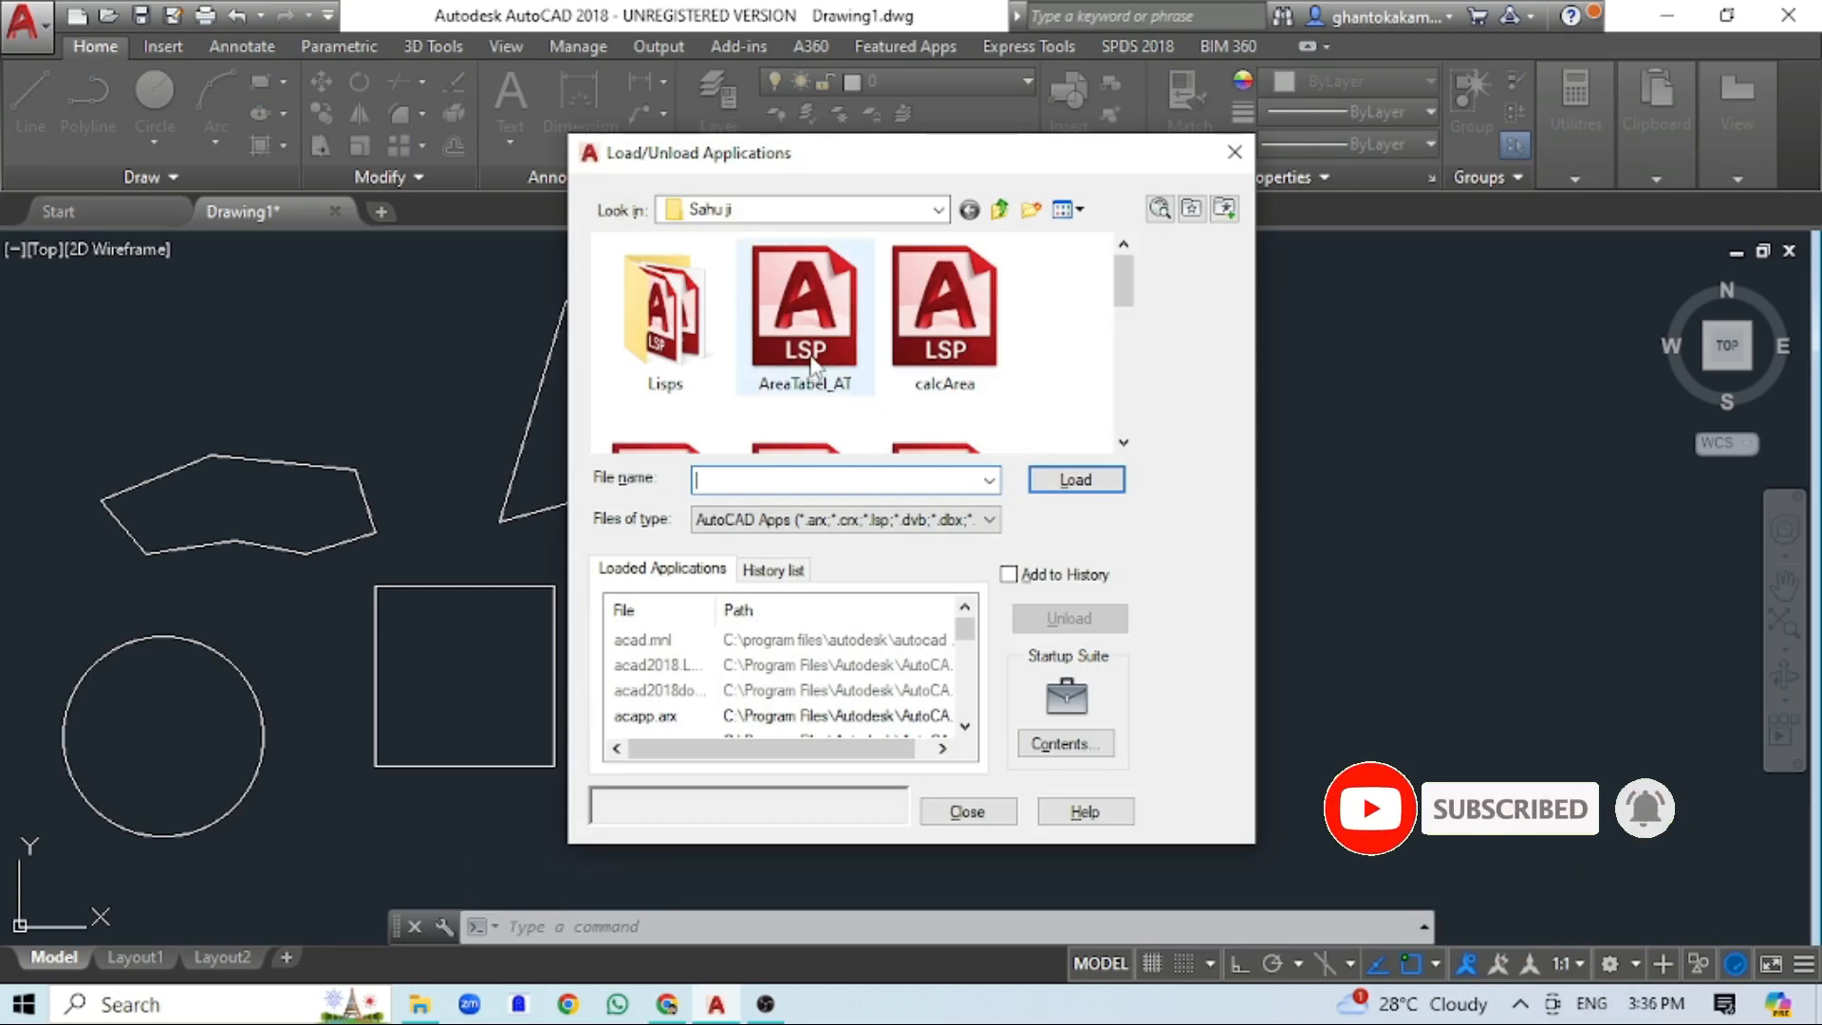
click(824, 382)
click(1073, 484)
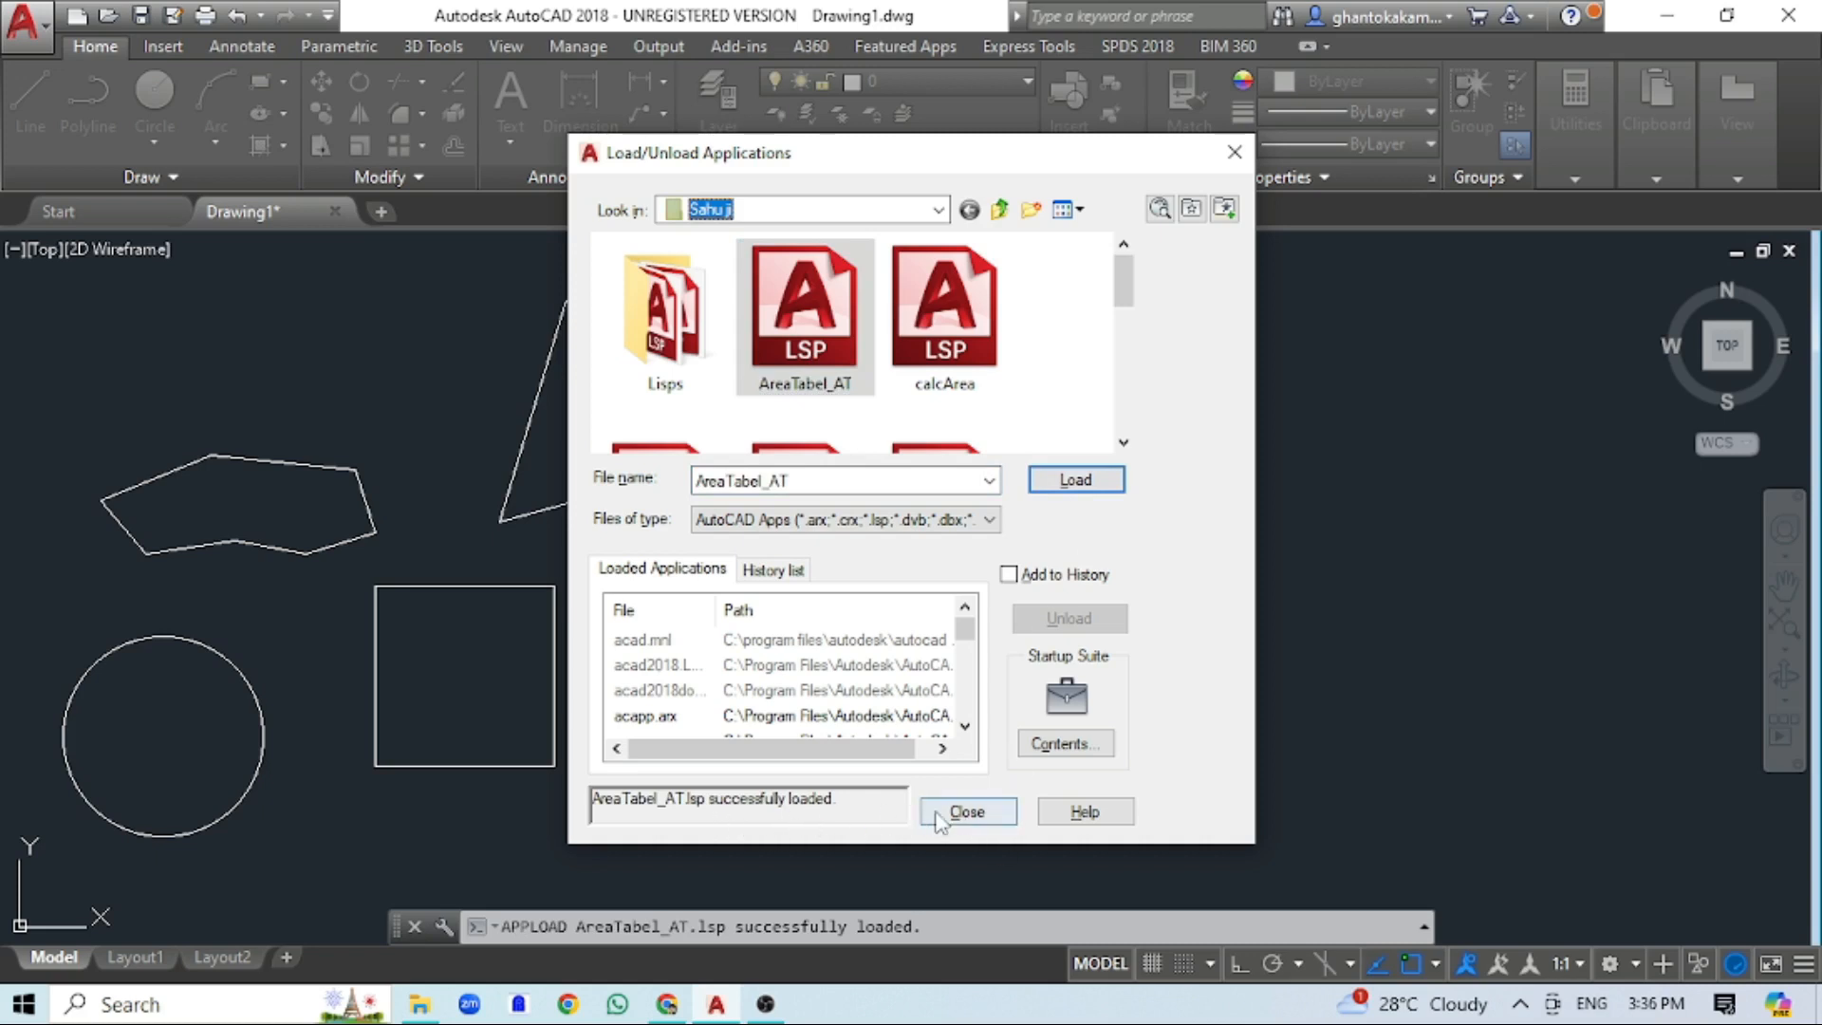
click(970, 819)
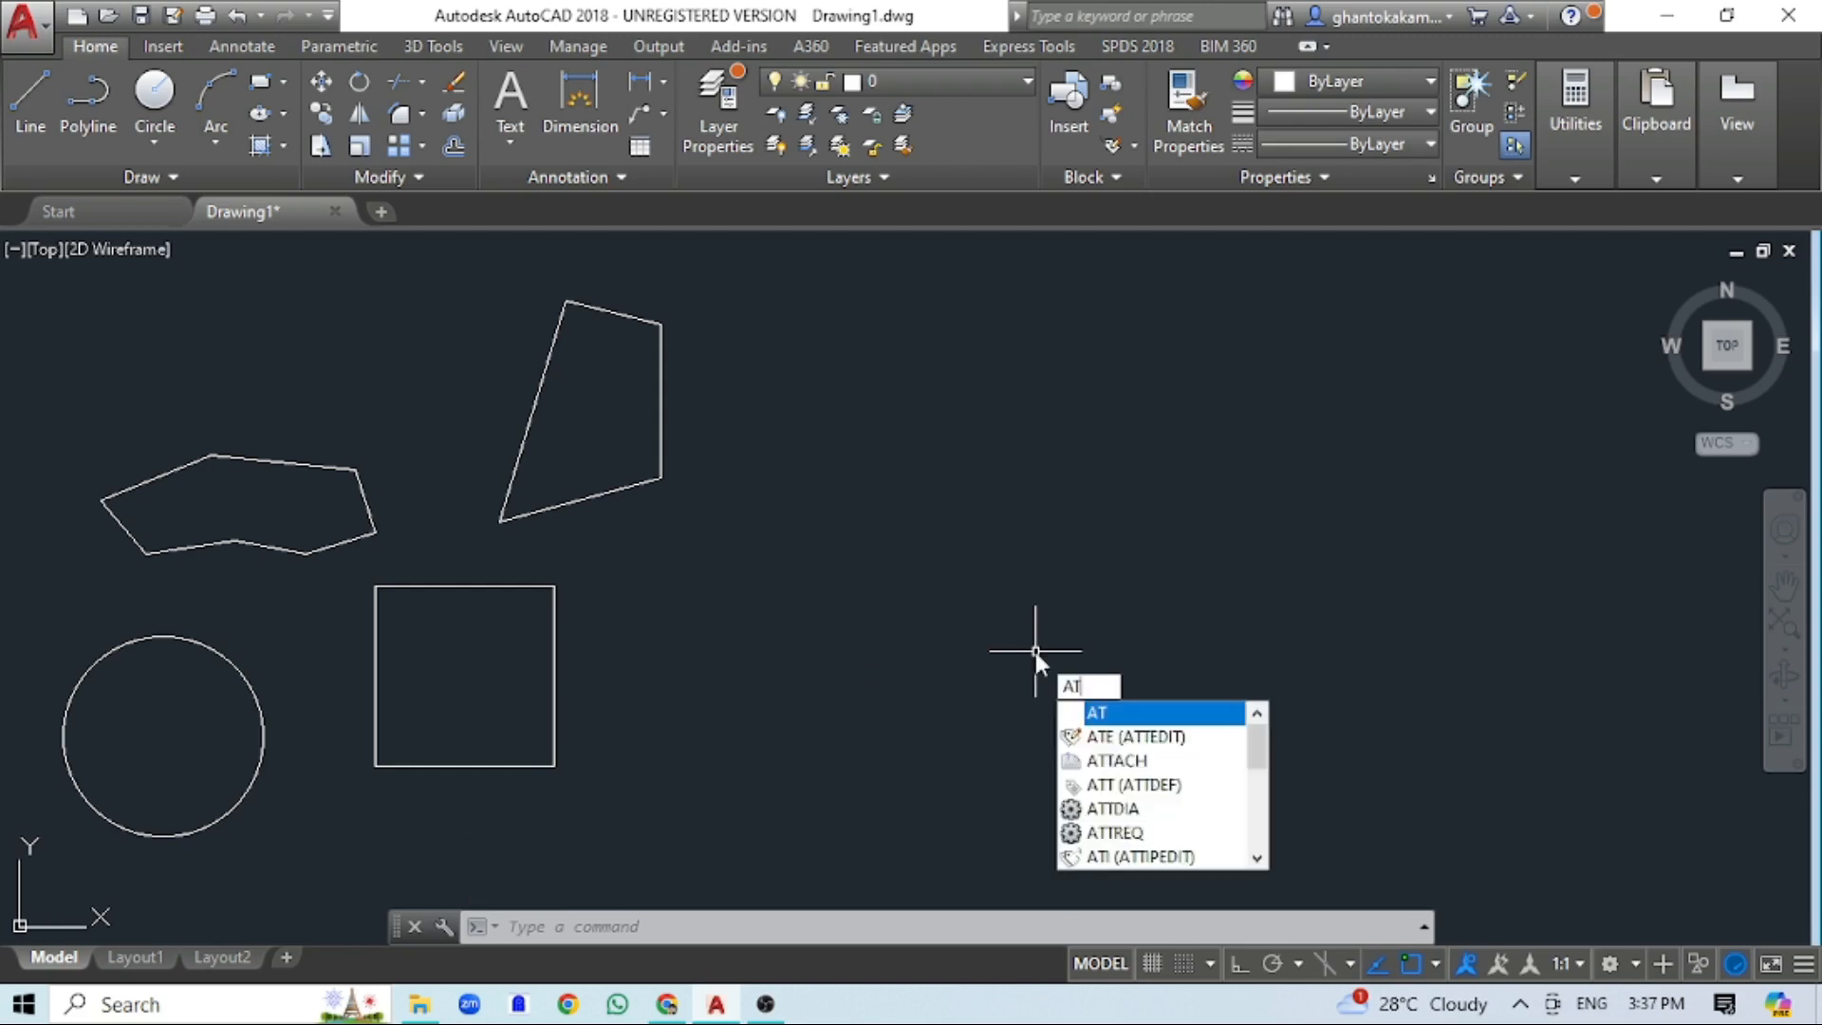
- Run the AT command with starting number 1 and place the area table to the right of the four-sided polyline
key(Return)
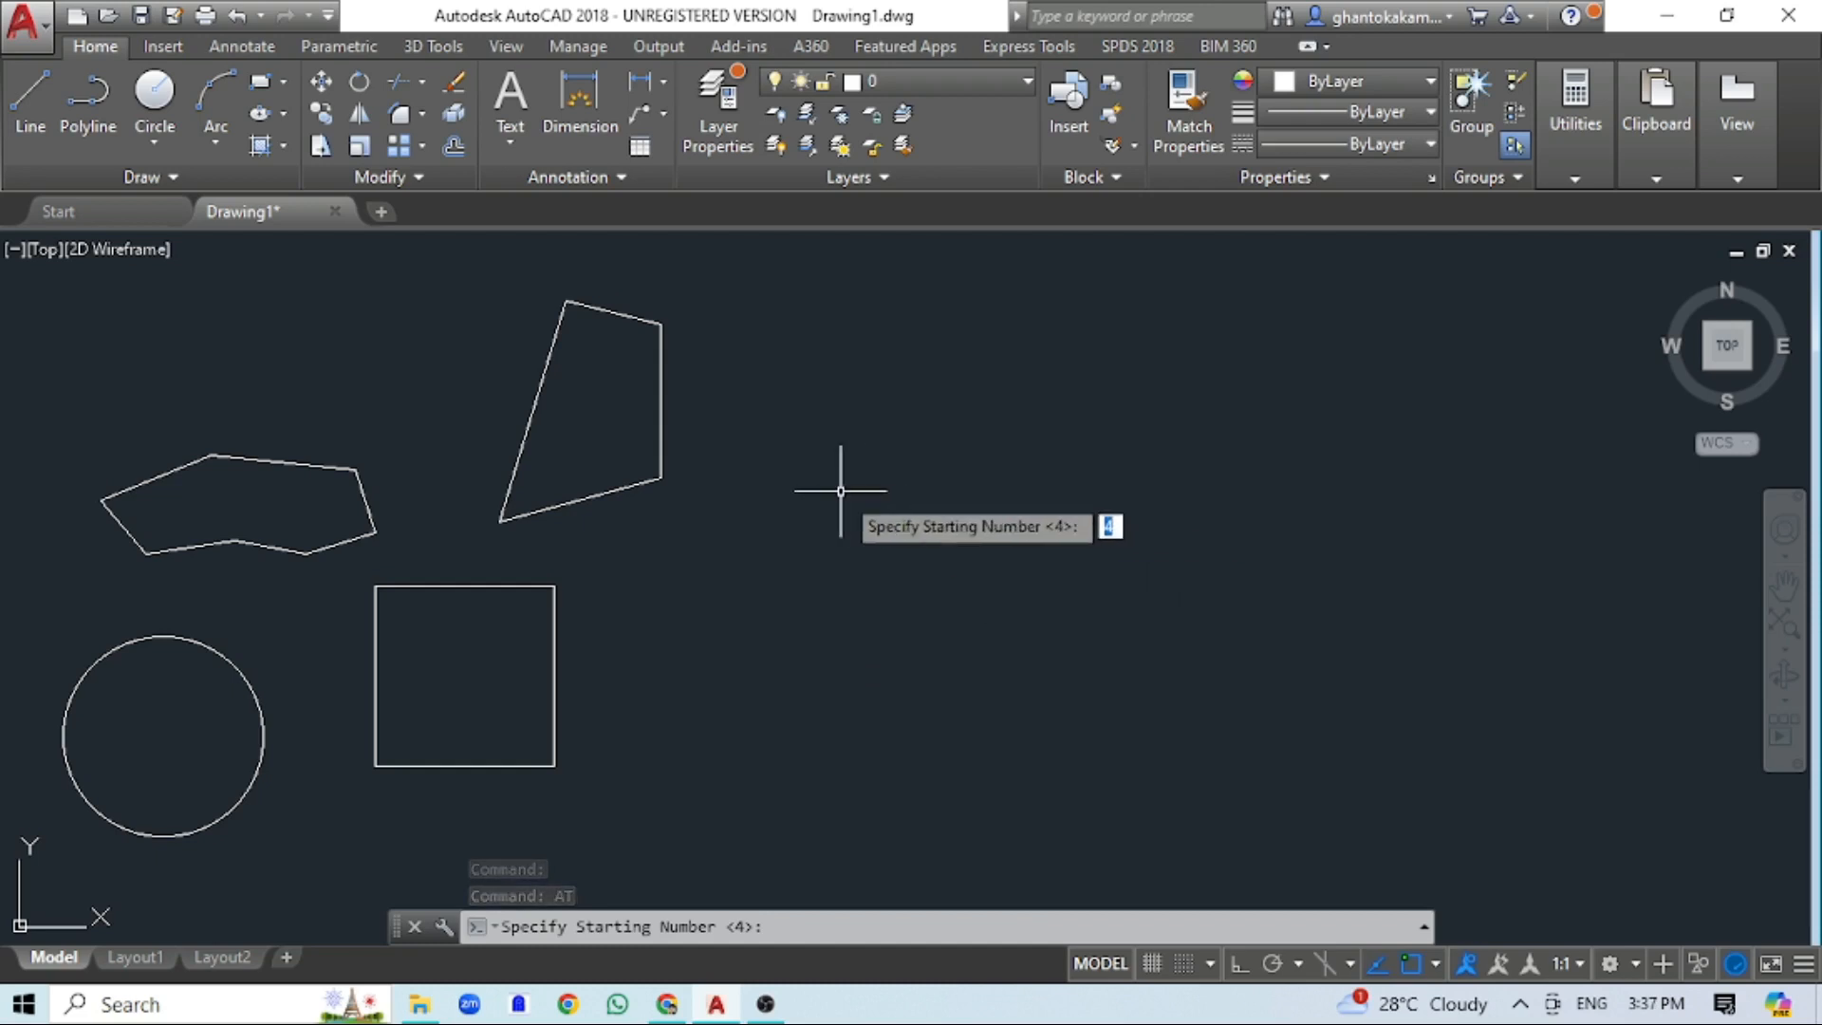
text(1)
key(Return)
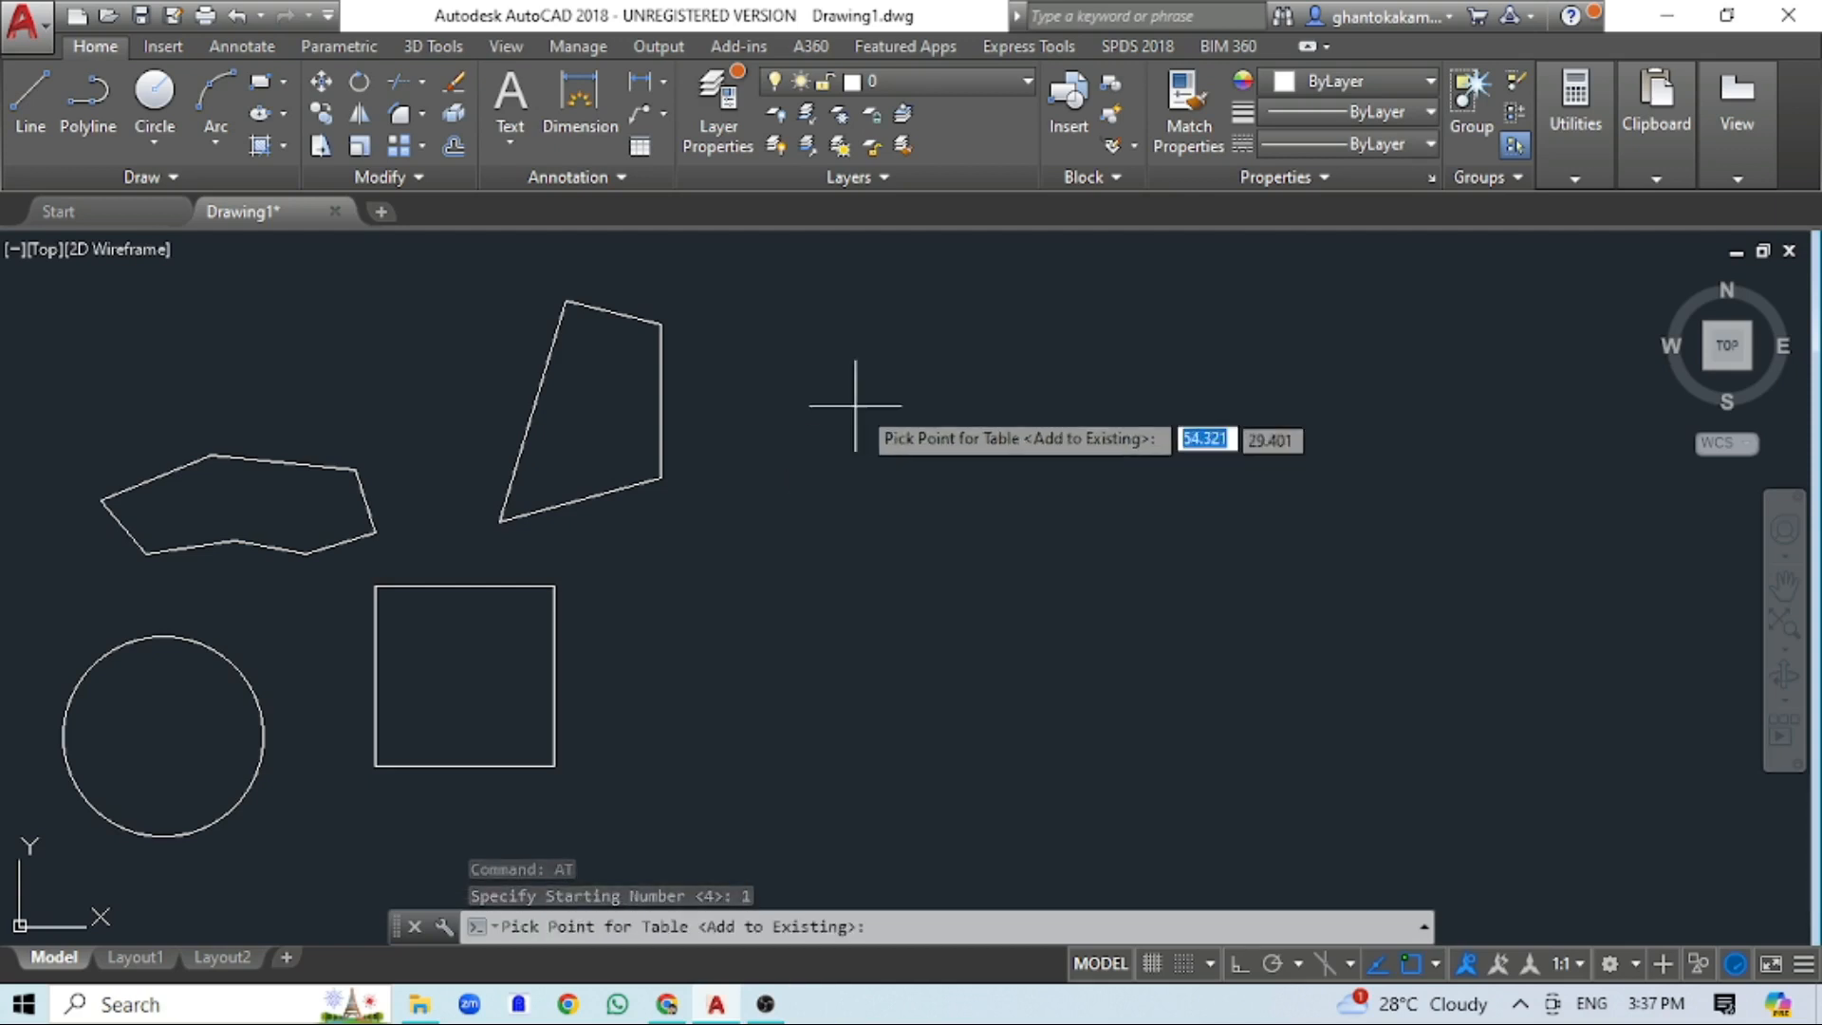
click(869, 360)
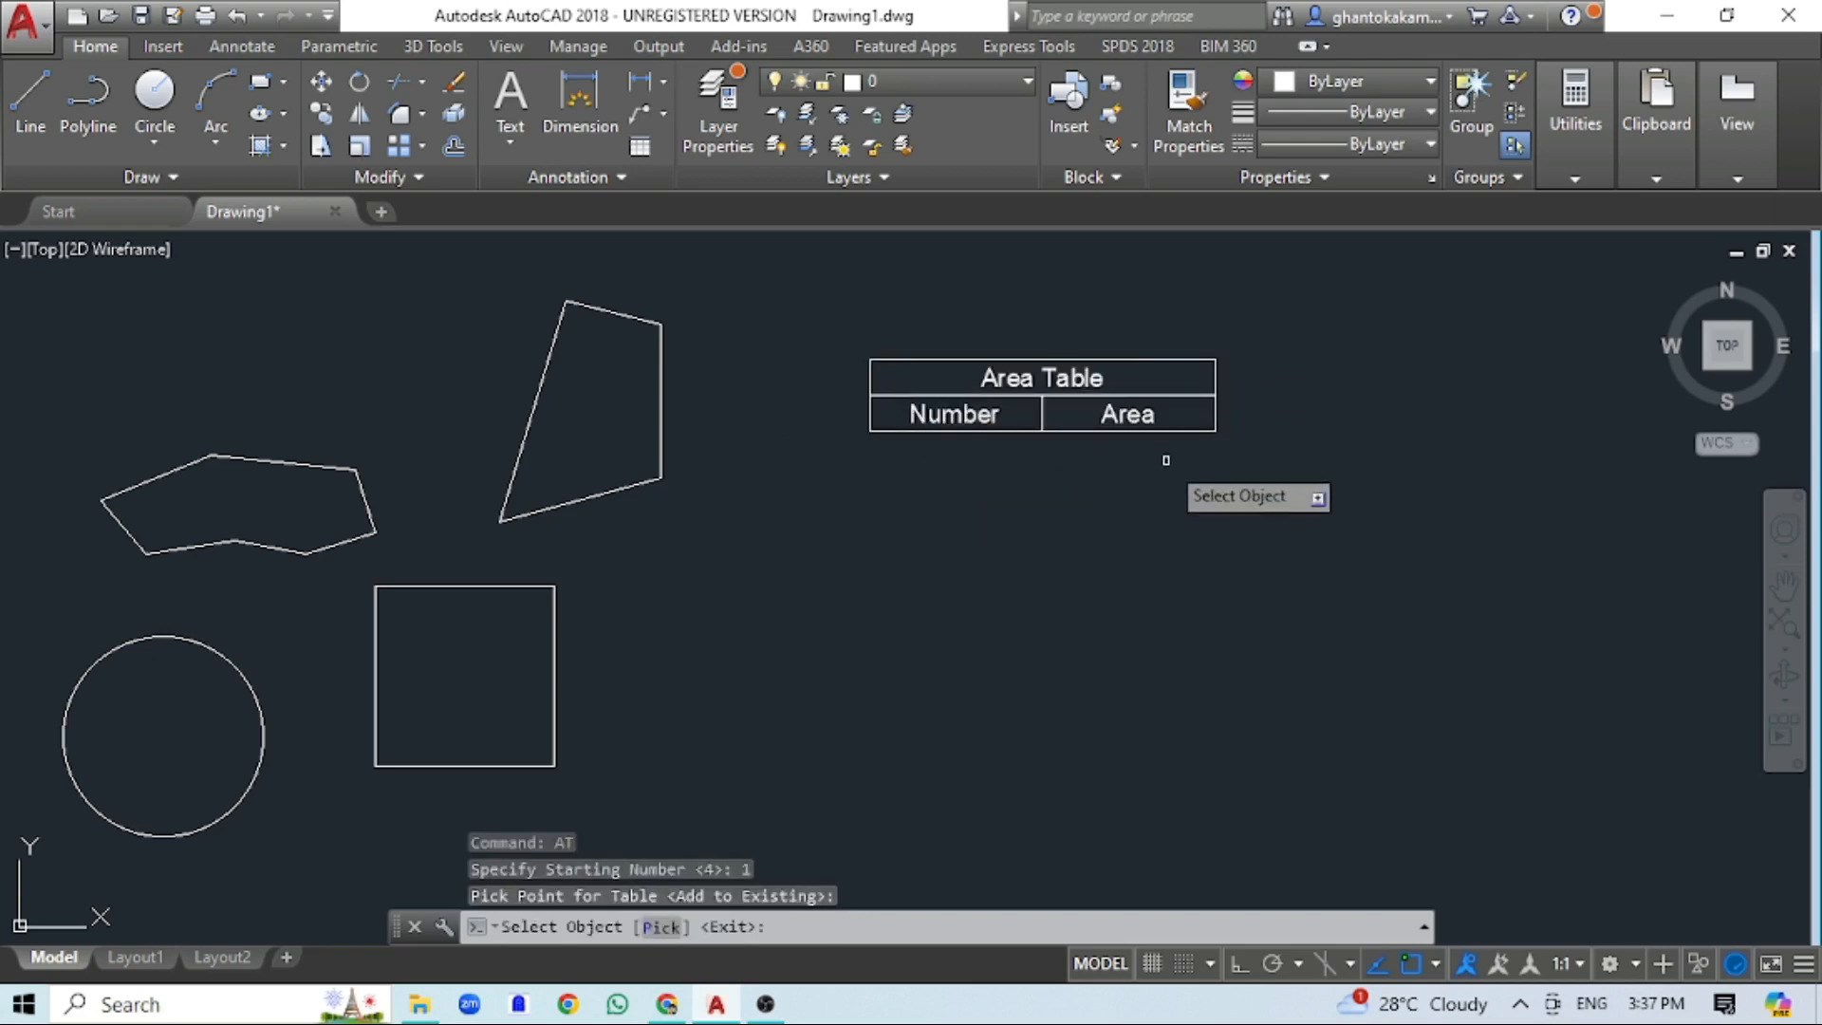
- Number the four-sided polyline, the circle, the square and the irregular polygon in that order, adding each to the area table, and end the command
click(983, 406)
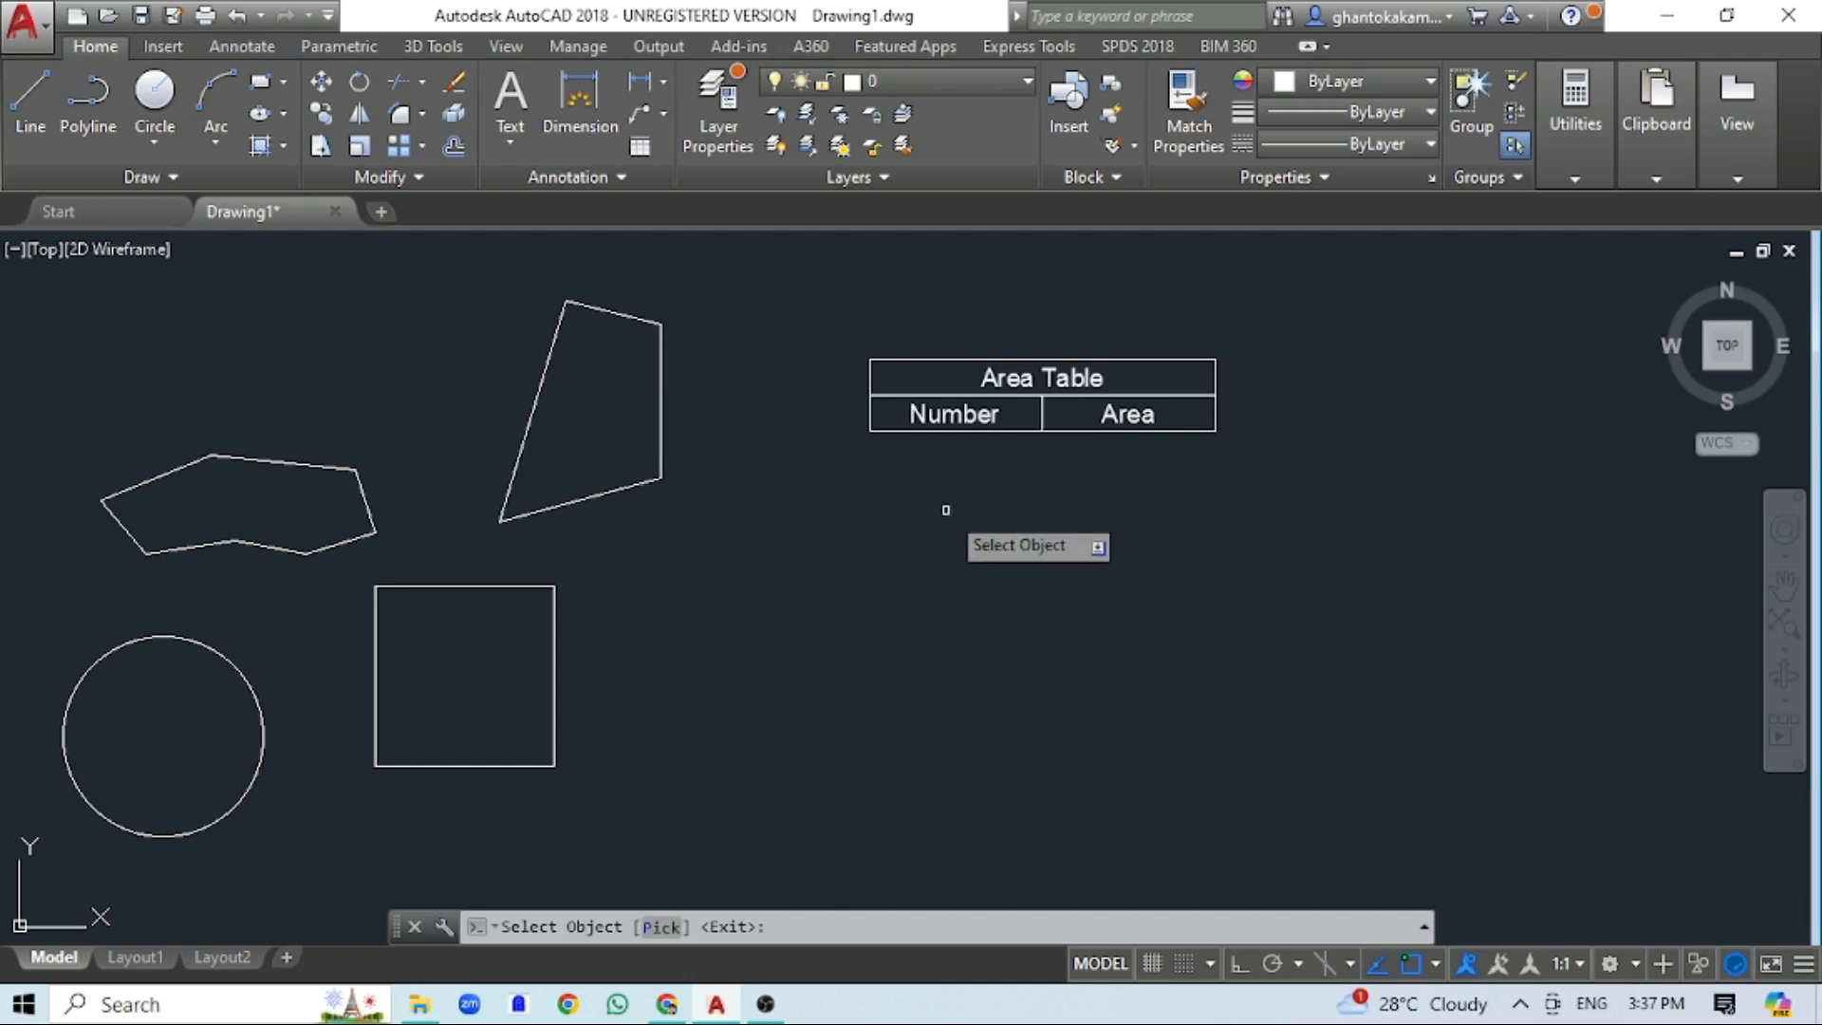
click(662, 408)
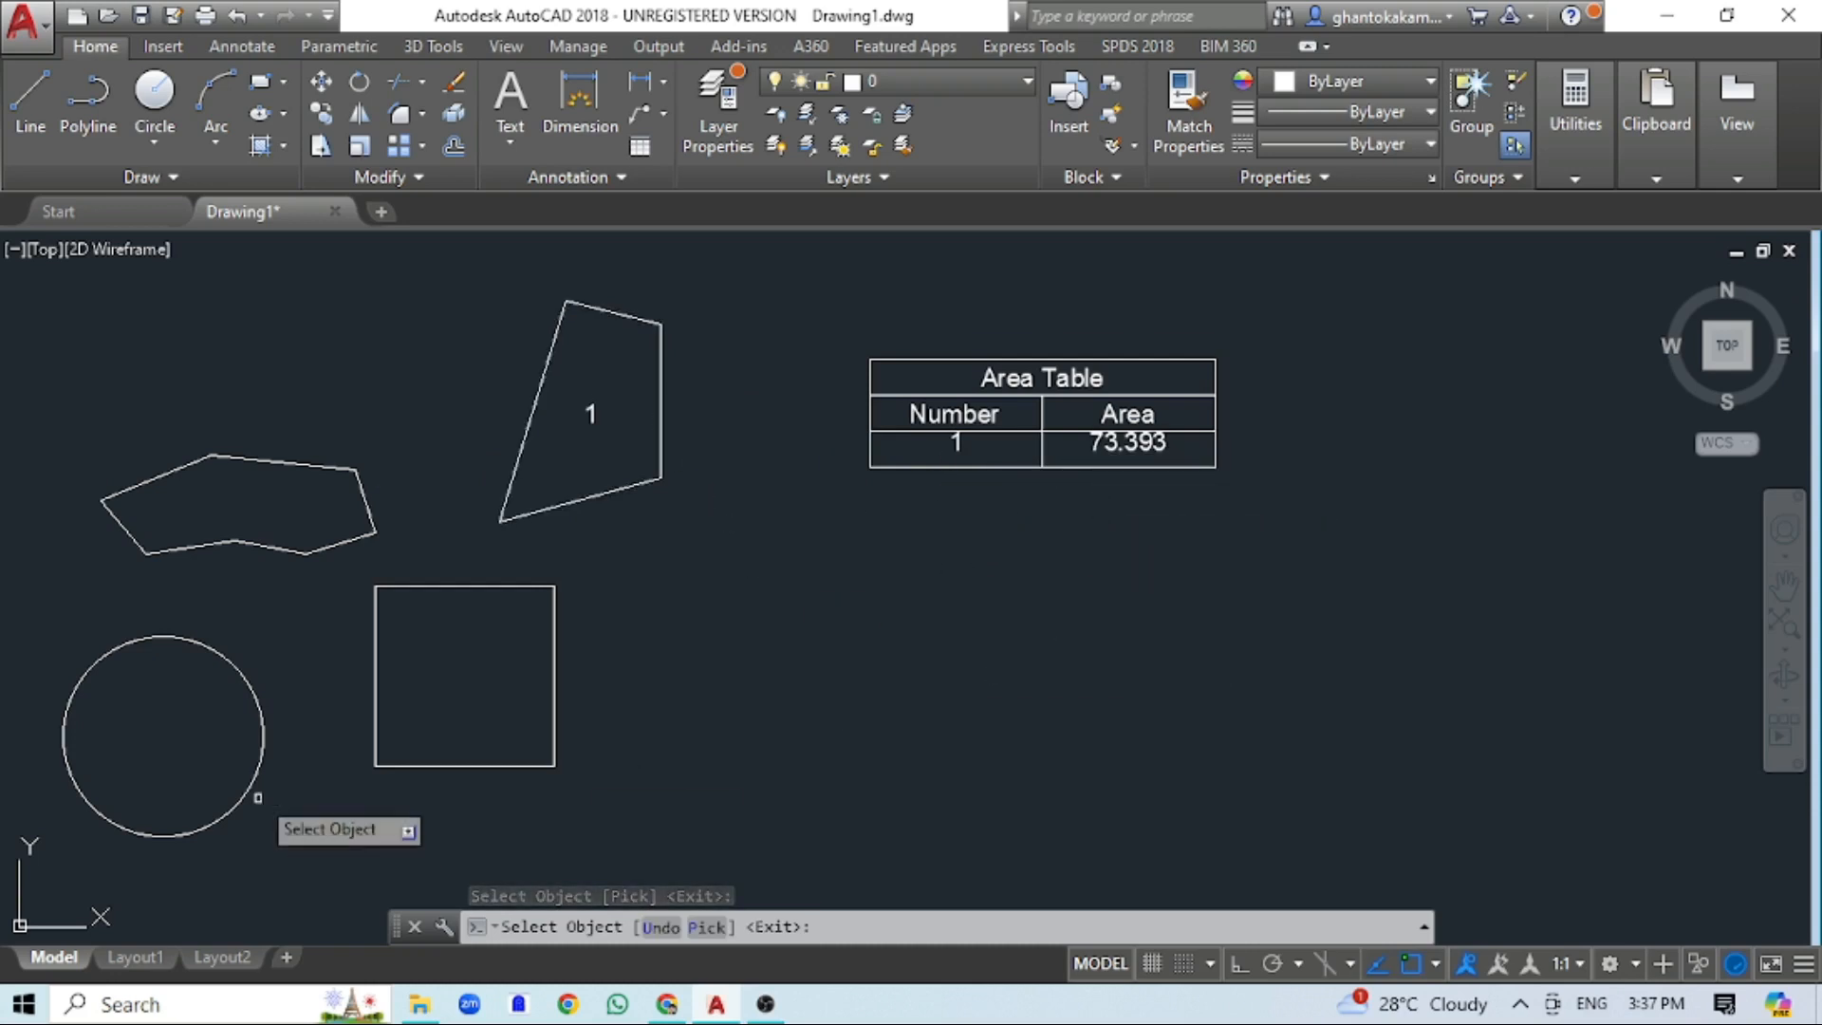
click(265, 727)
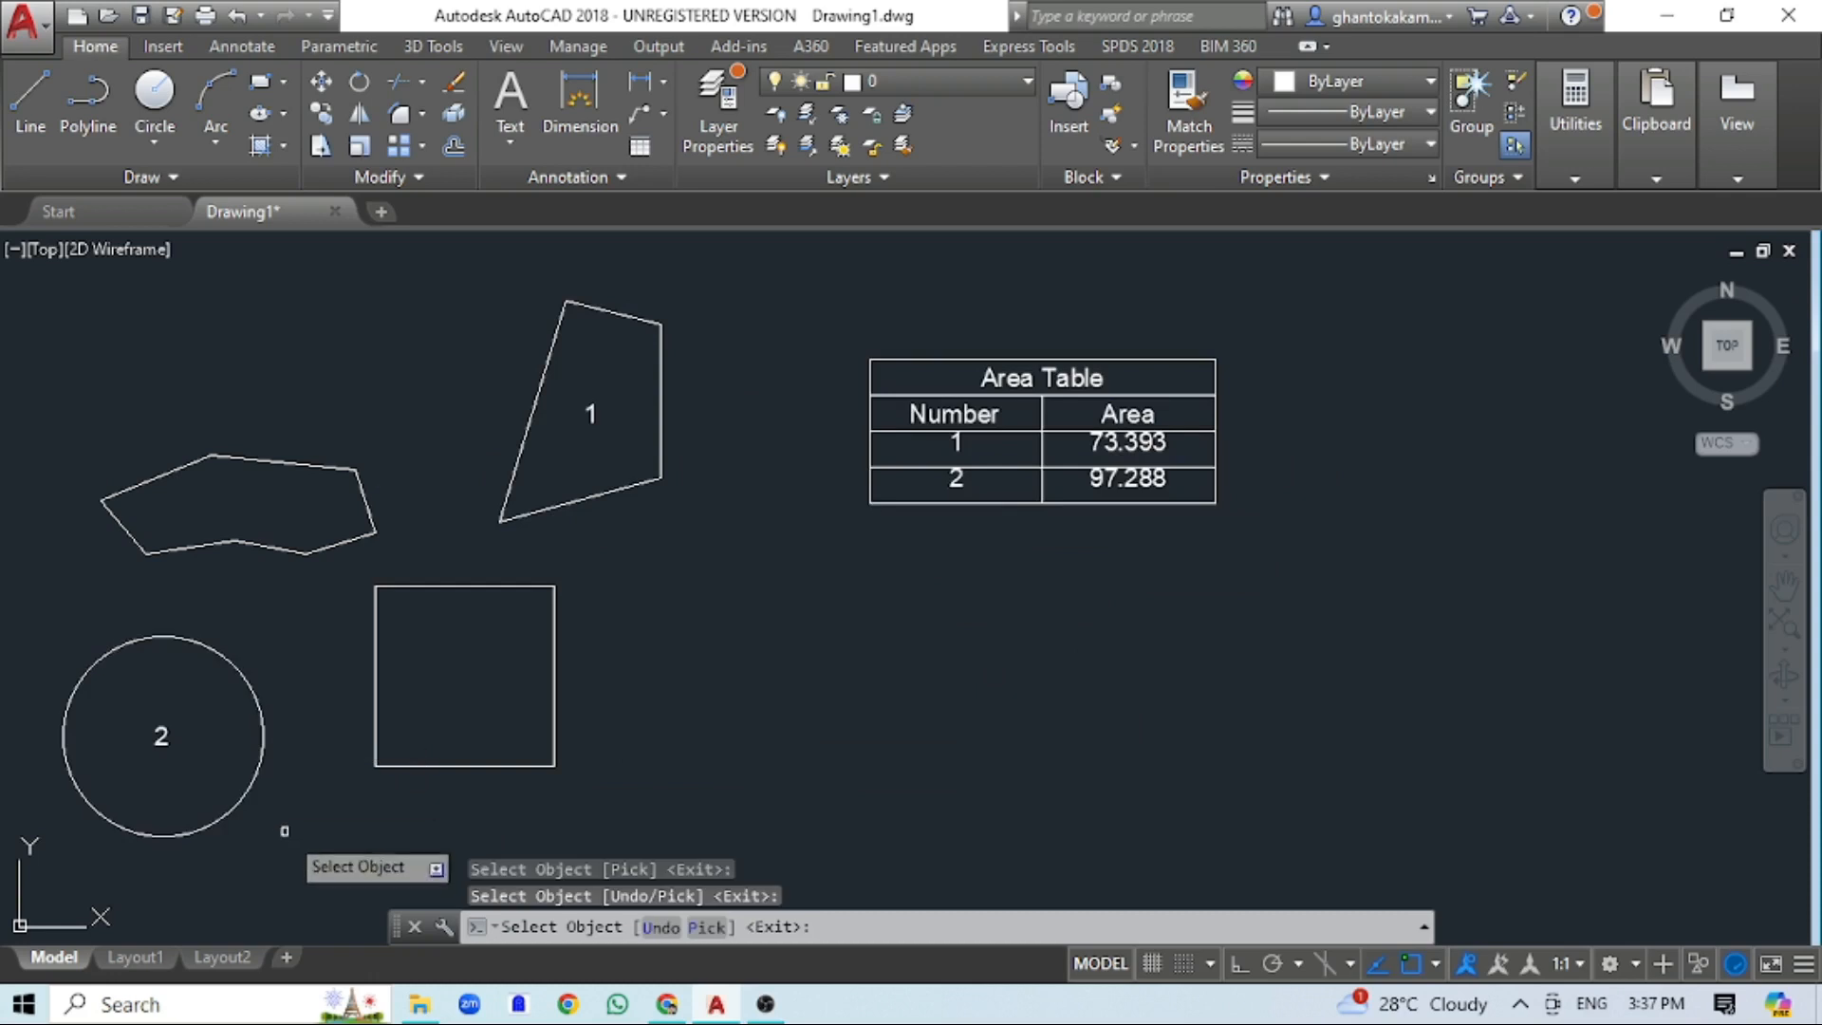
click(481, 599)
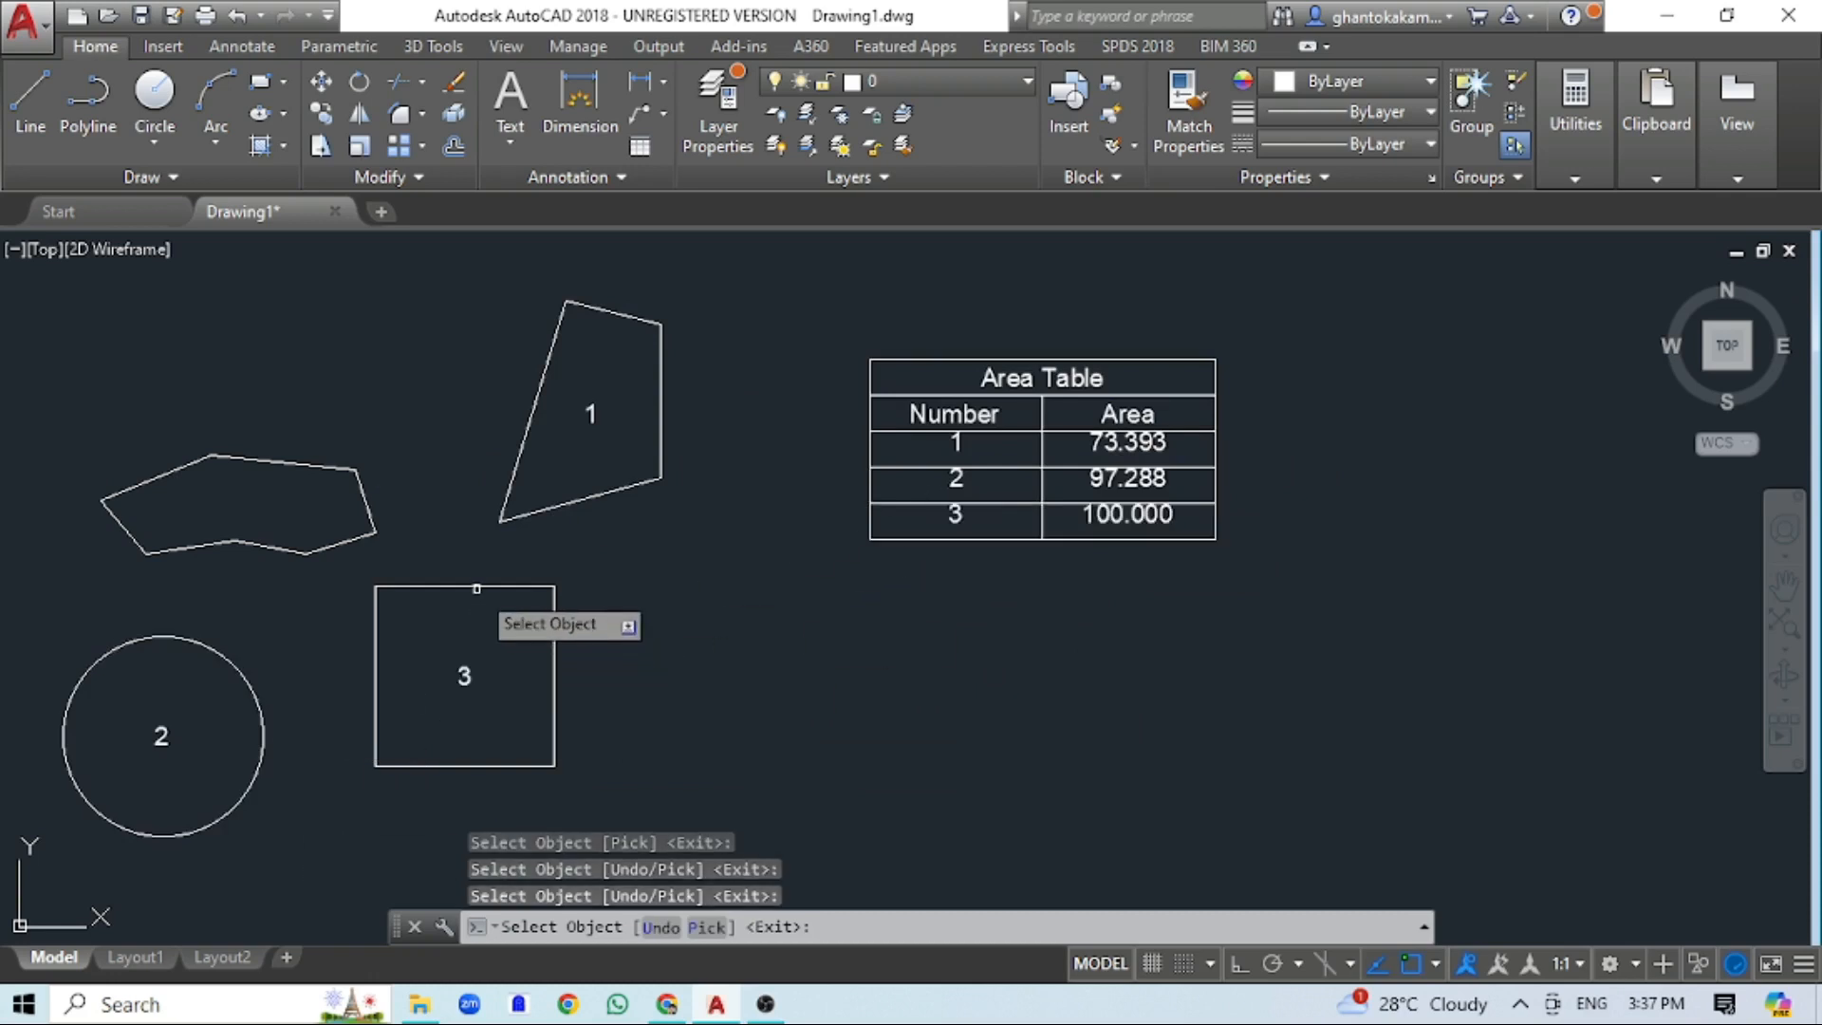
click(285, 543)
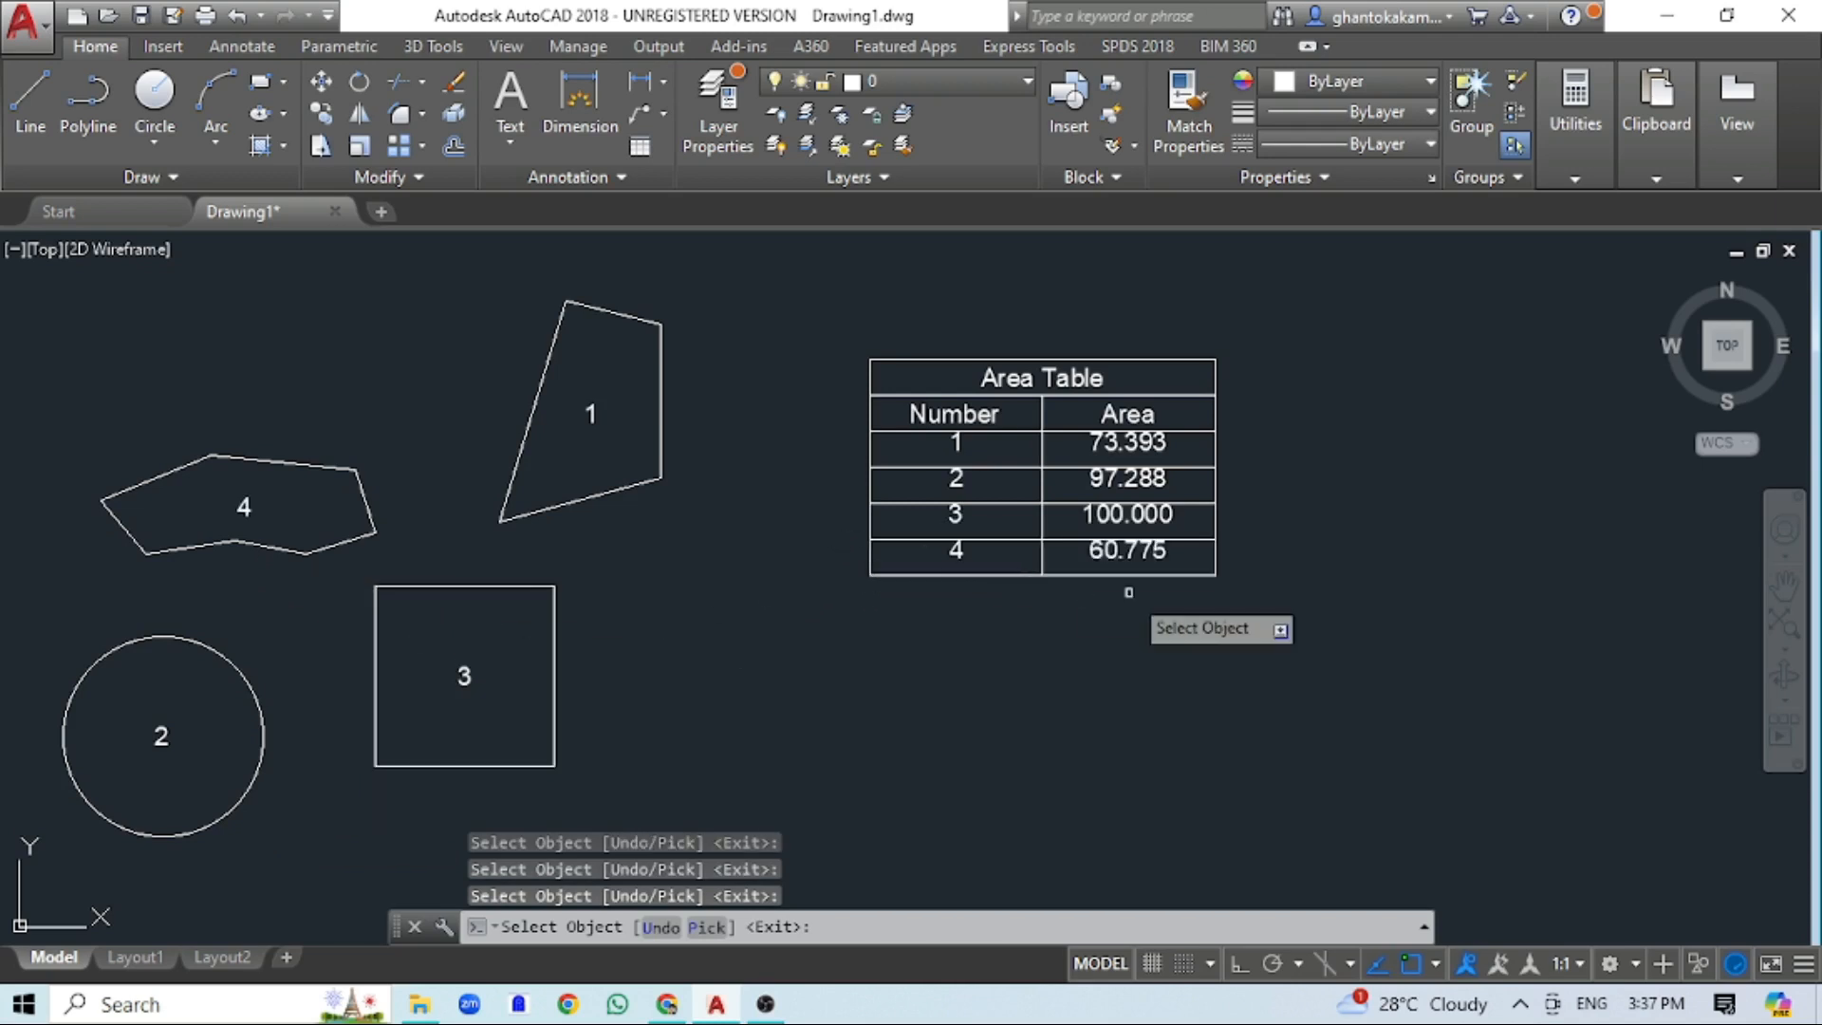
key(Return)
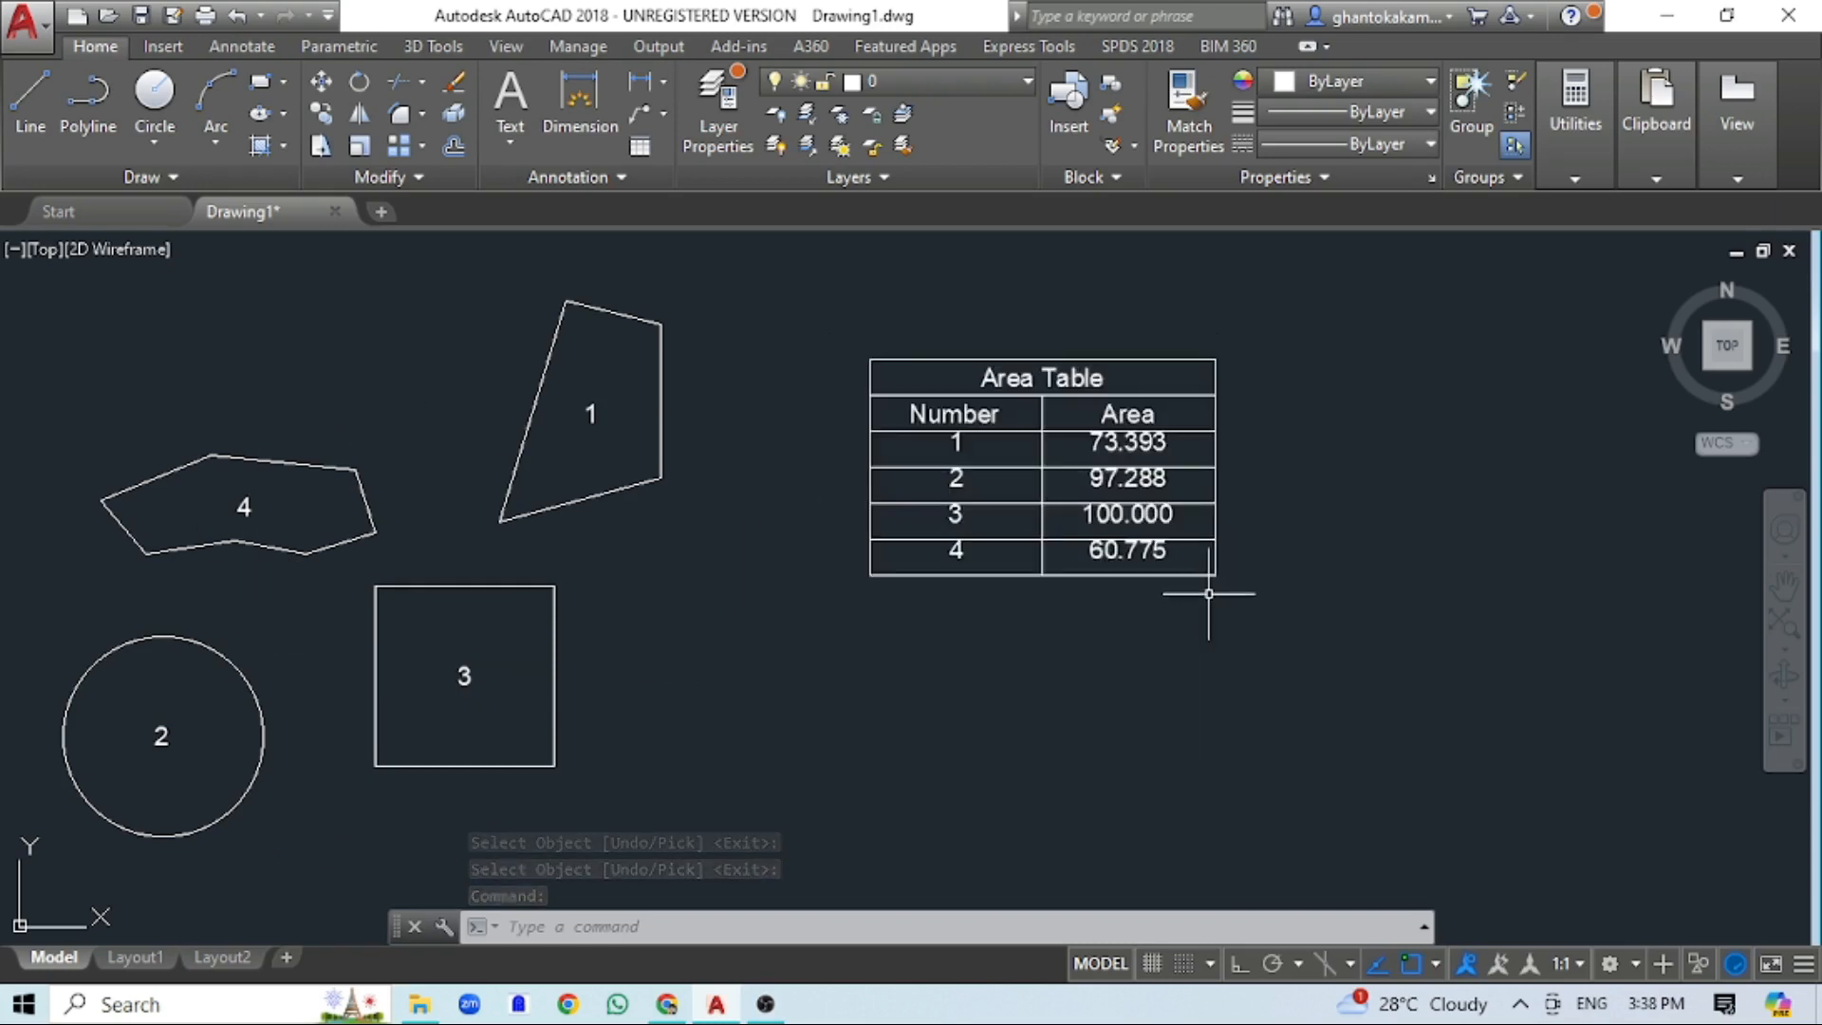
- Examine the area table's rows and compare them with the numbered shapes
scroll(968, 451, up, 2)
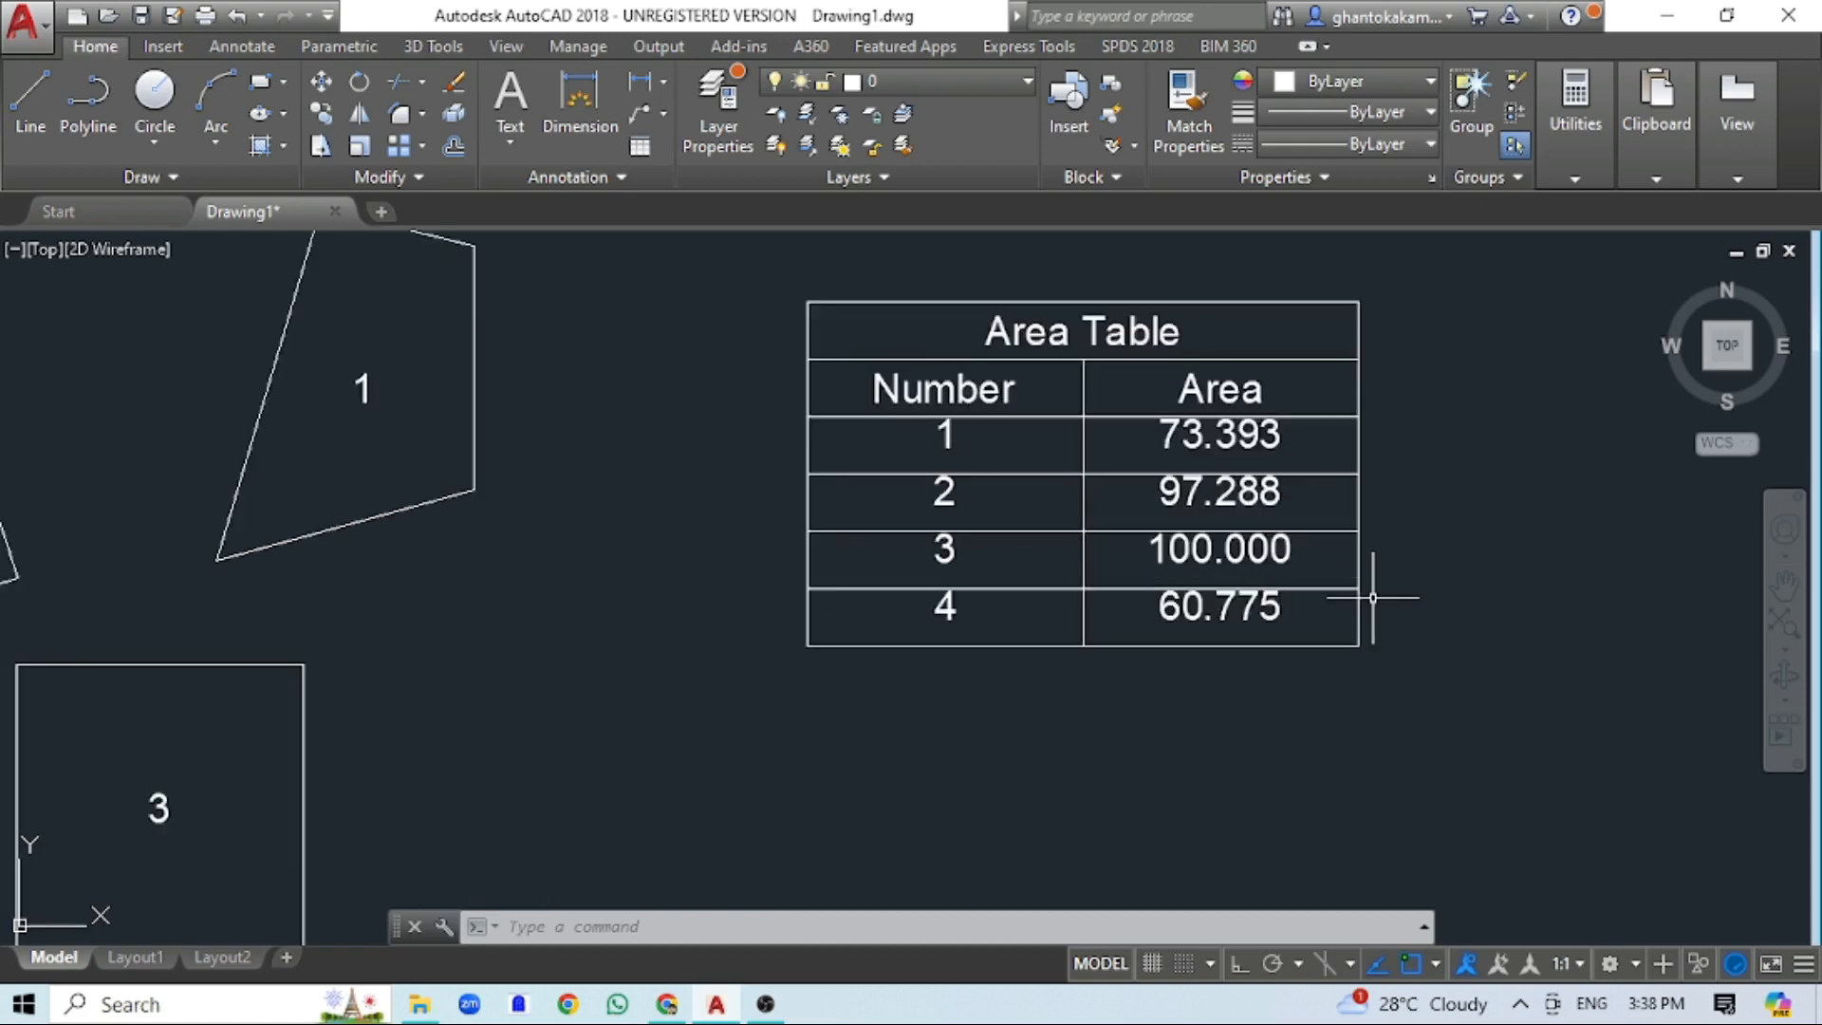
scroll(1378, 598, down, 2)
scroll(1180, 618, up, 2)
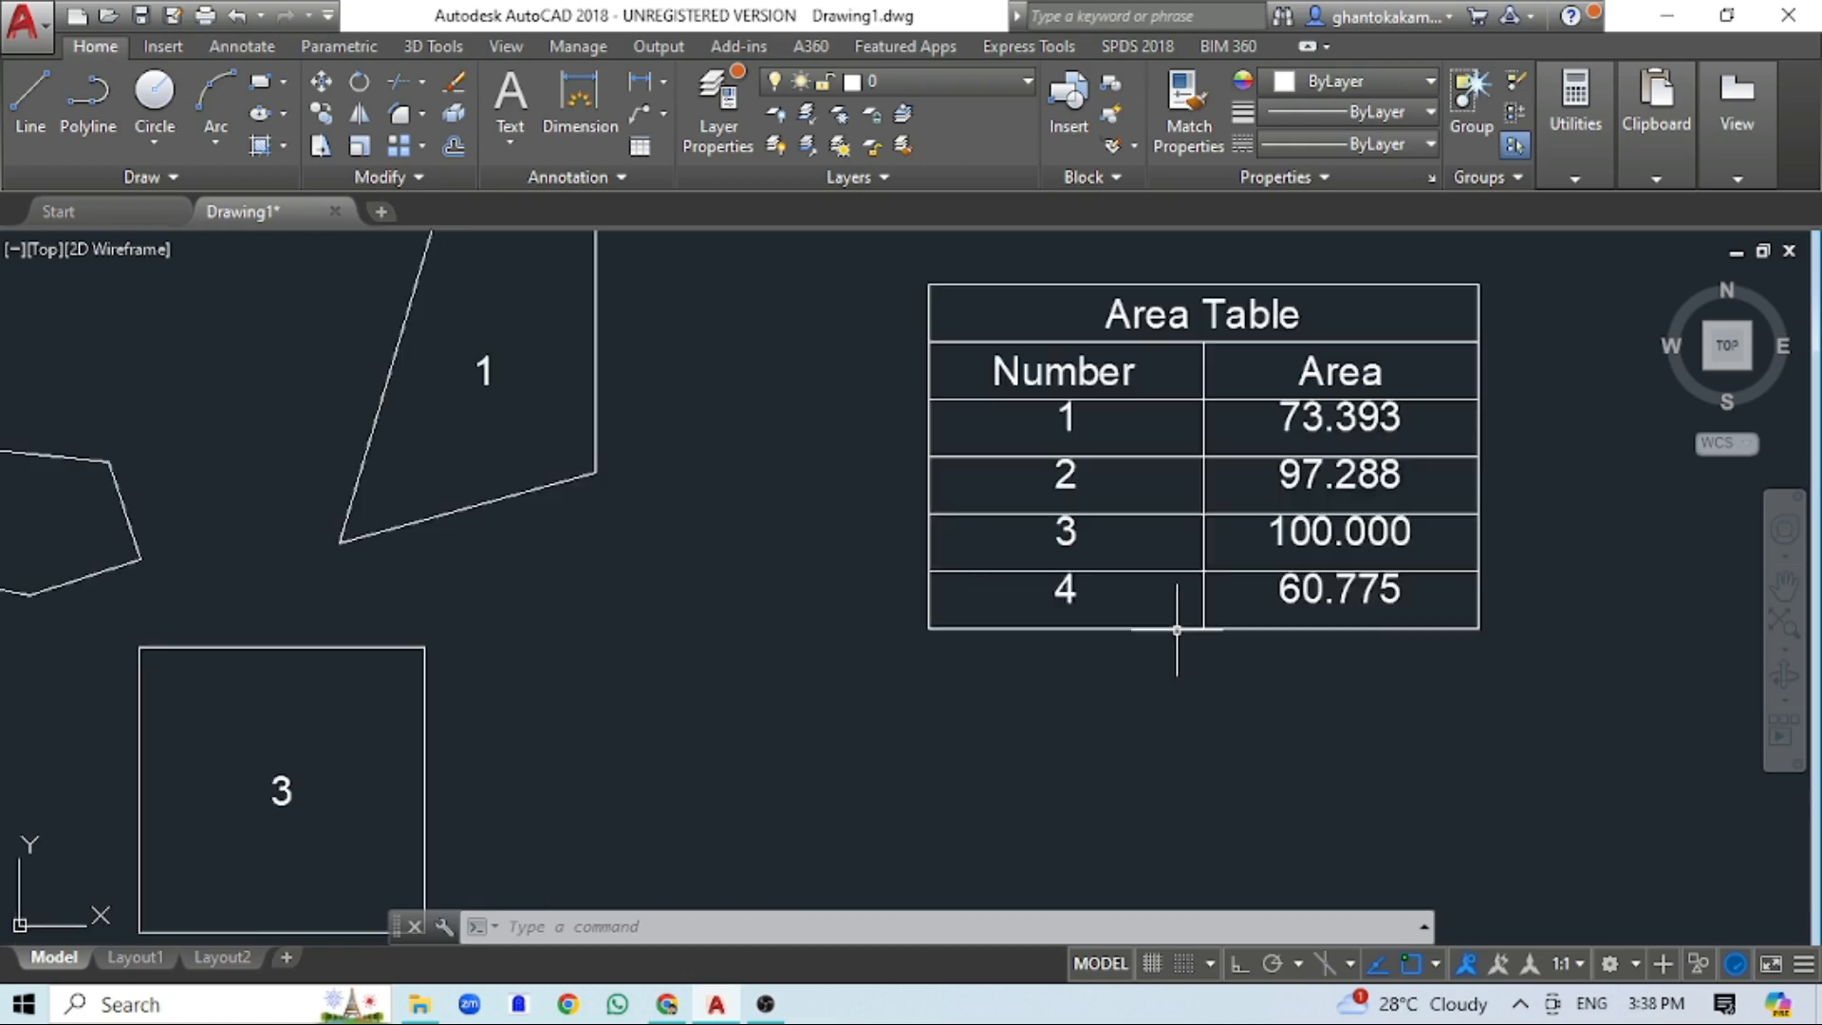
click(1269, 624)
key(Escape)
scroll(992, 636, down, 2)
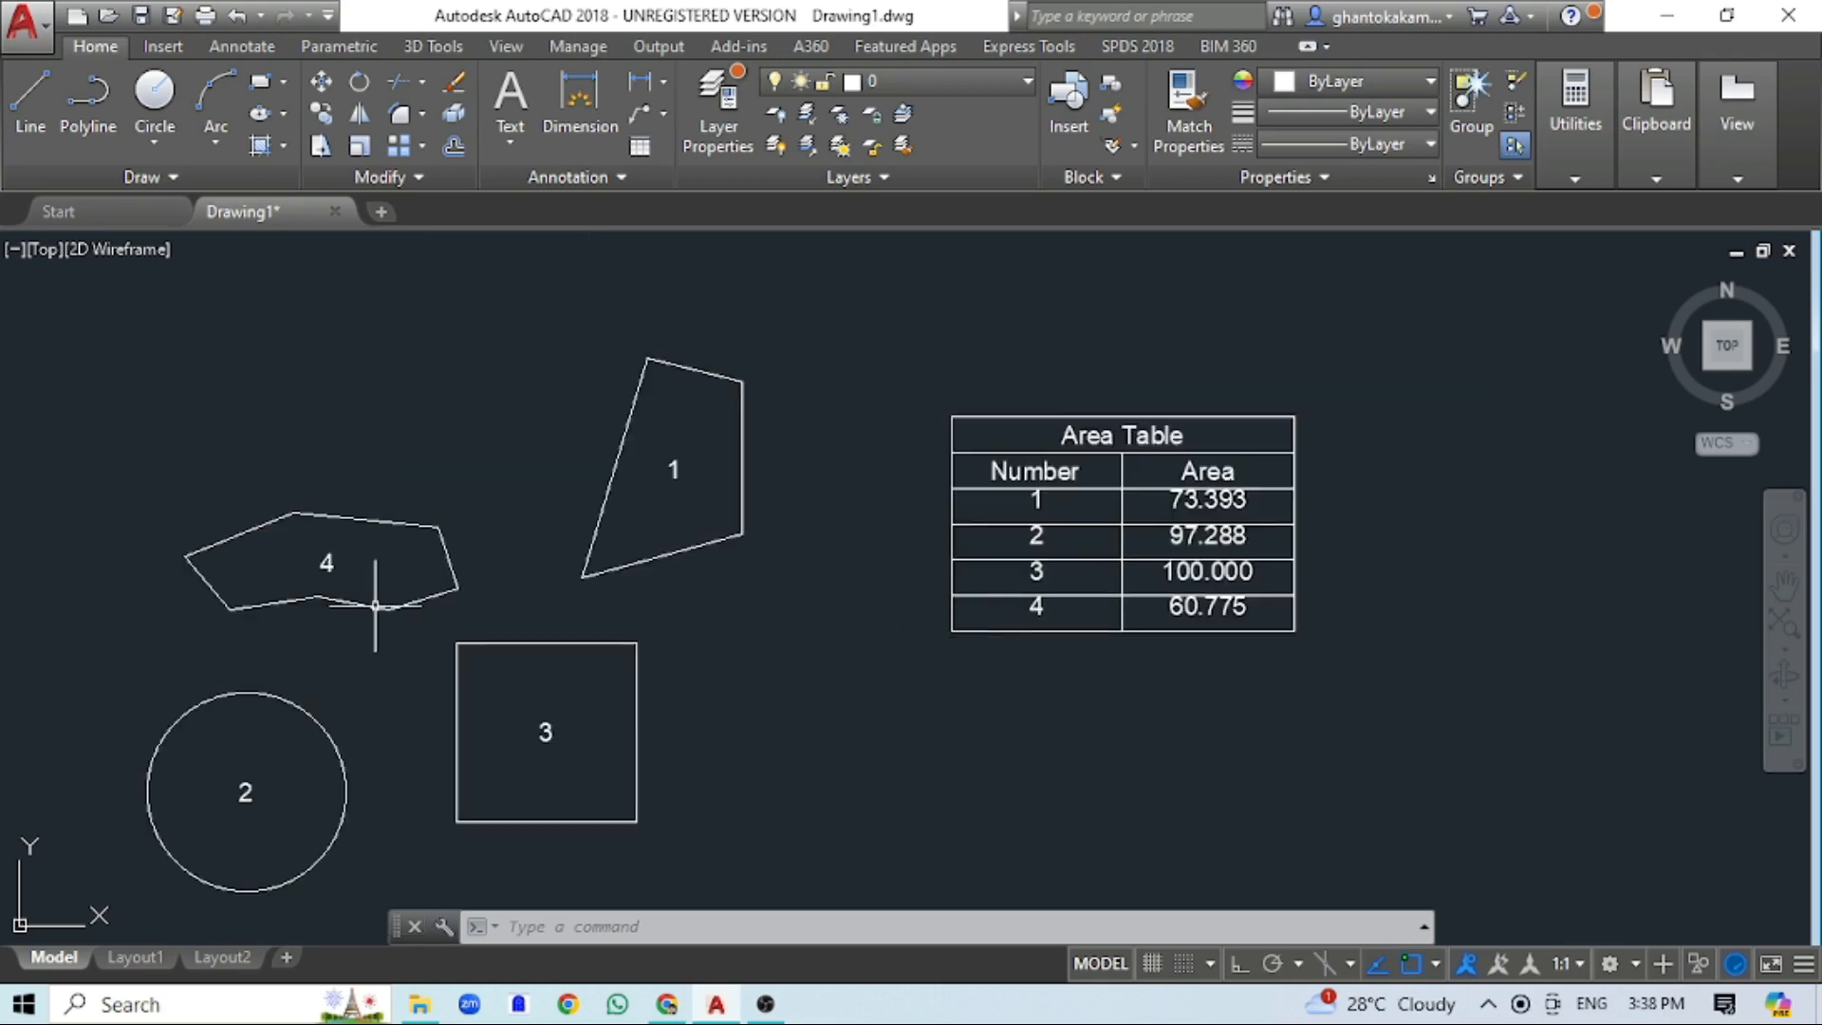
scroll(379, 537, up, 2)
scroll(380, 537, down, 2)
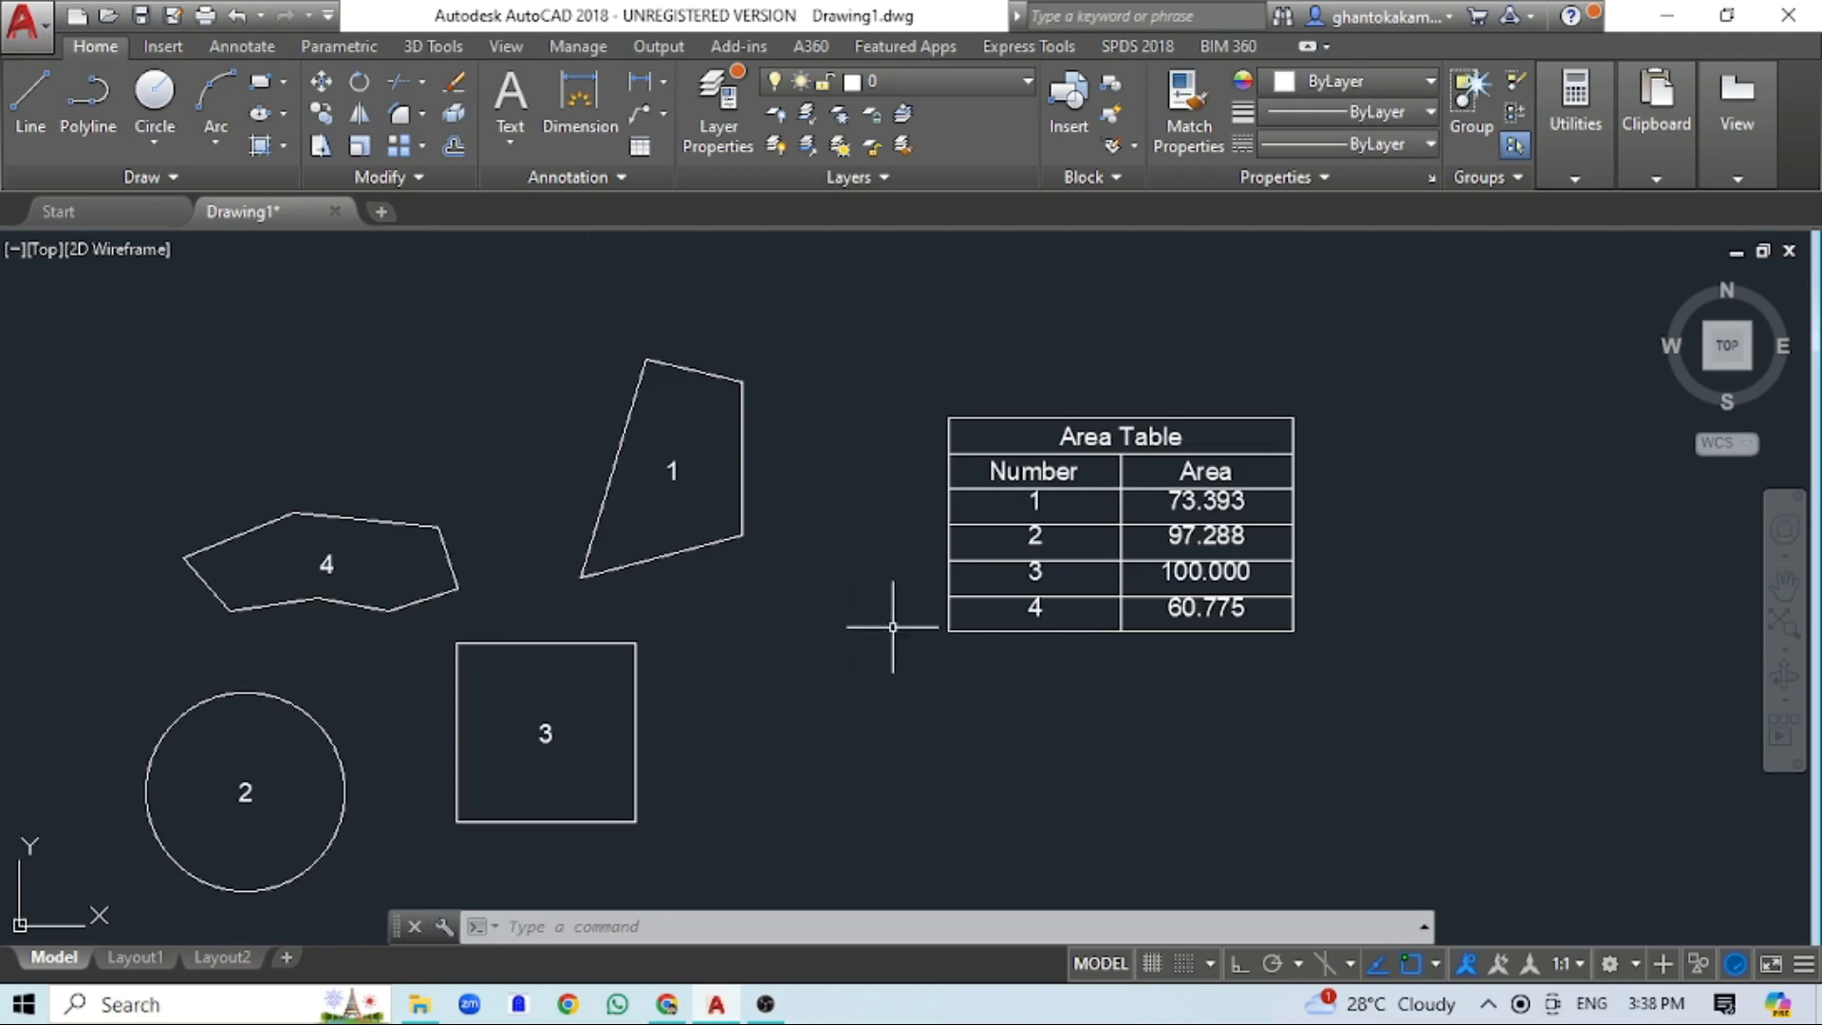
- Stretch the topmost vertex of shape 4 straight upward and regenerate the drawing to update its area in the table
click(401, 523)
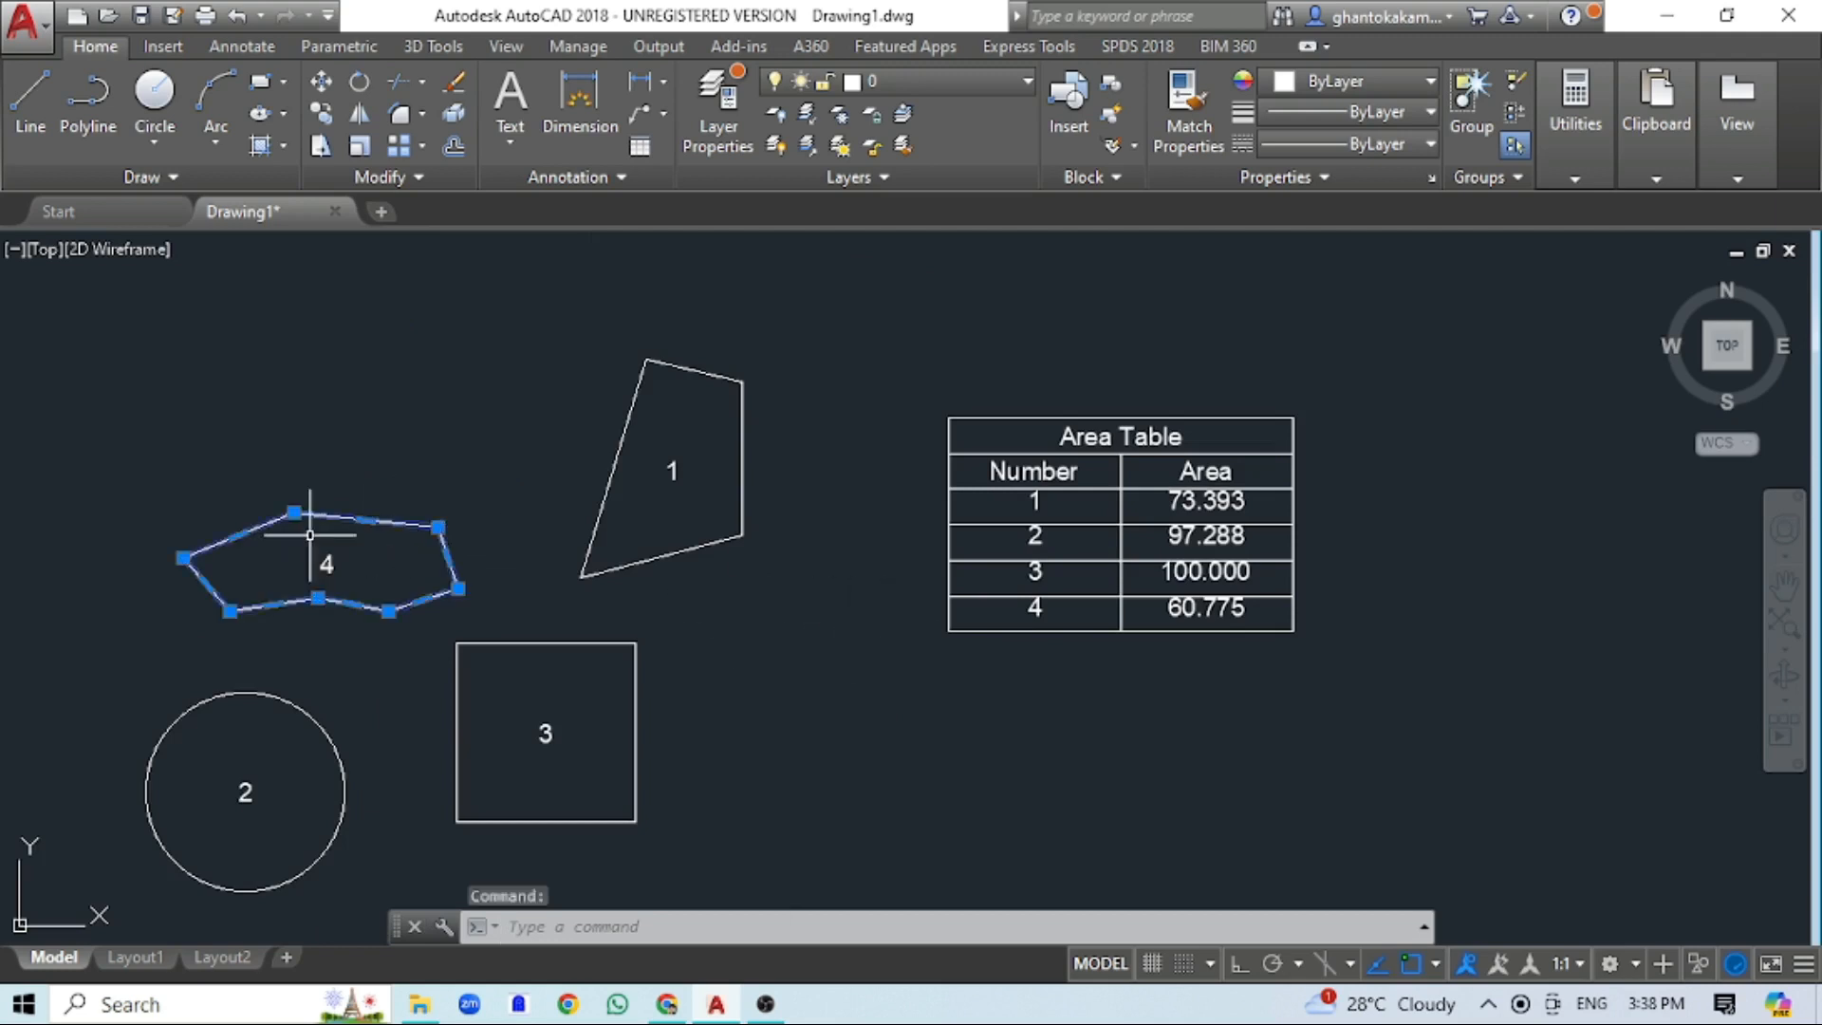
click(292, 514)
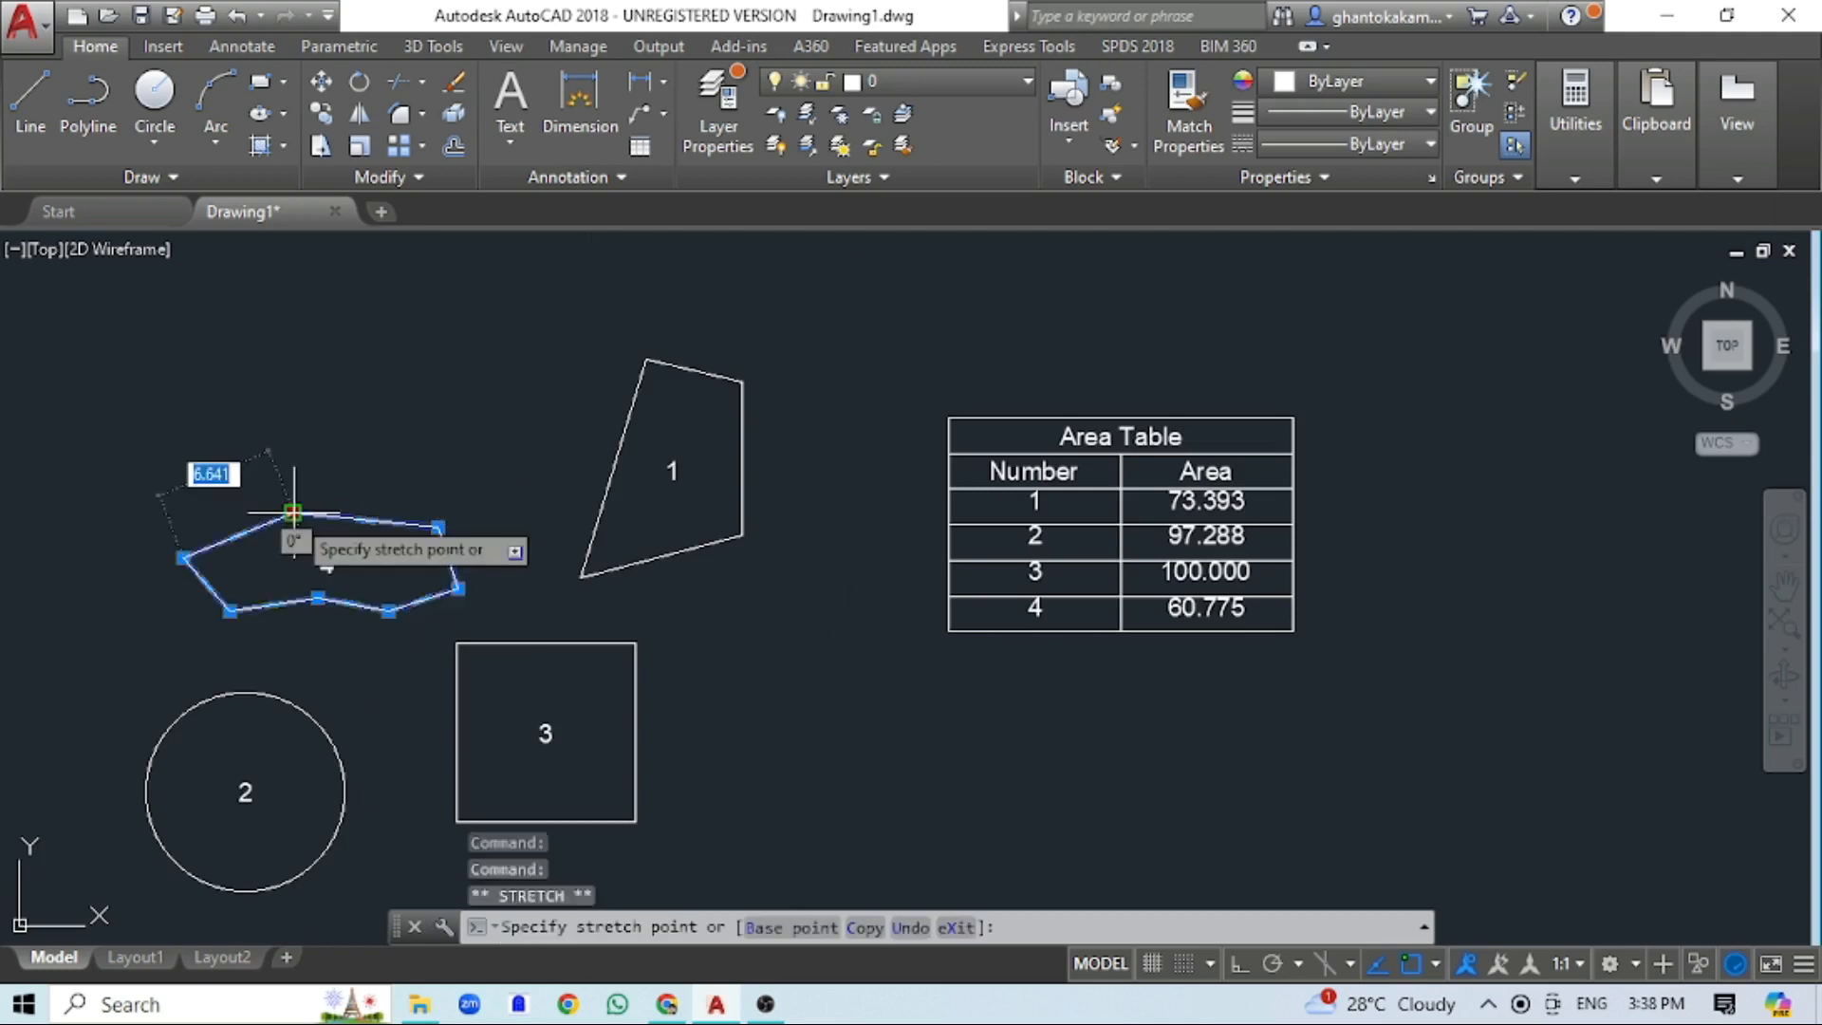
click(293, 426)
mouse_move(294, 427)
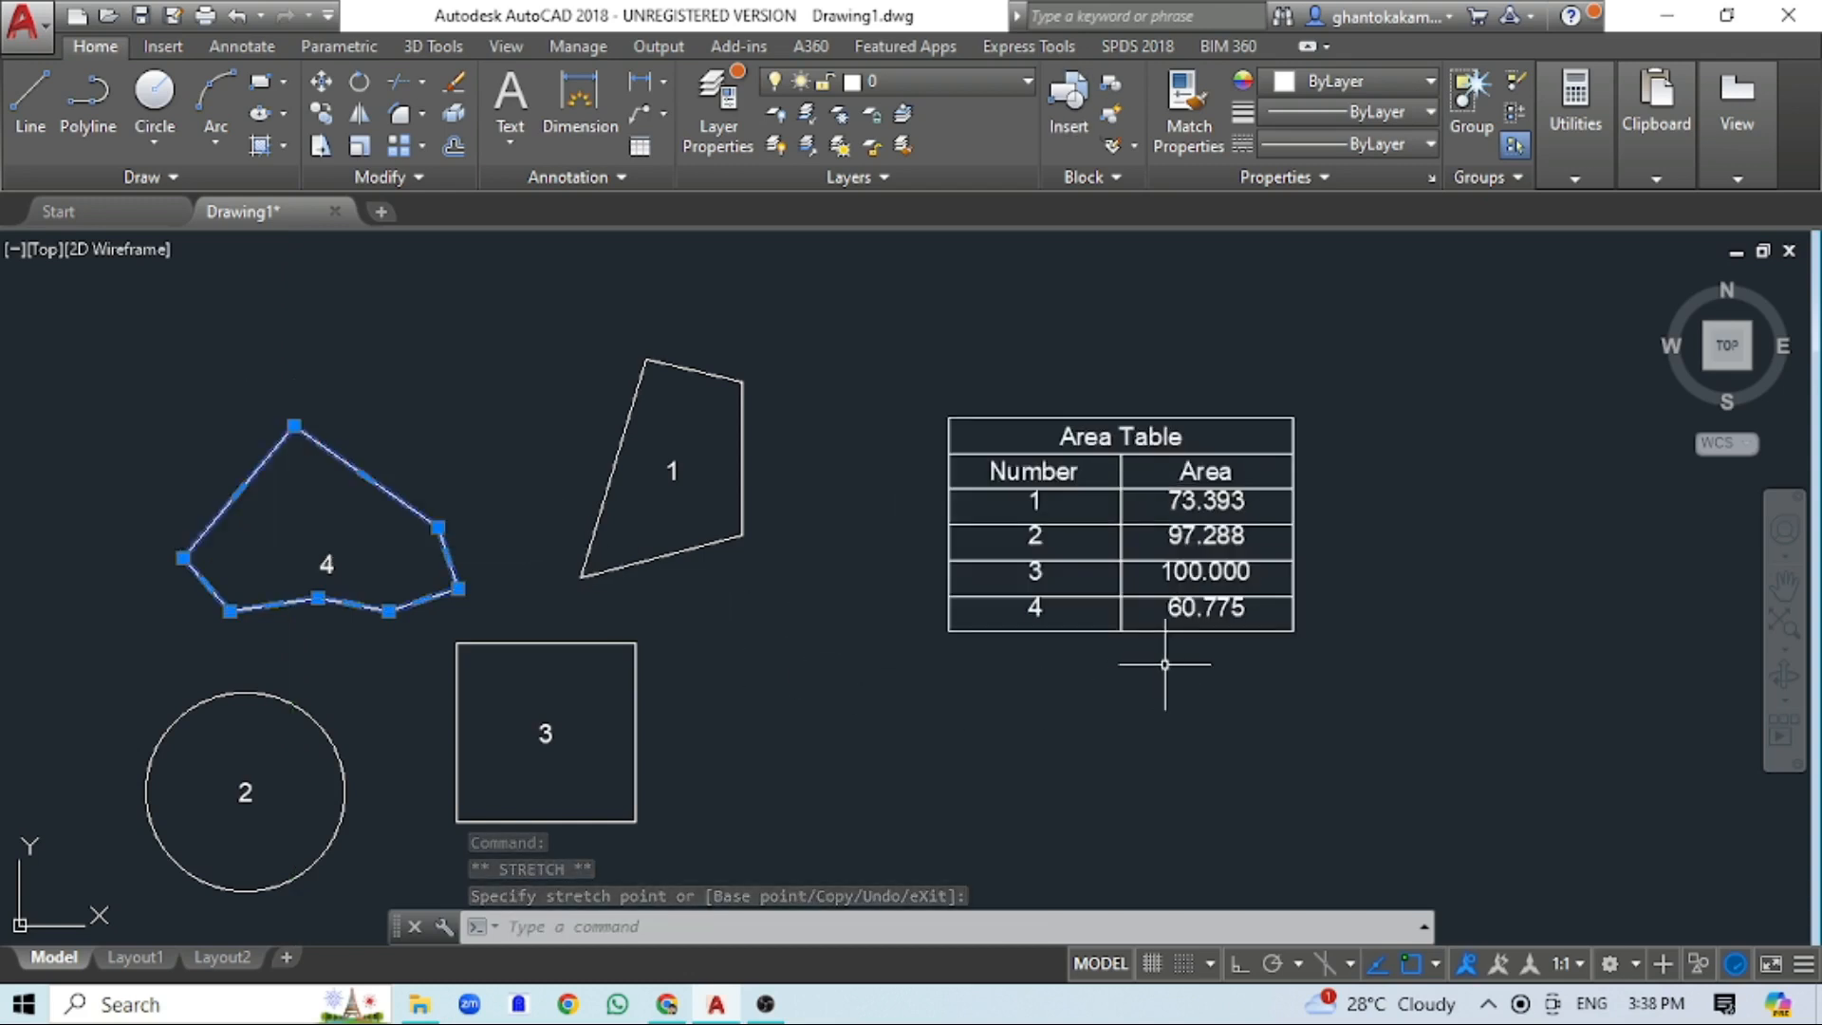
key(Escape)
text(RE)
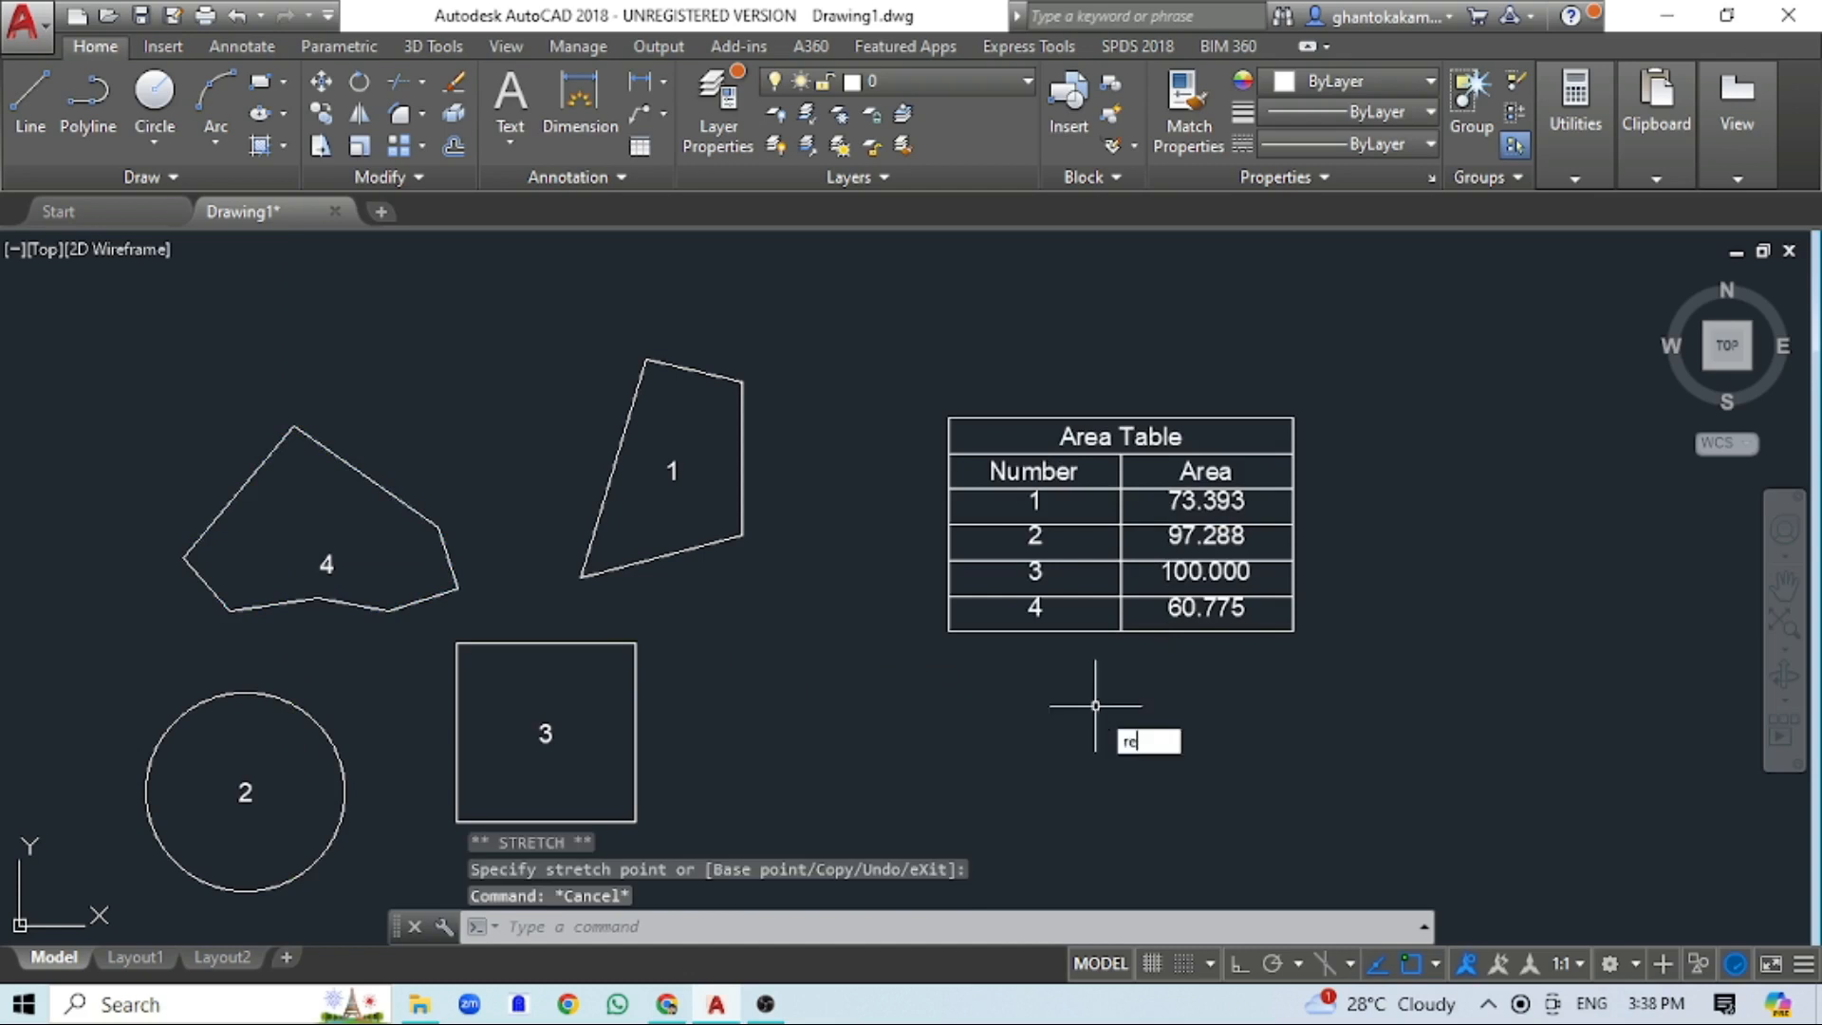
key(Return)
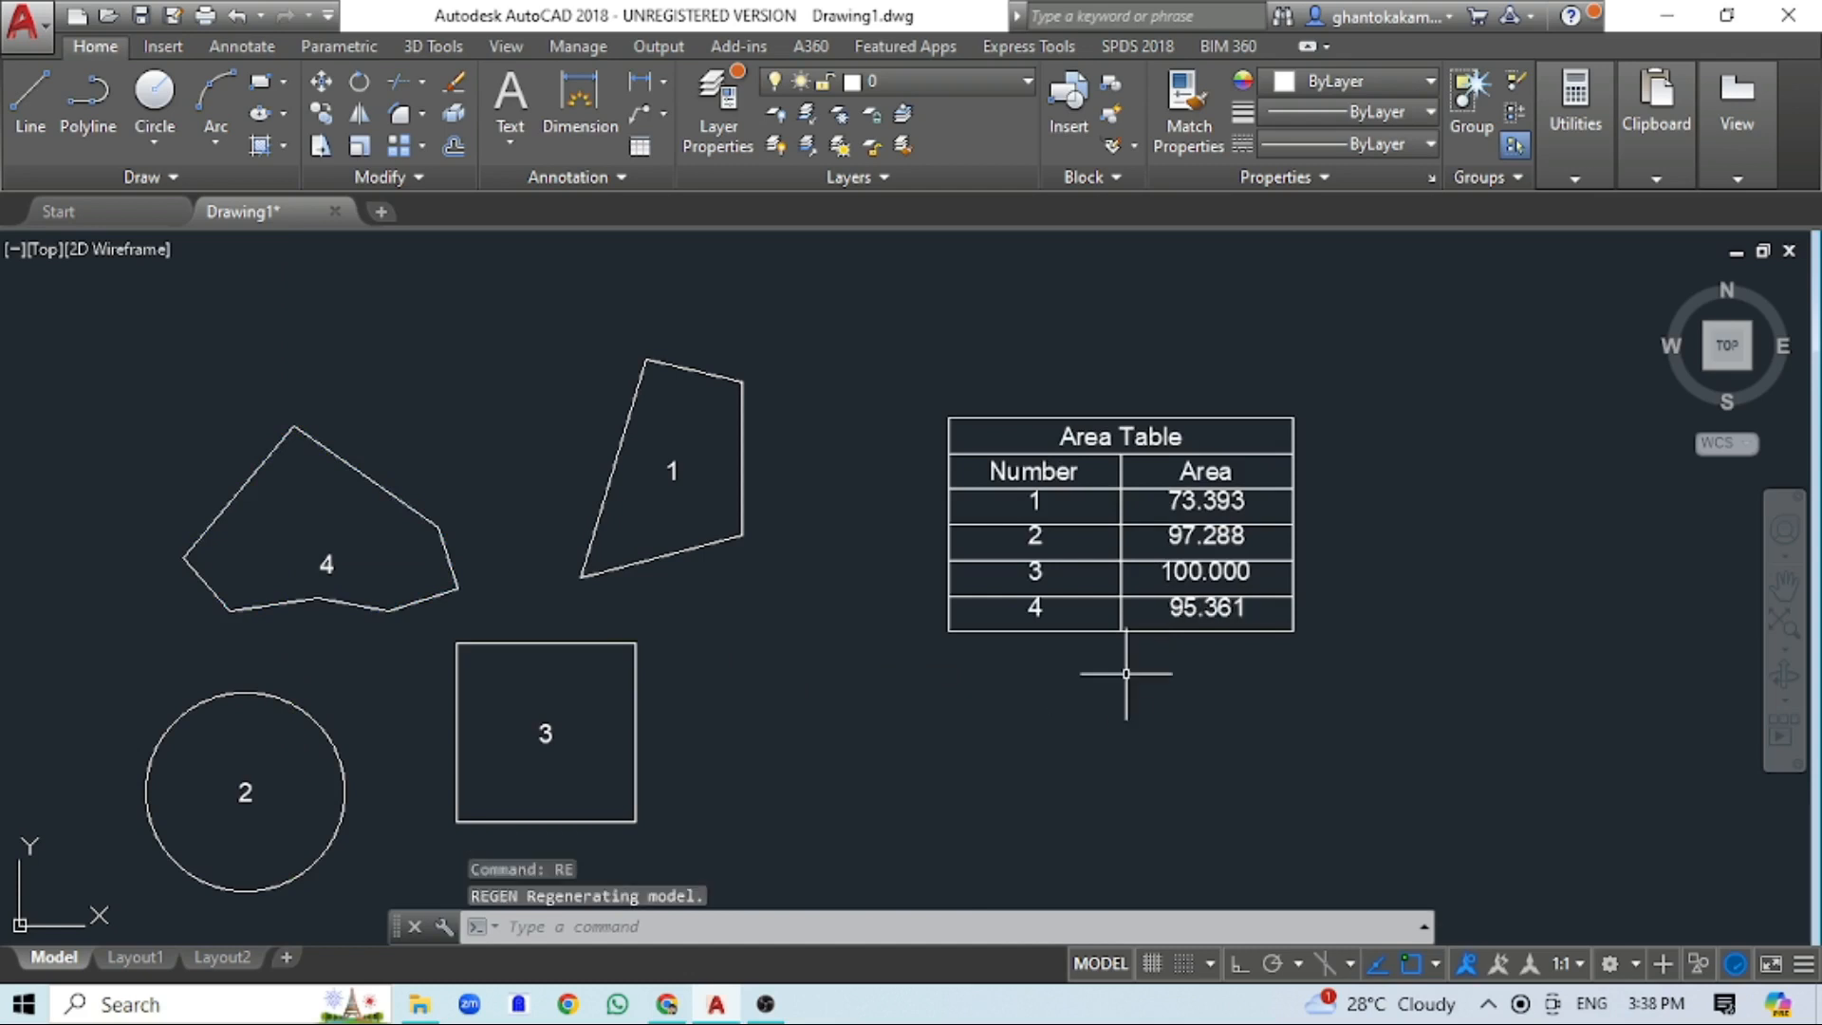
scroll(1180, 623, up, 4)
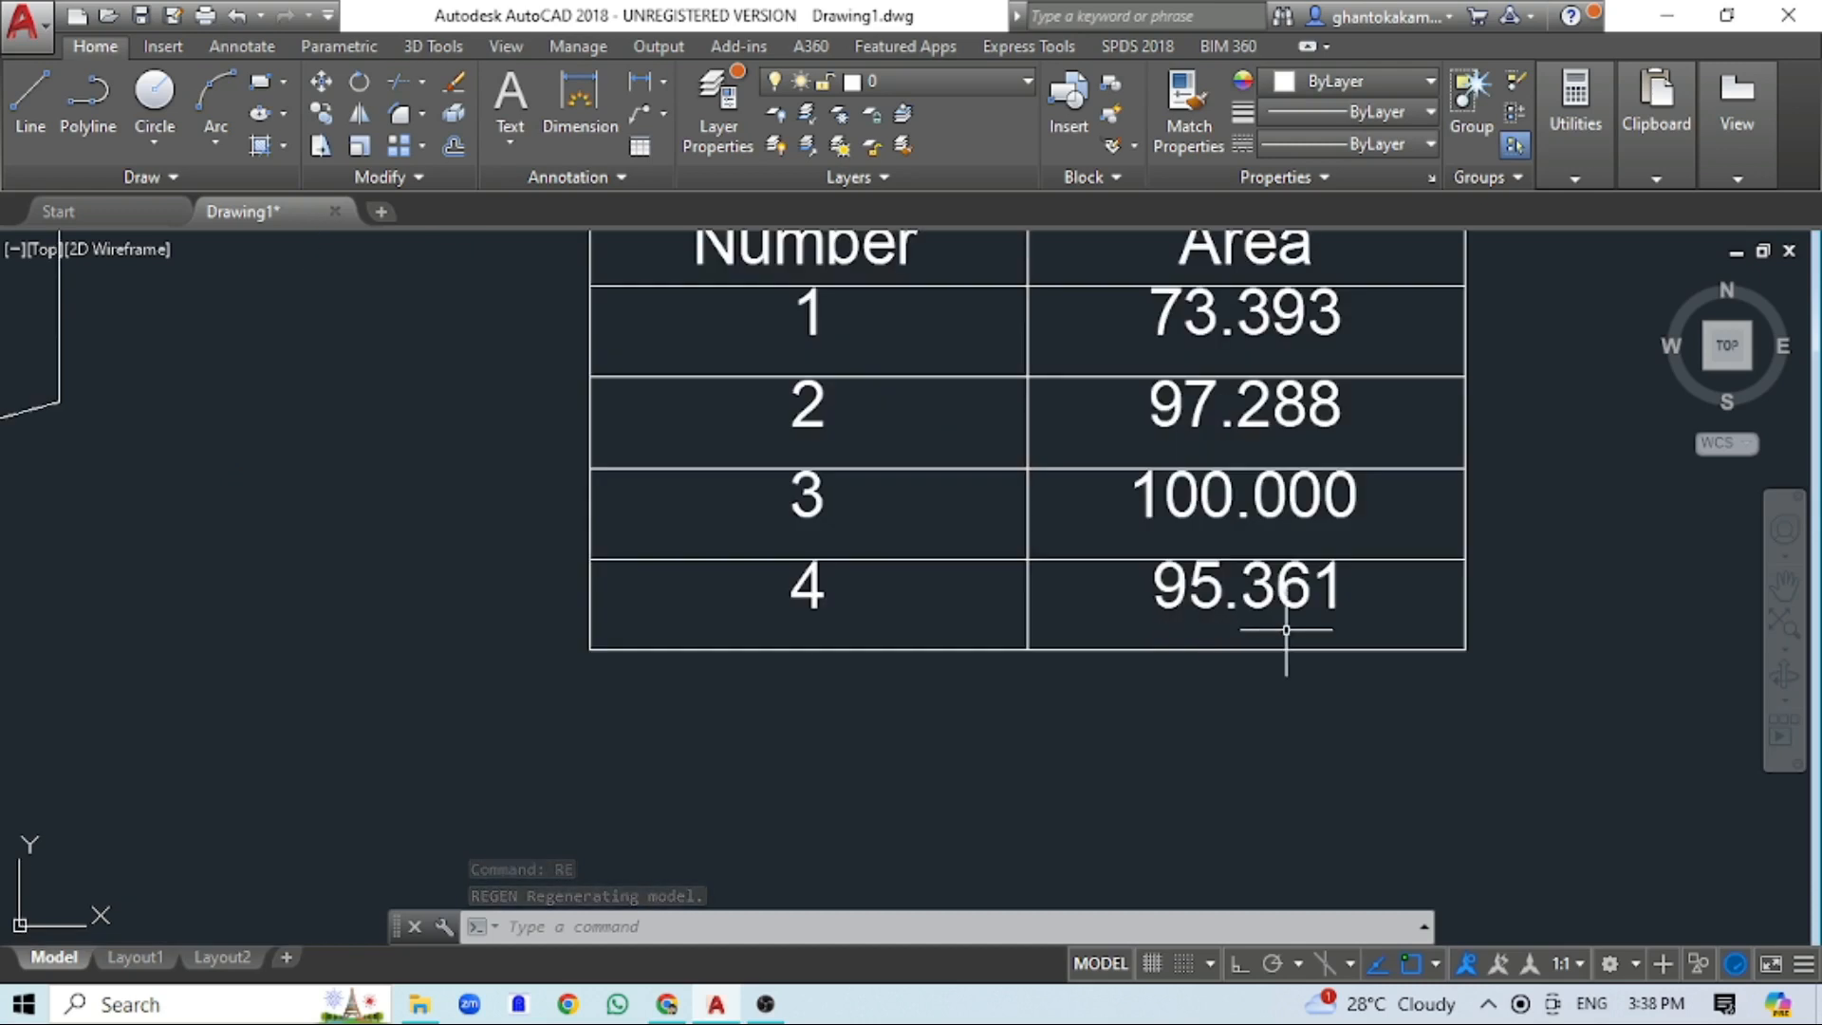
scroll(1038, 648, down, 2)
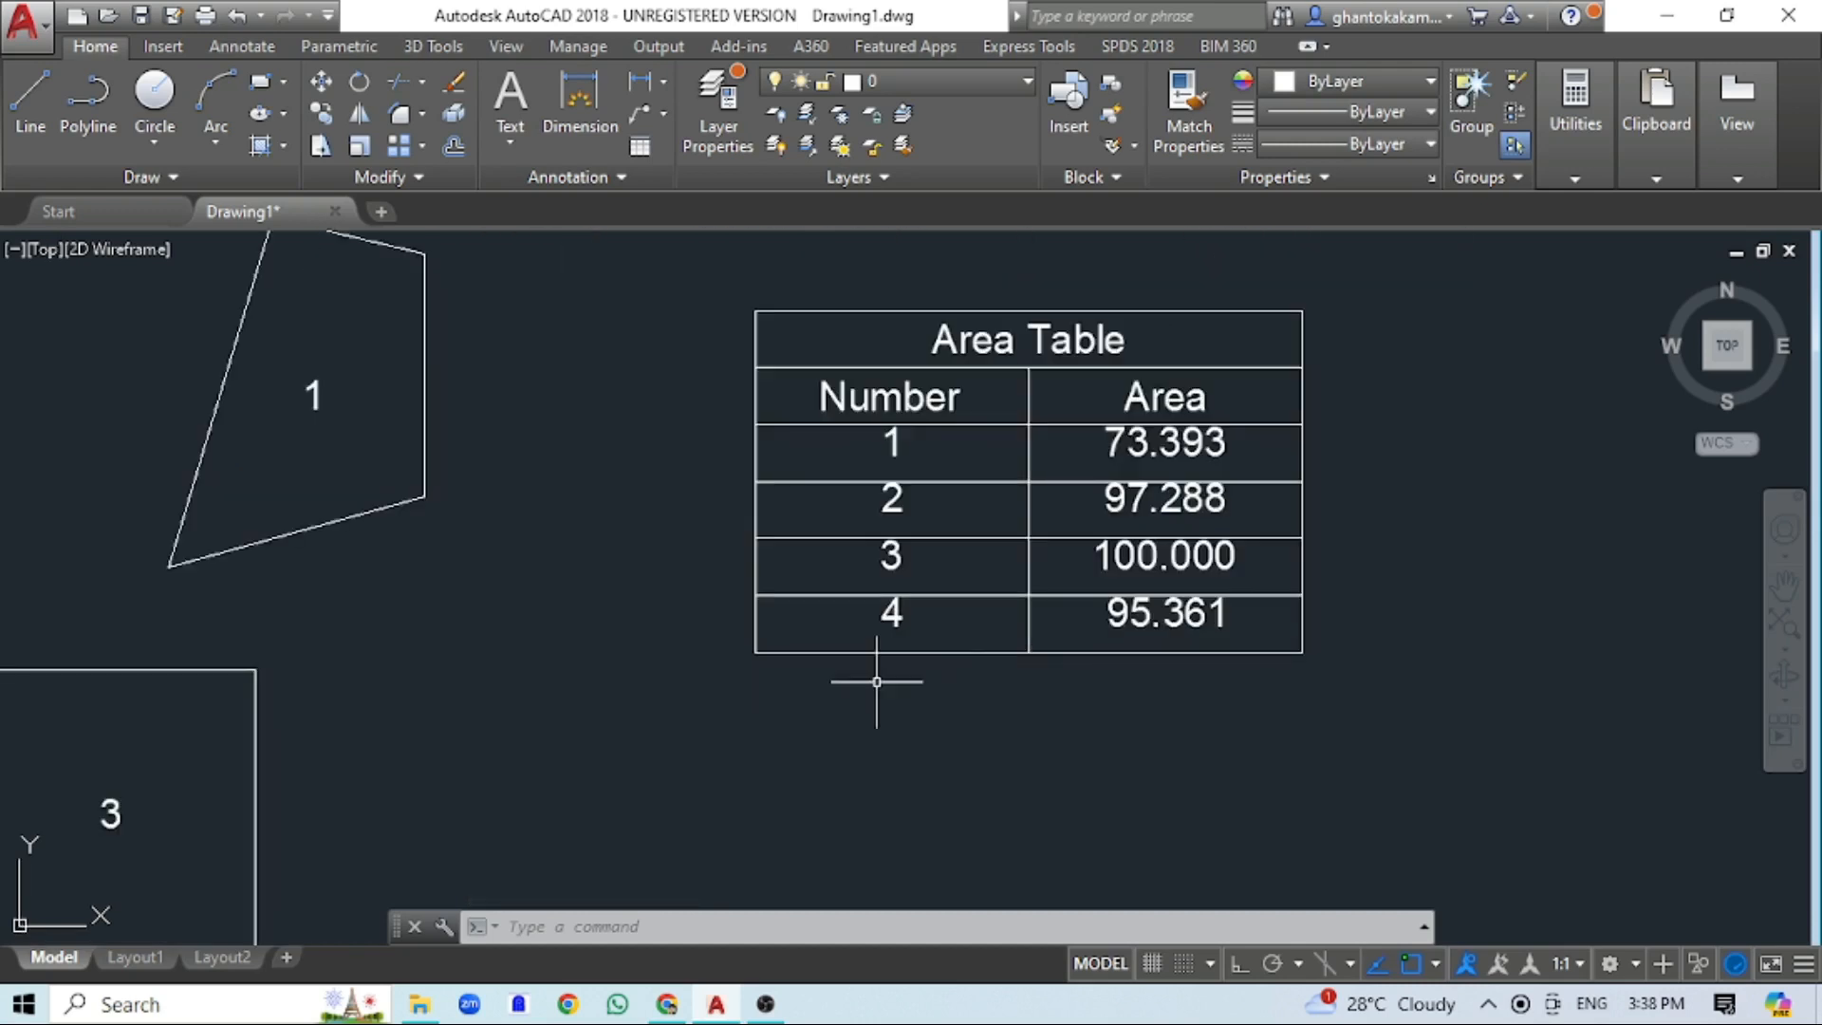
- Stretch the lower-right vertex of shape 1 downward and slightly left, and regenerate the drawing to update the area table
middle_drag(877, 681, 1036, 685)
middle_drag(512, 532, 466, 638)
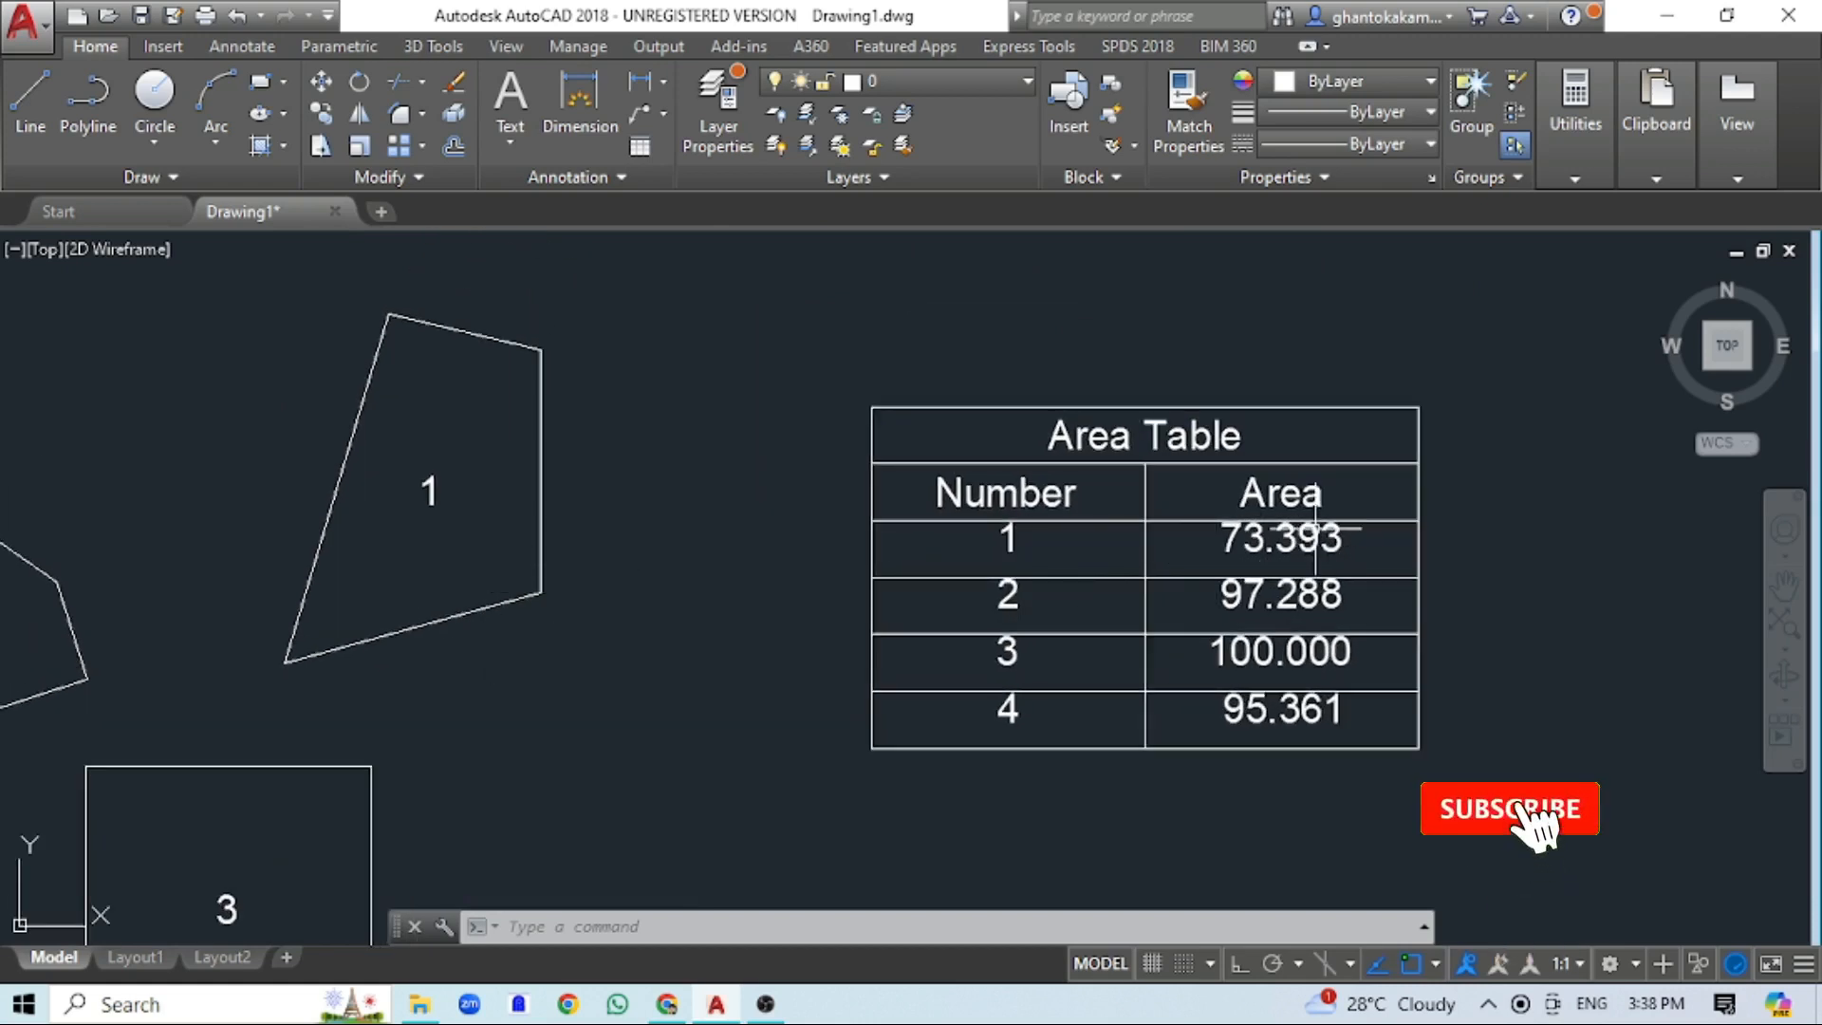
click(542, 538)
click(540, 593)
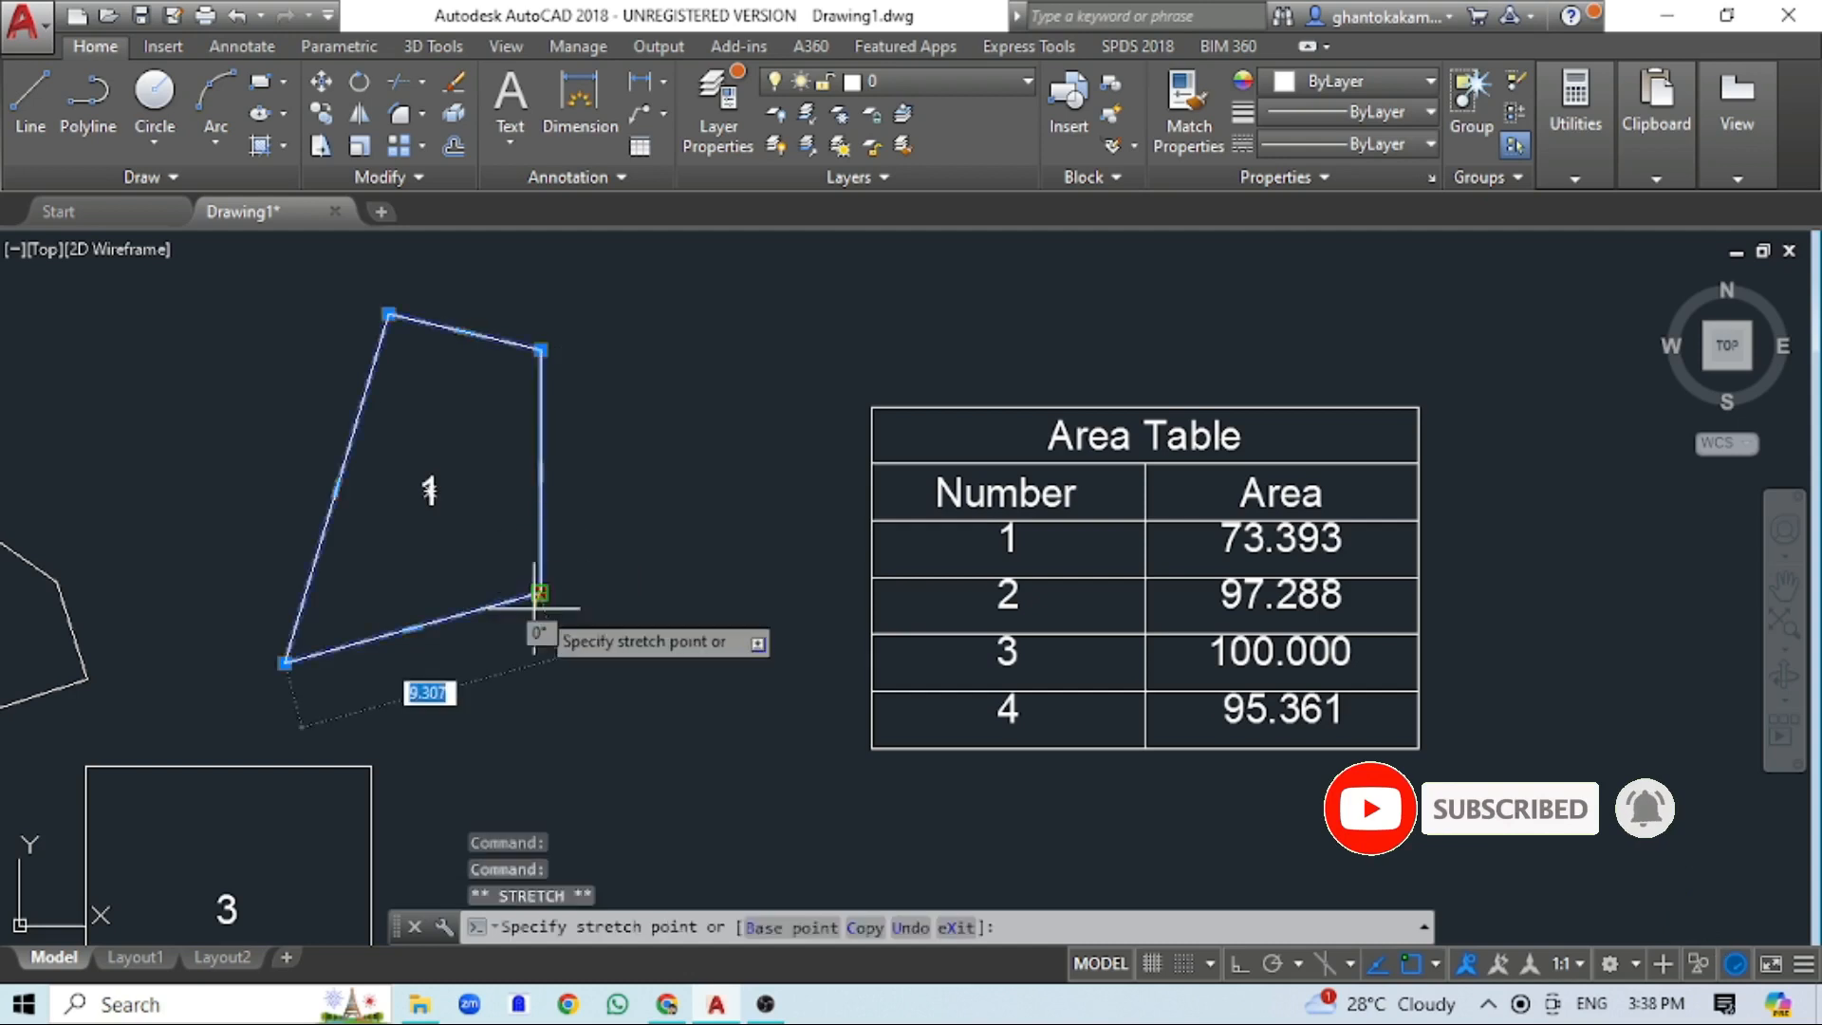
click(501, 682)
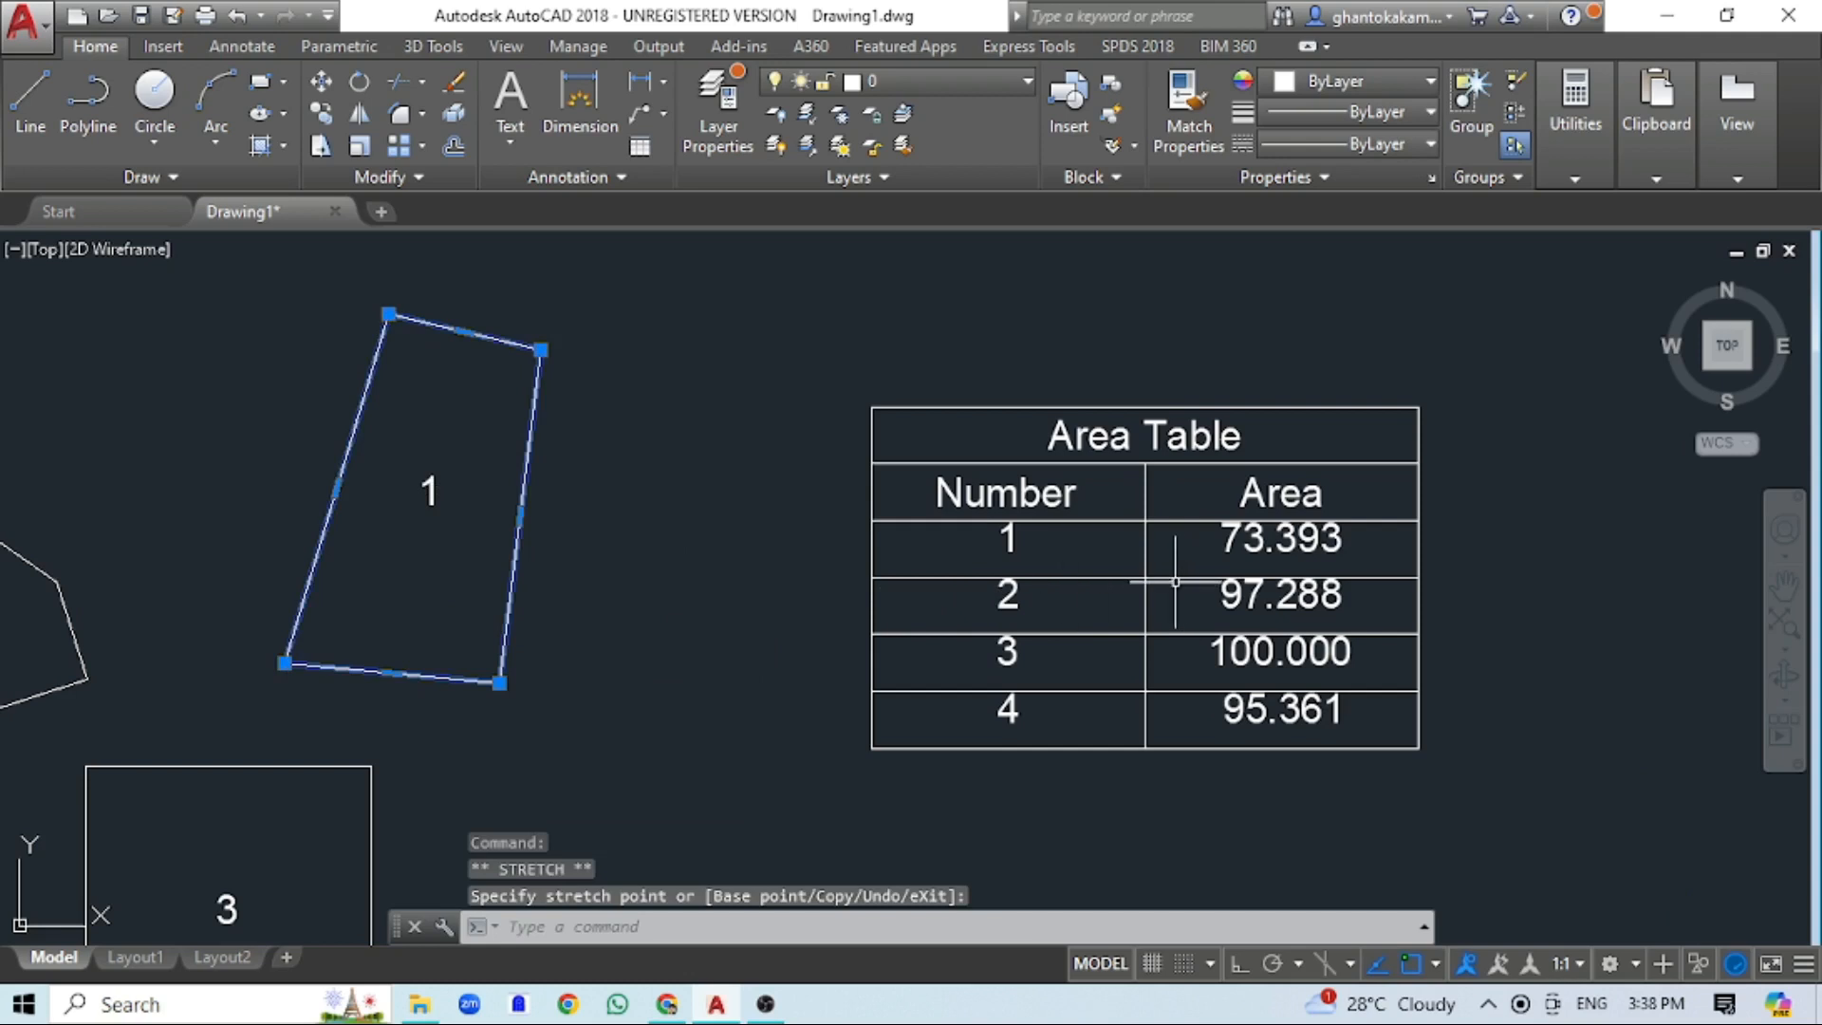
key(Escape)
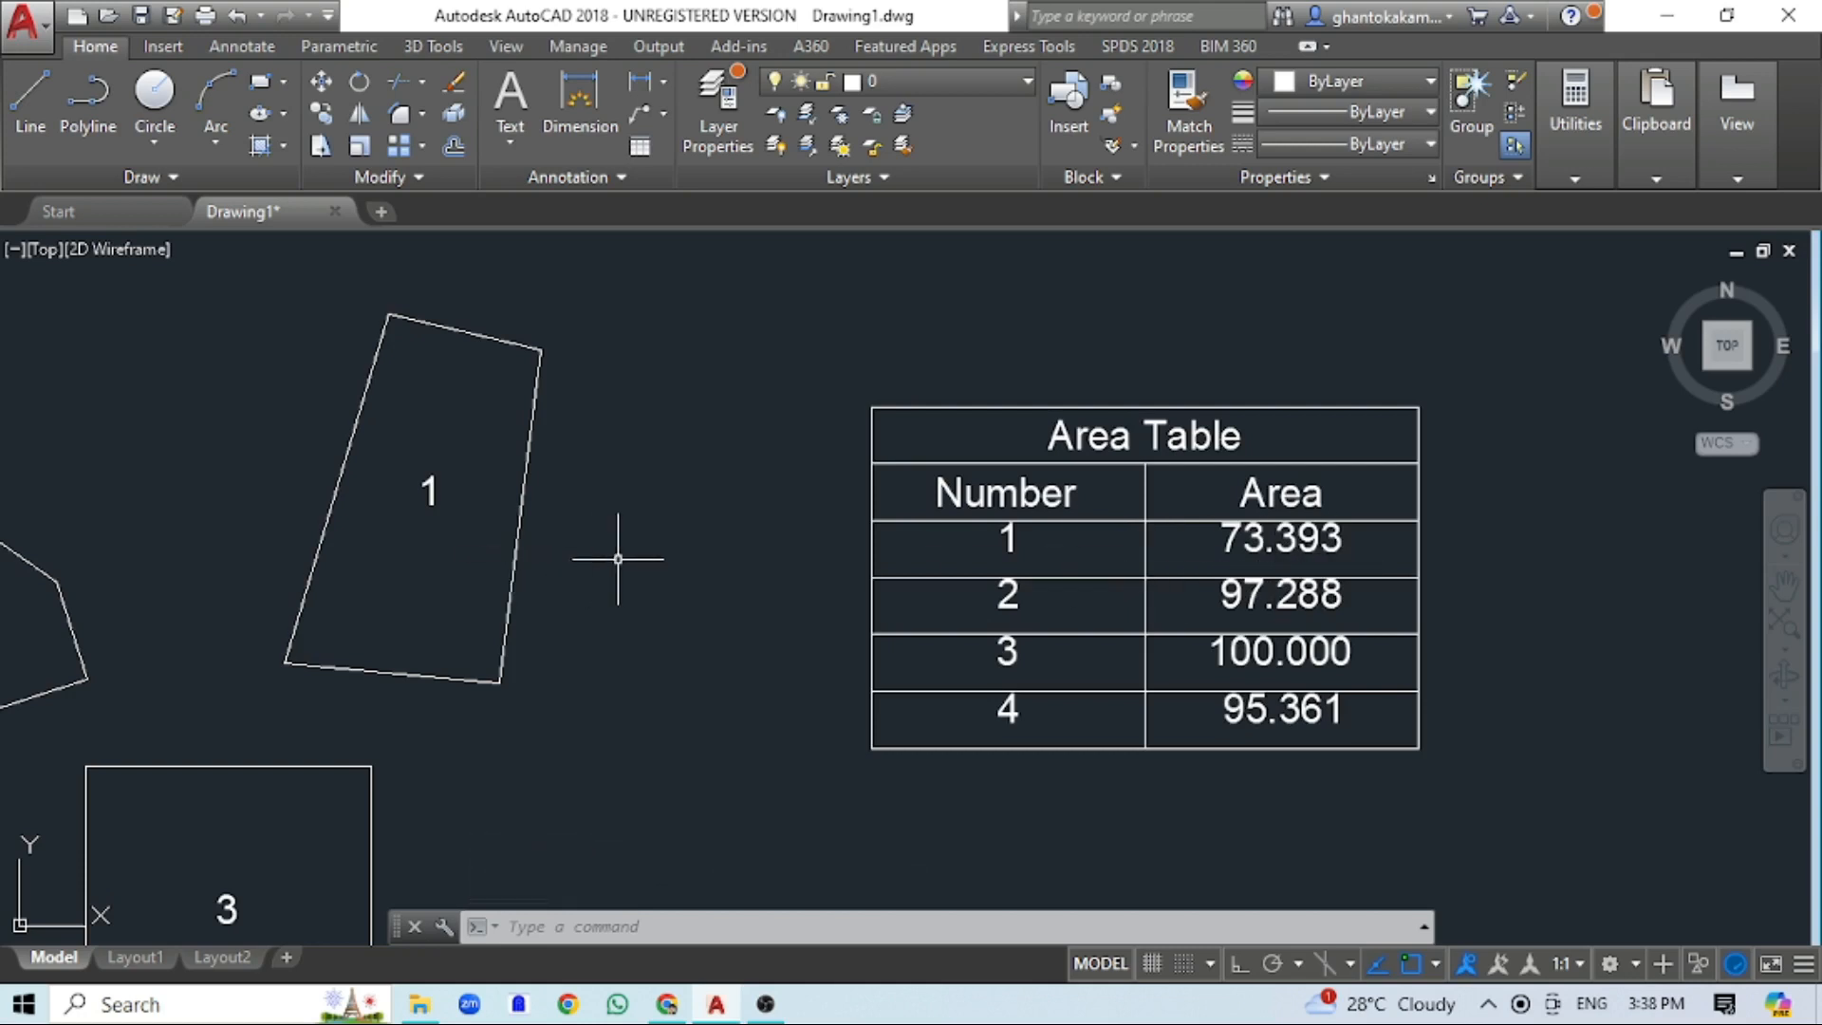
text(RE)
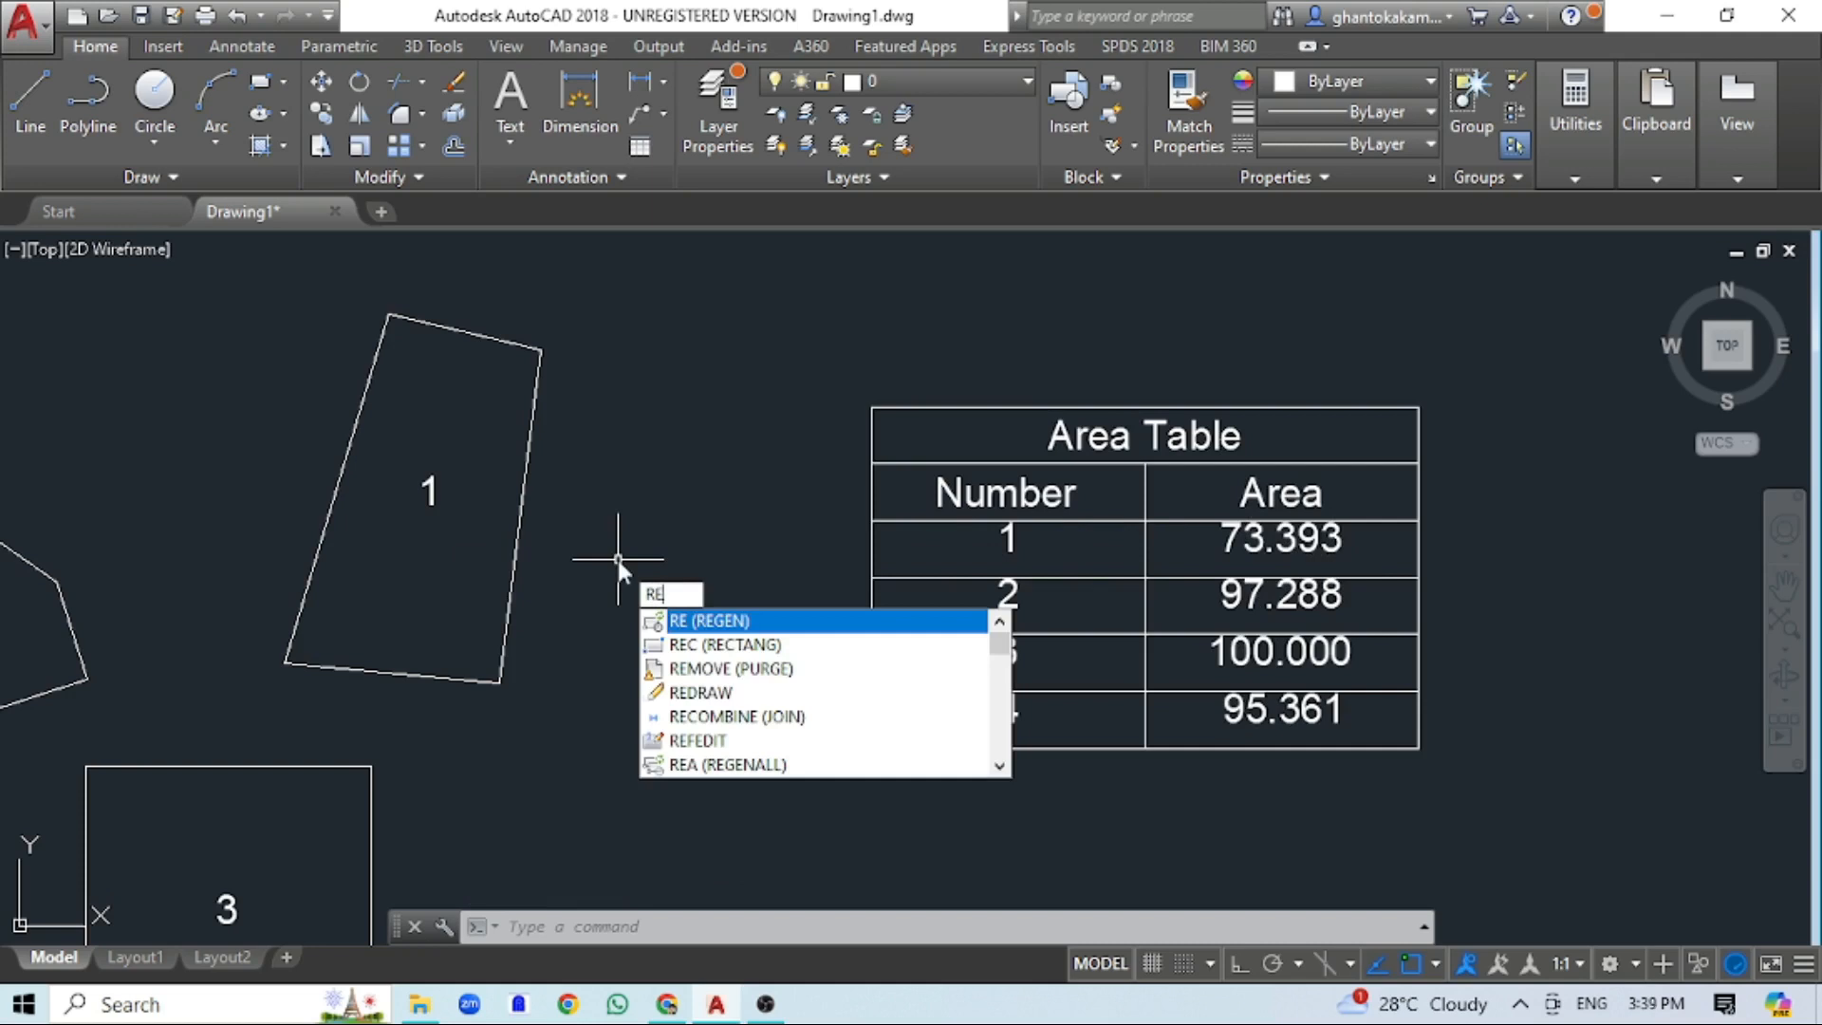
key(Return)
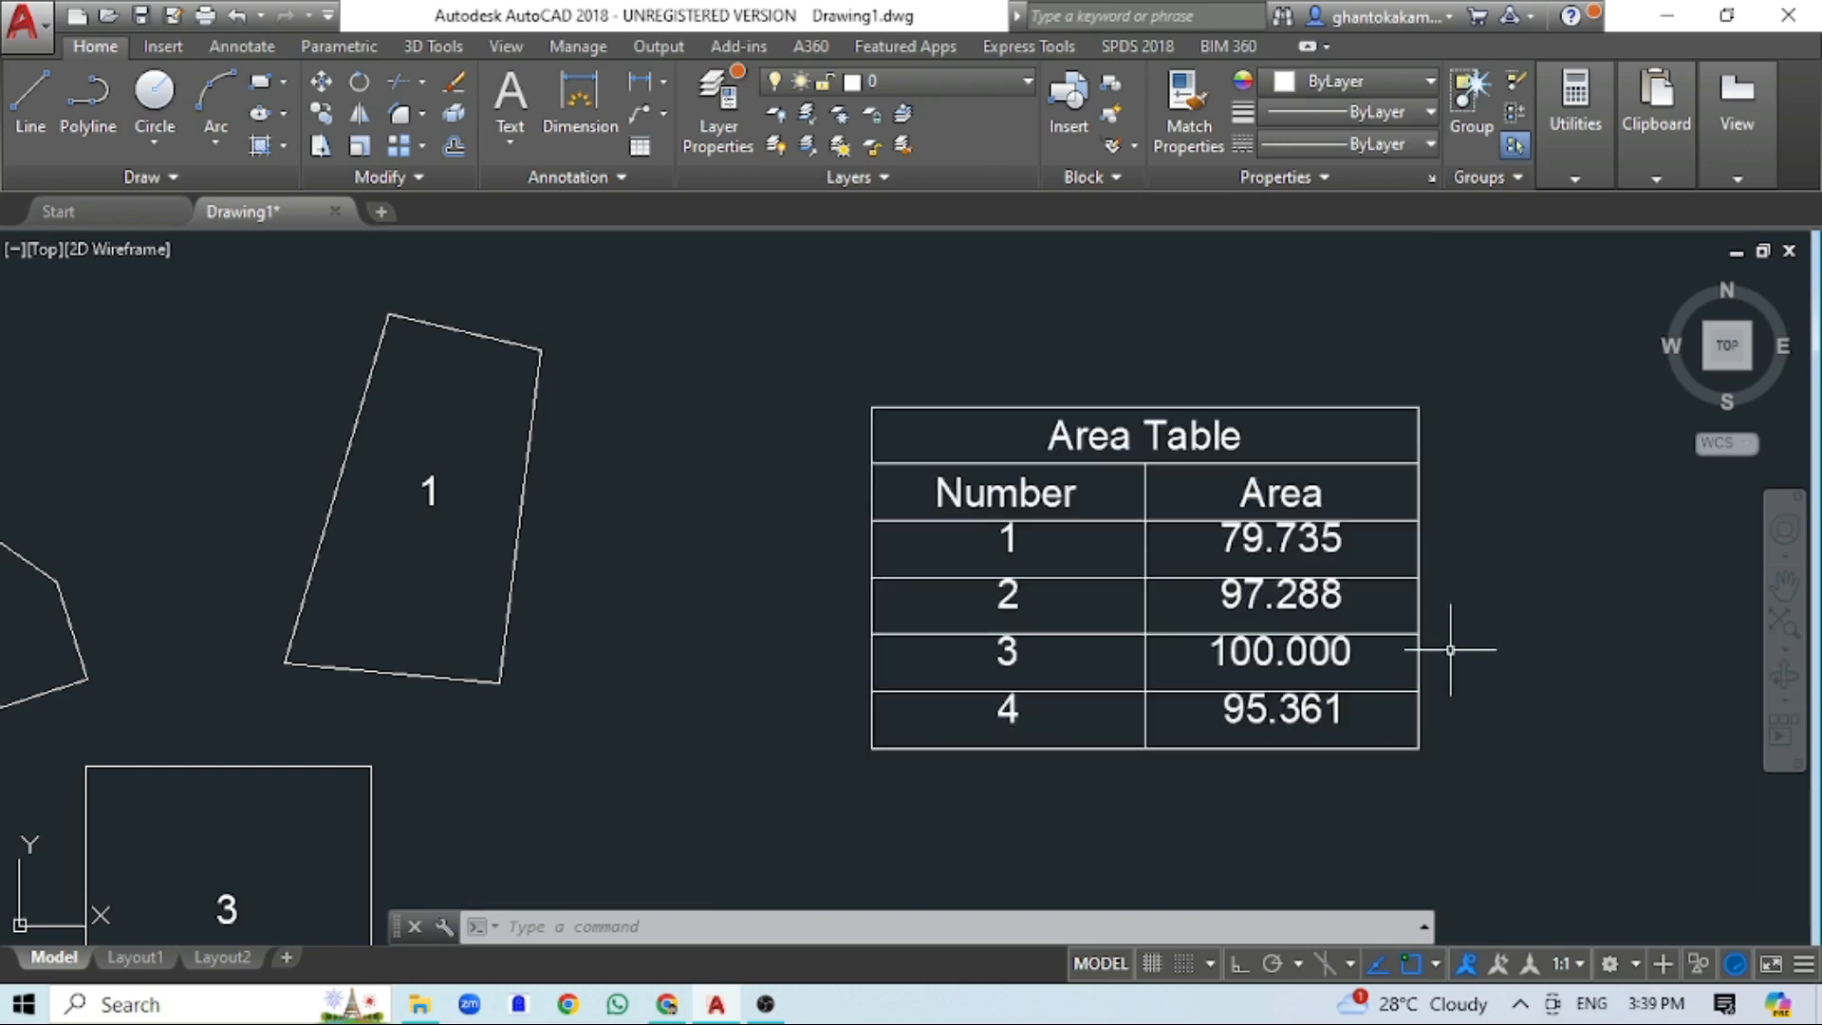
- Change the number label inside shape 1 to A1 and regenerate the drawing to update the table's Number column
scroll(1452, 639, down, 4)
scroll(1062, 598, up, 4)
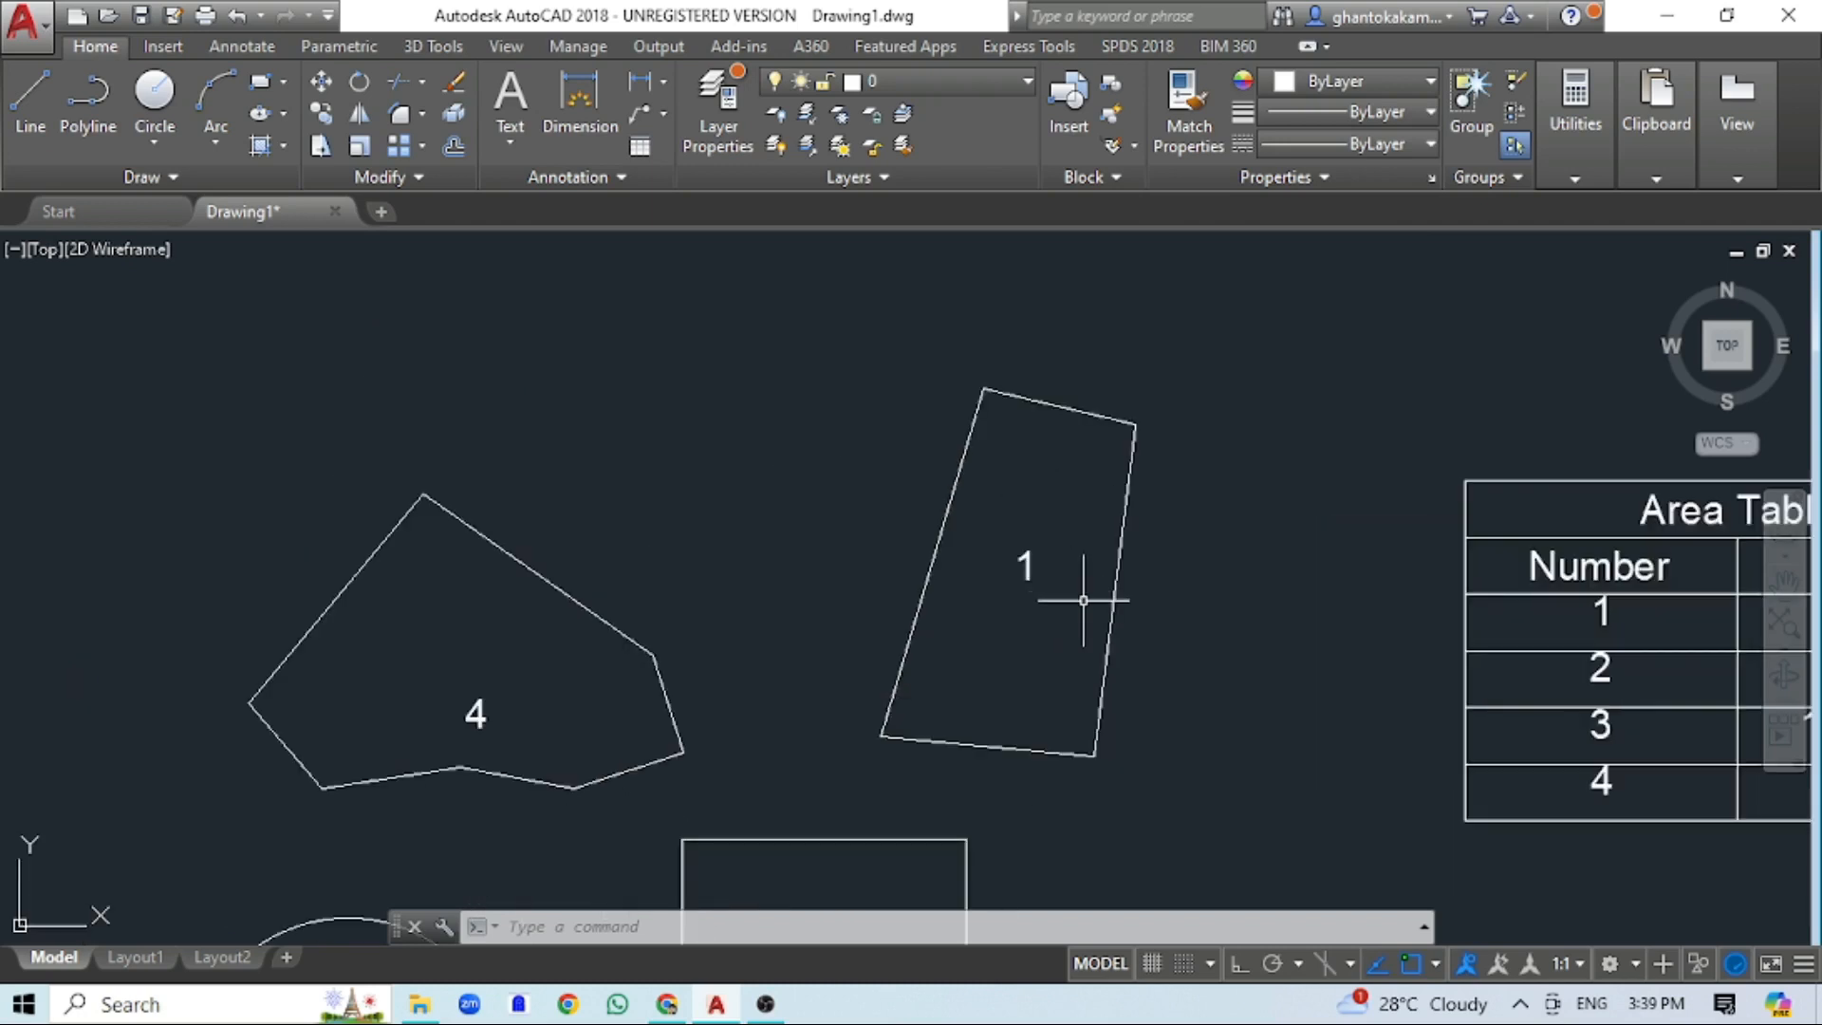
middle_drag(1082, 602, 640, 576)
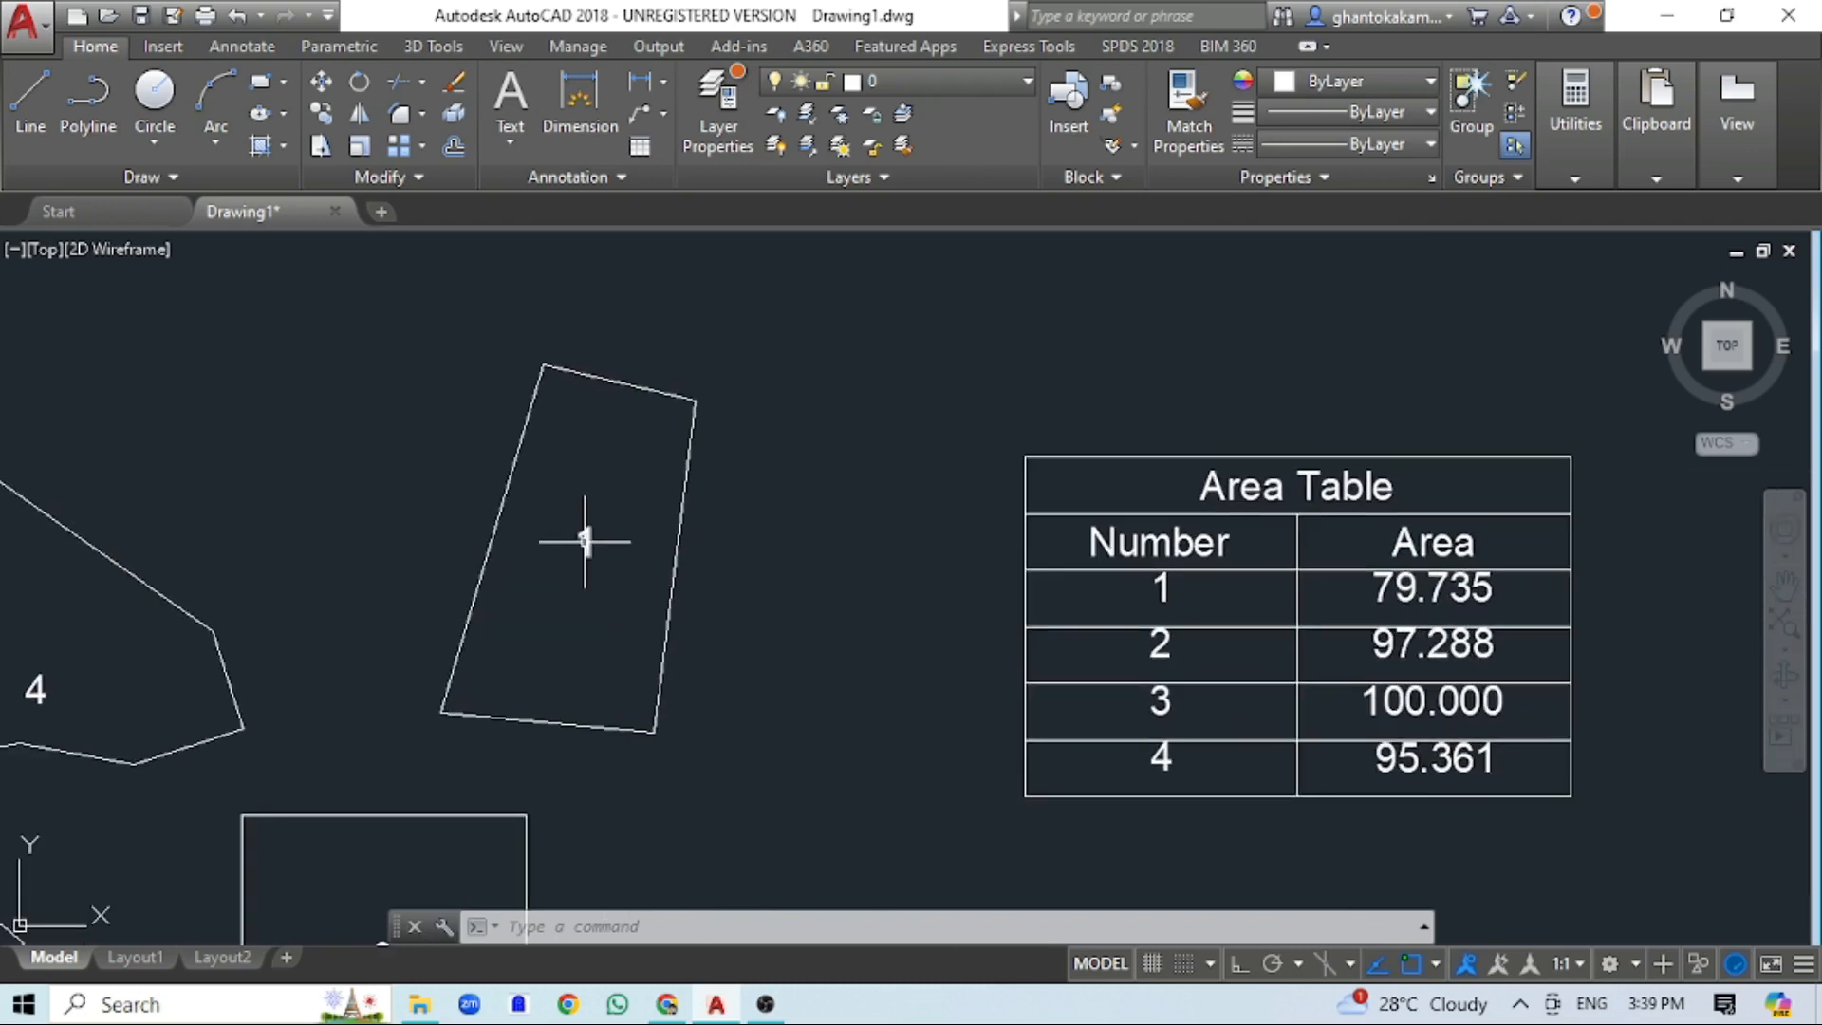
double_click(585, 541)
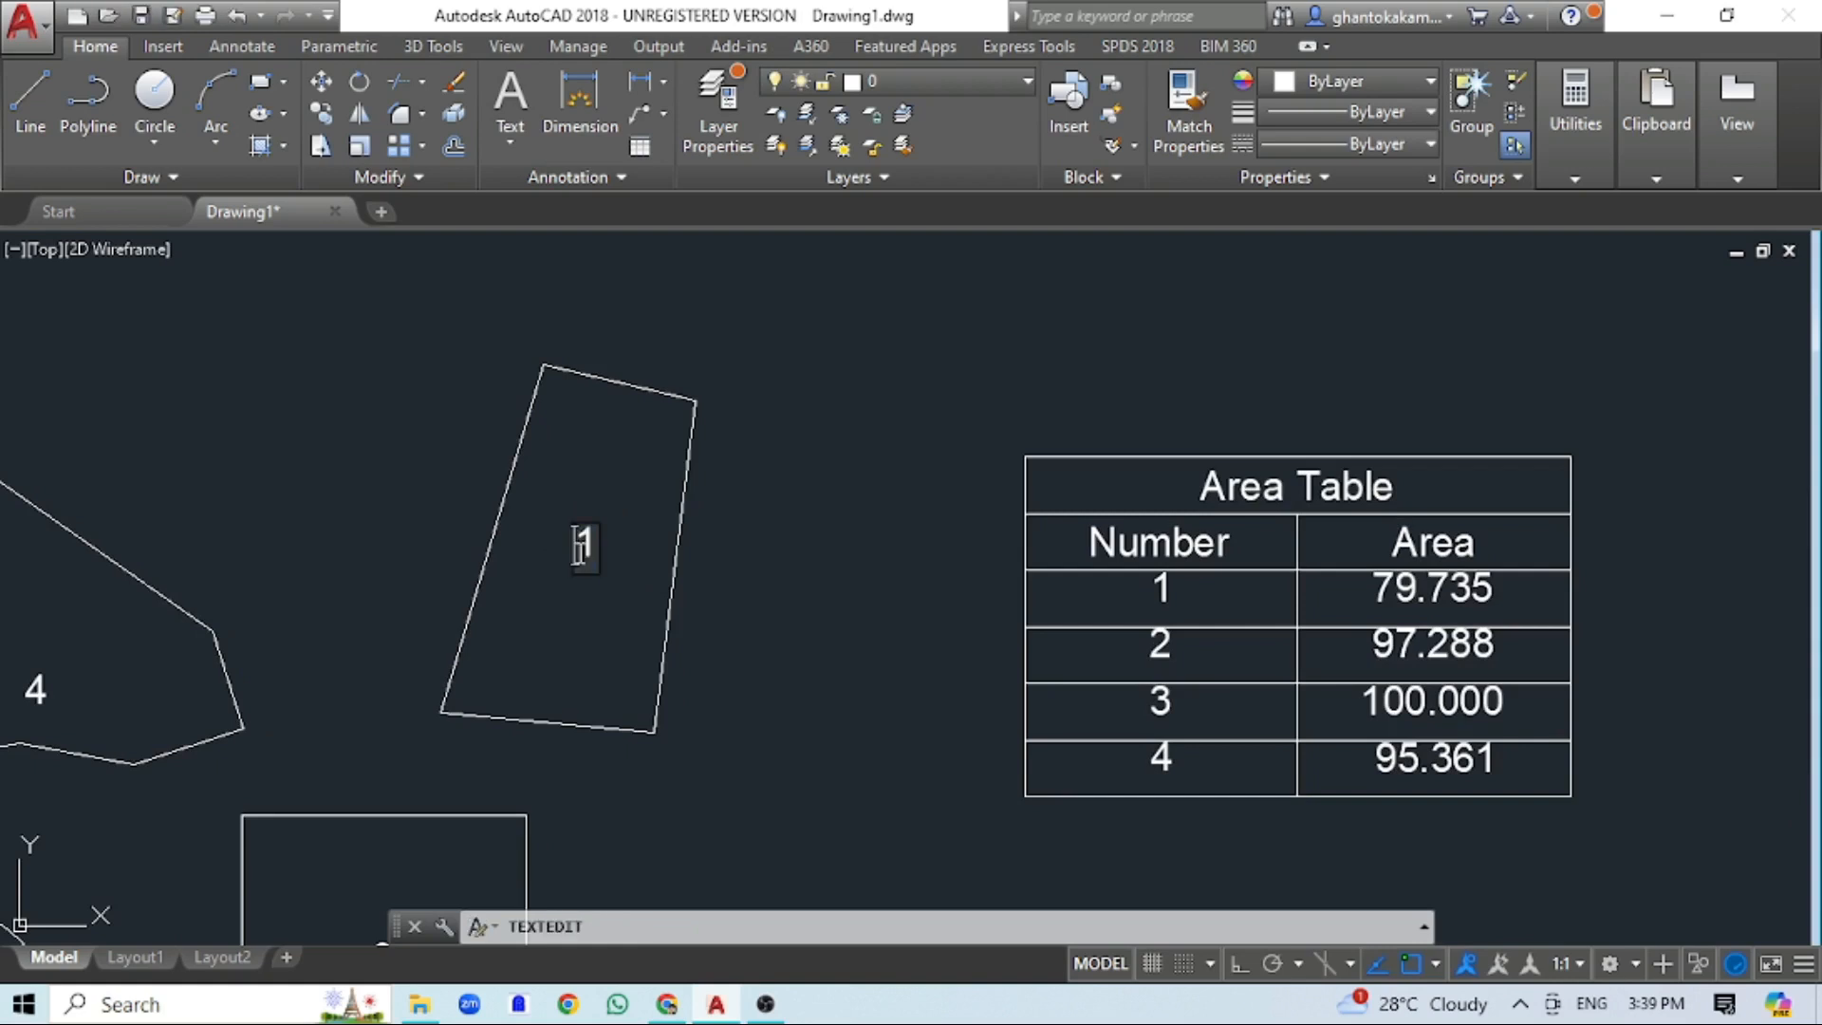
click(581, 550)
text(A)
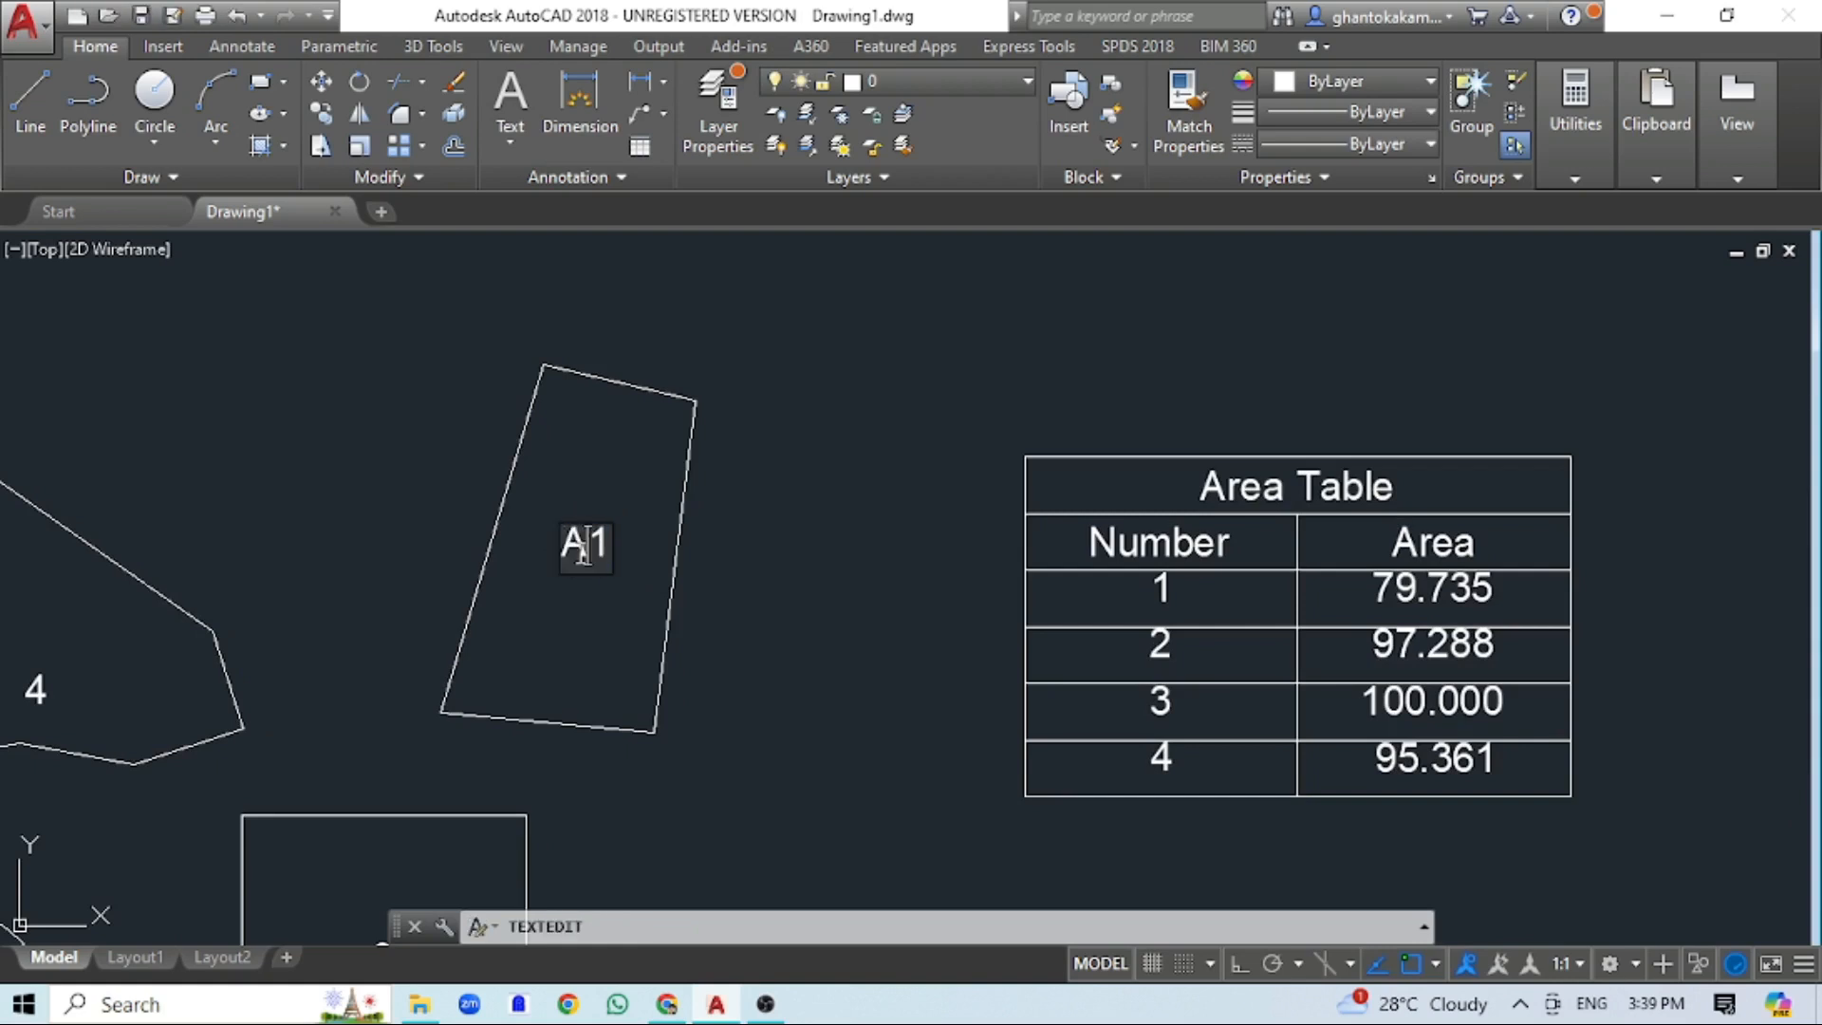
click(745, 607)
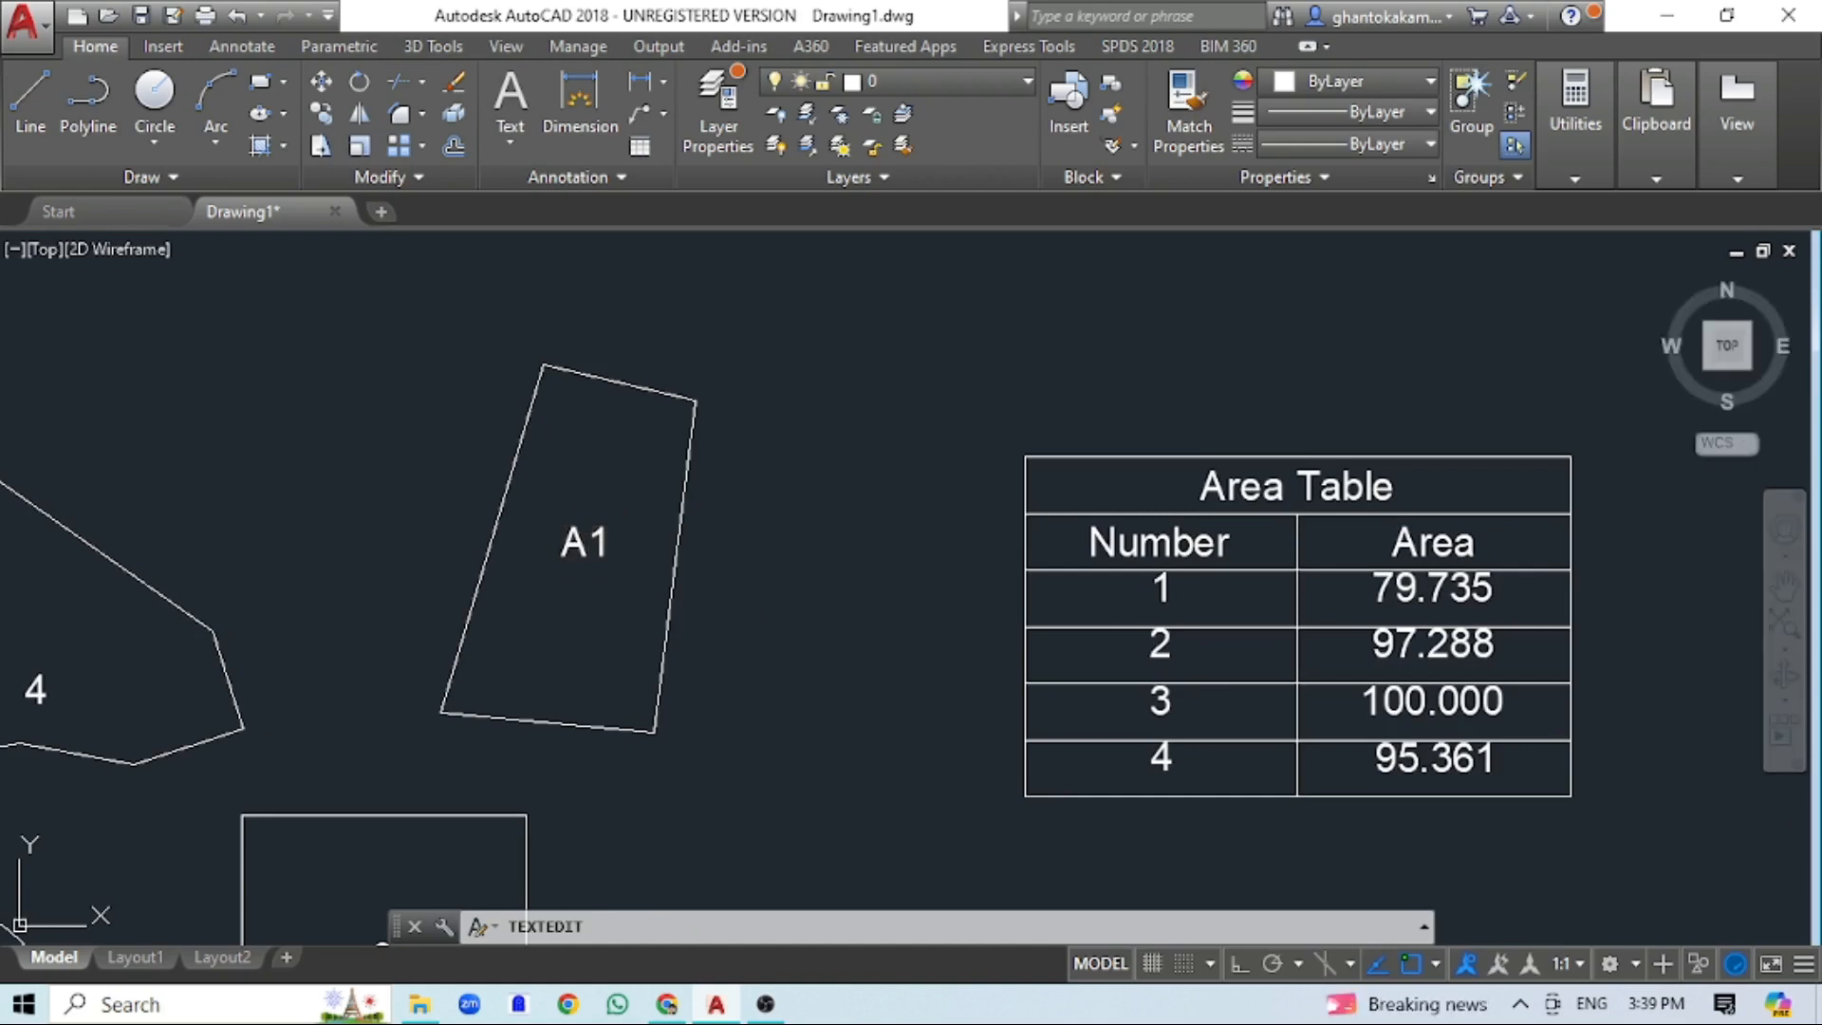
key(Escape)
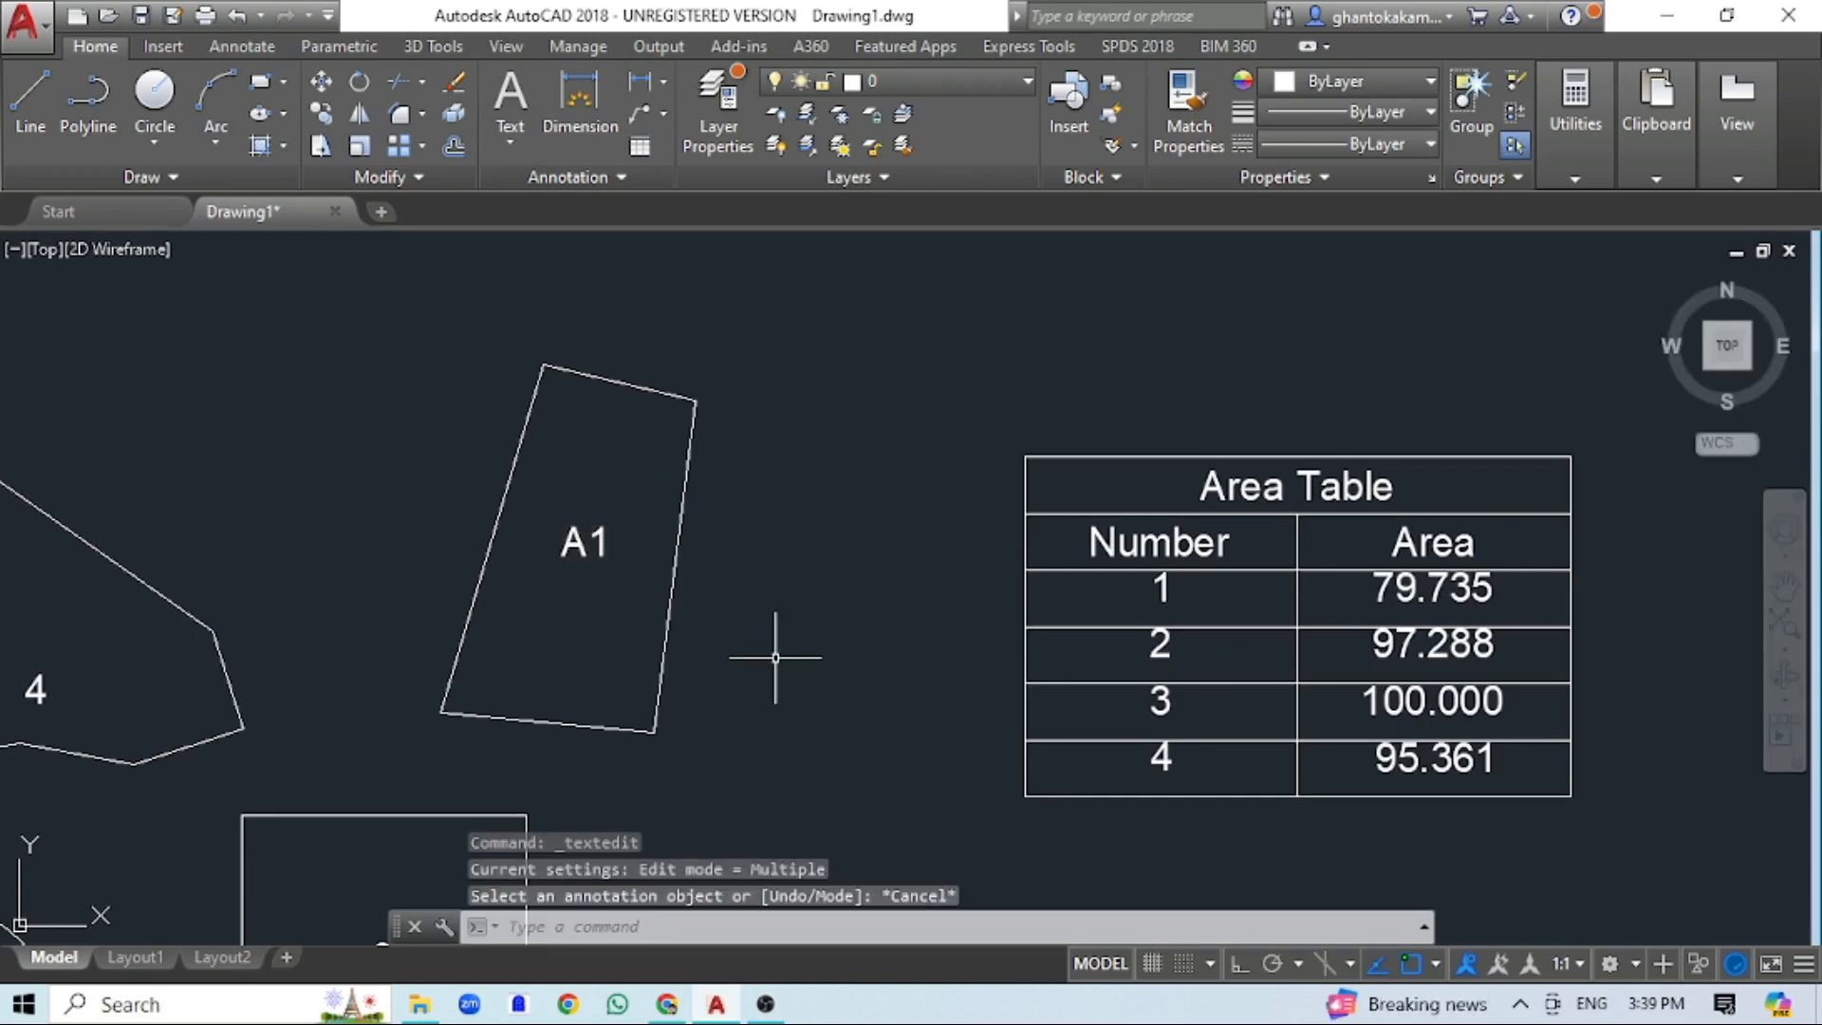
text(re)
key(Return)
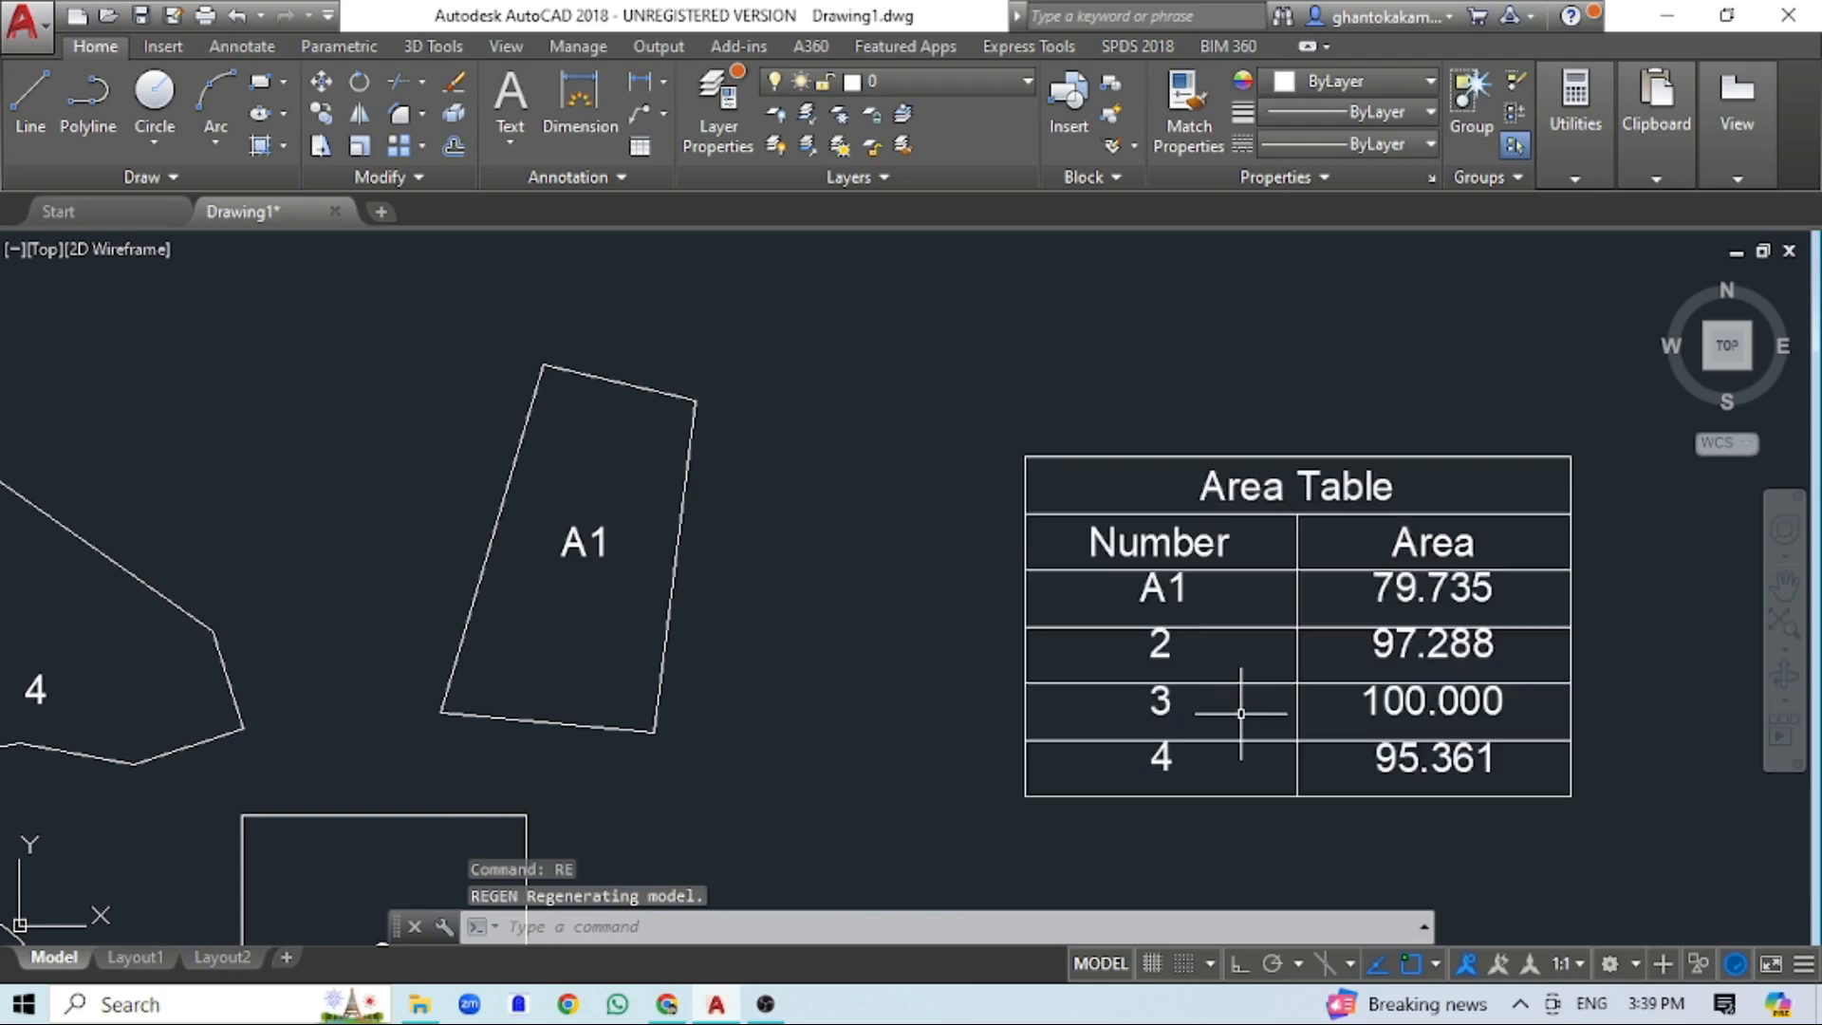
- Replace the number label inside shape 4 with Area and regenerate the drawing to update its table row
middle_drag(749, 613, 1037, 543)
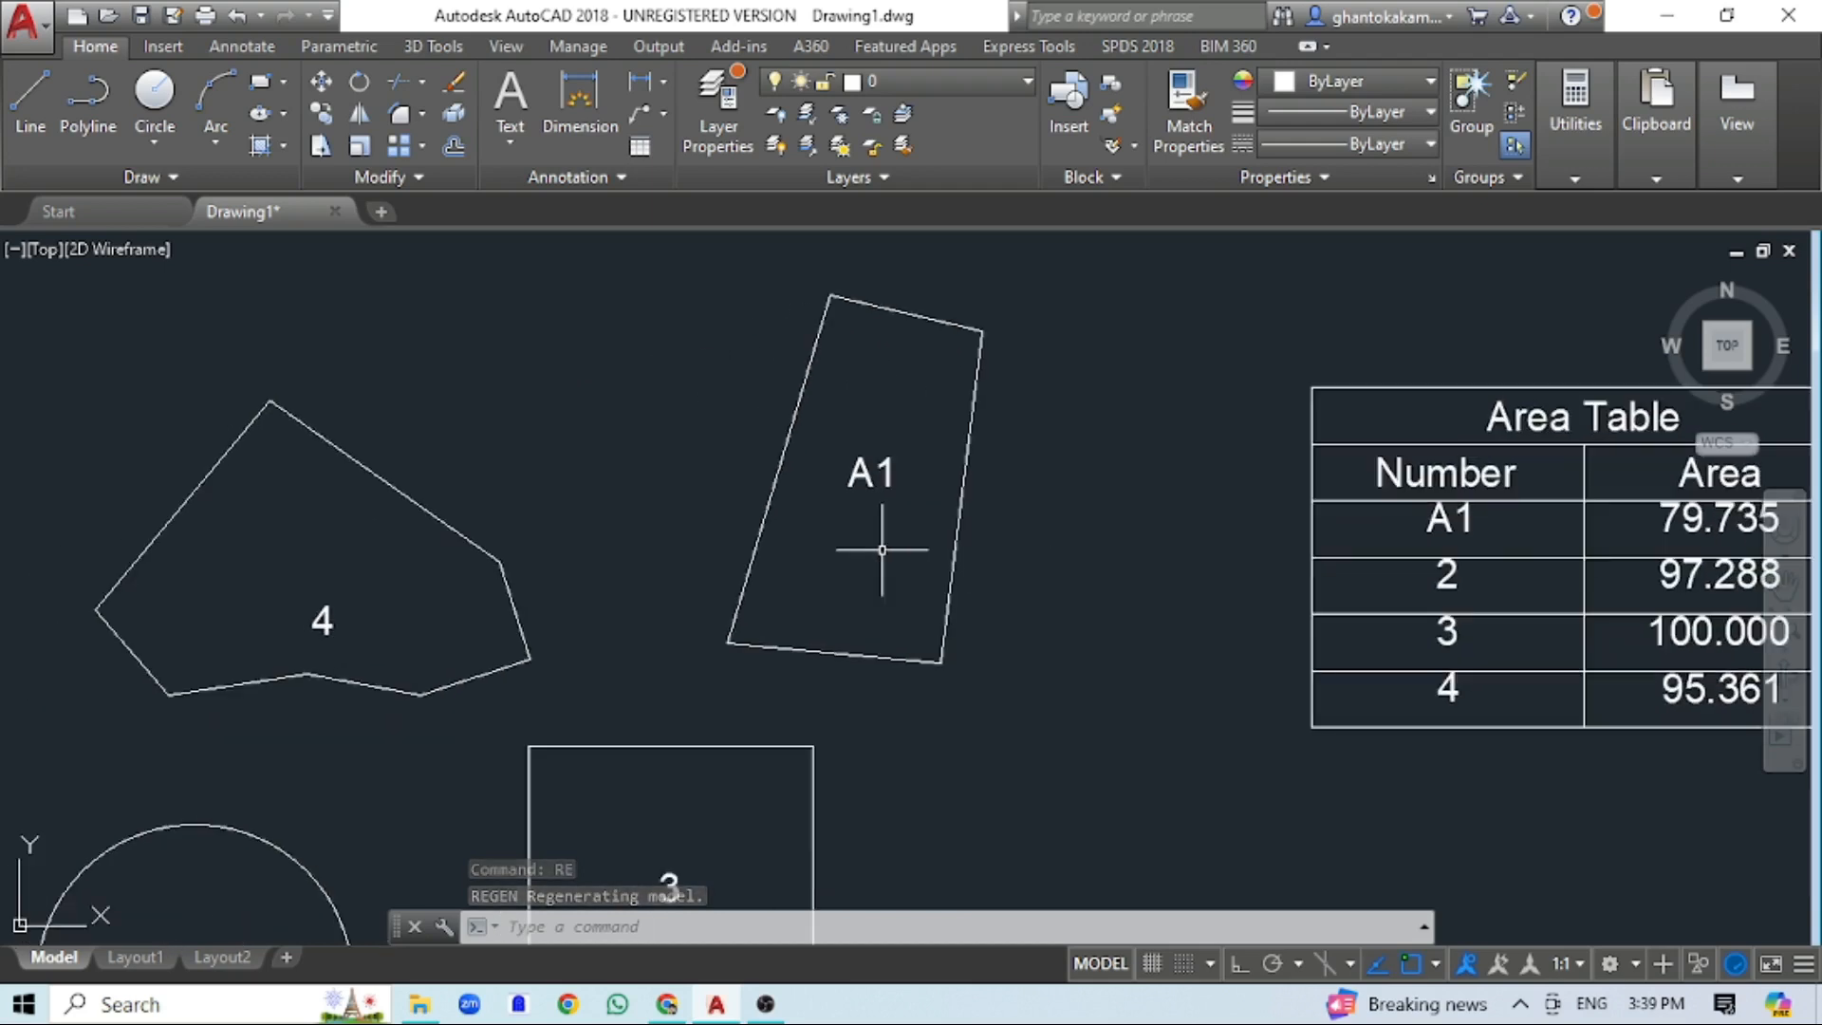
click(324, 623)
double_click(323, 623)
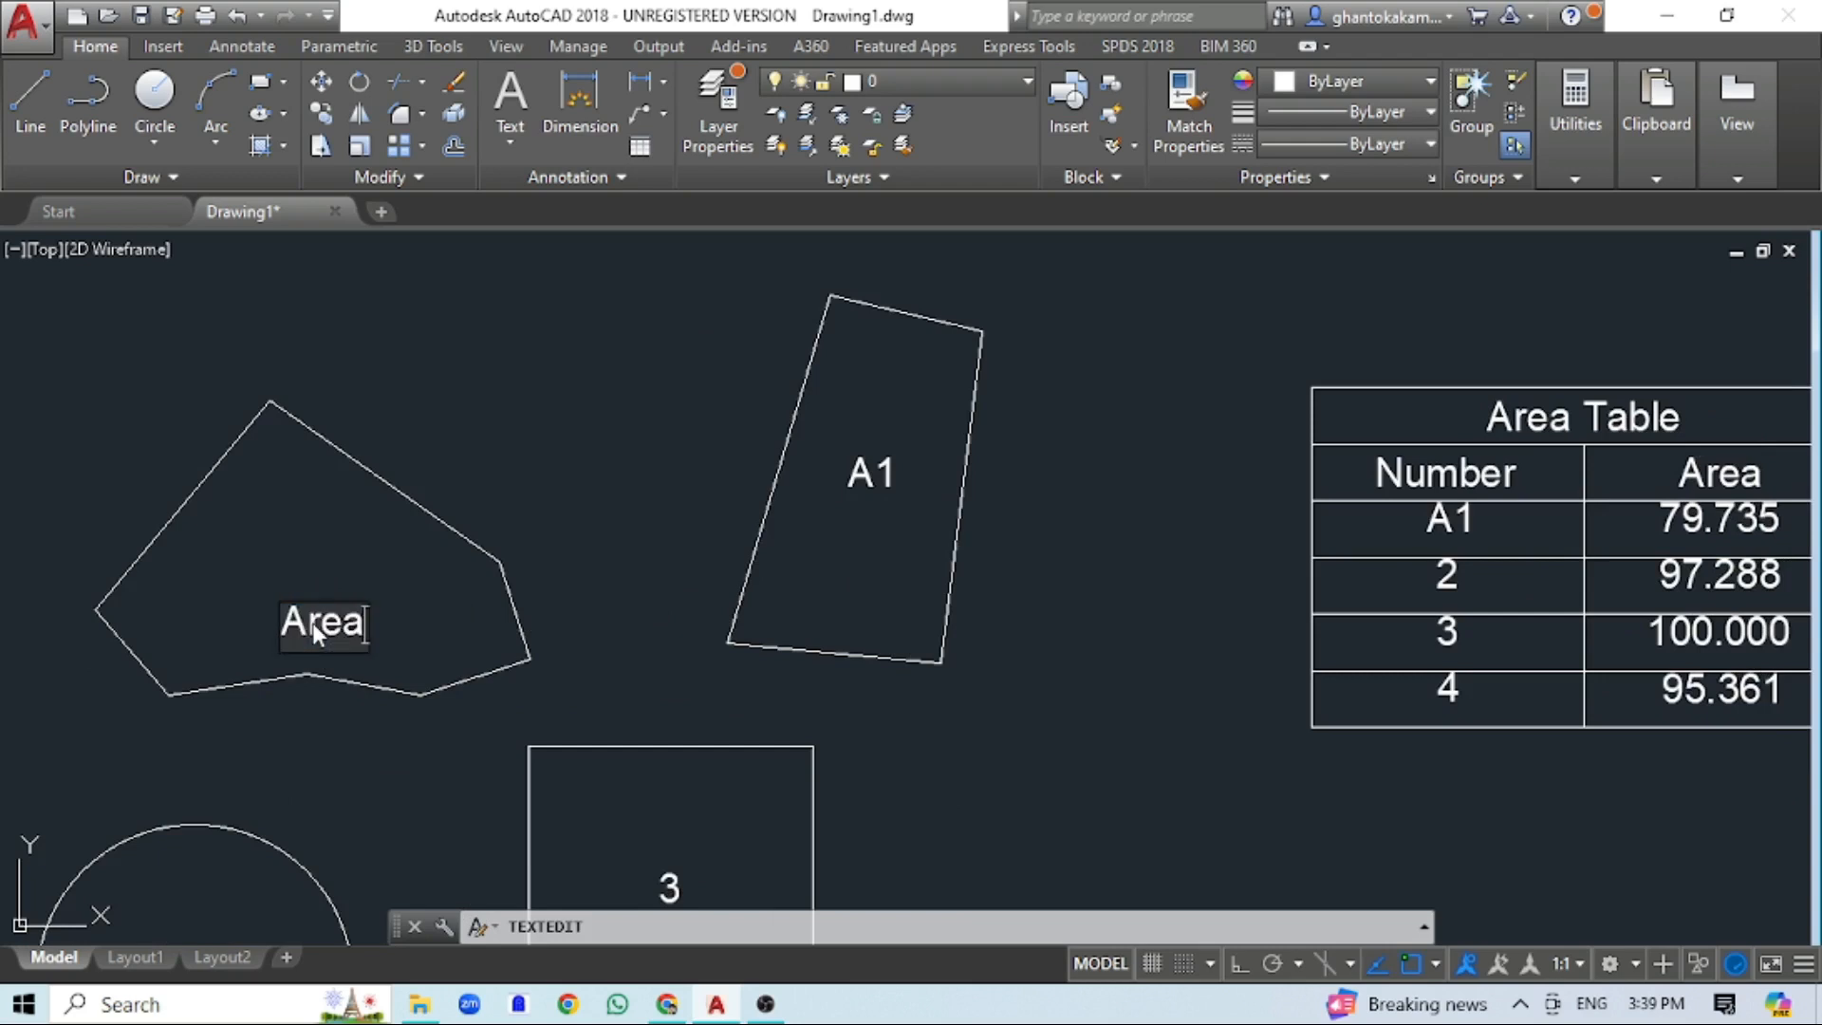
click(820, 680)
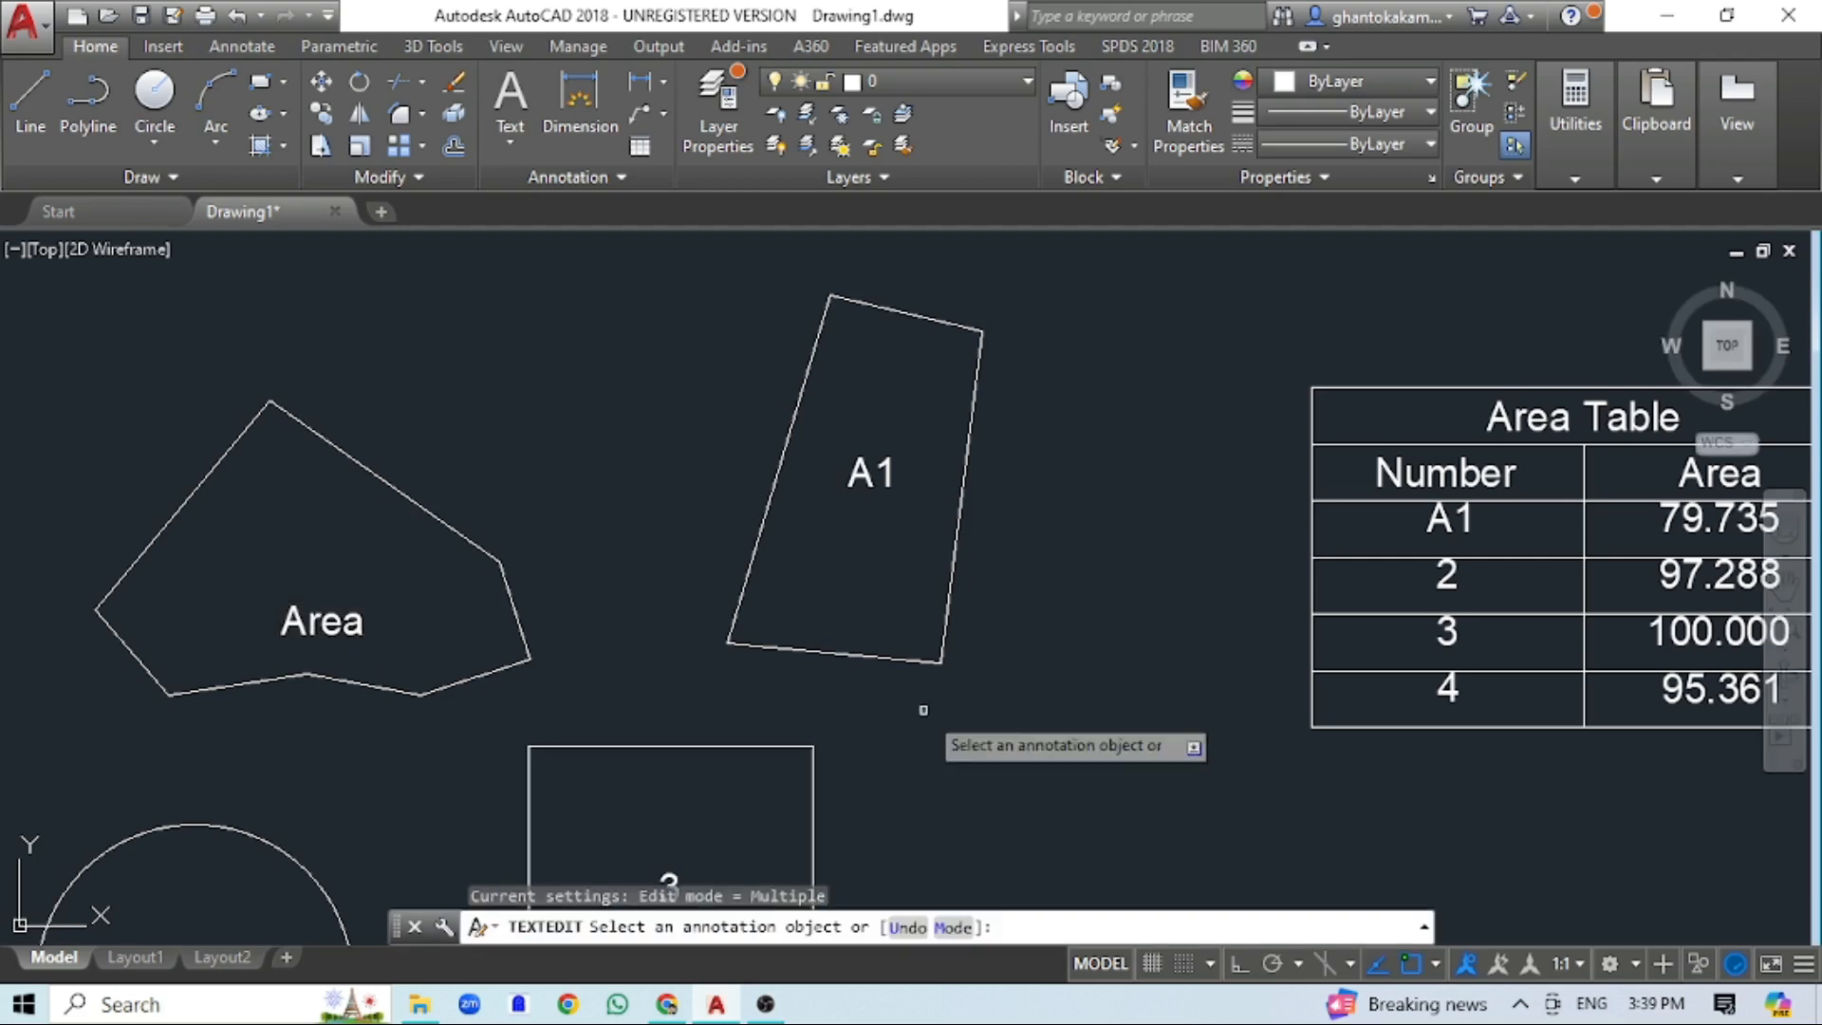
middle_drag(1112, 704, 852, 696)
scroll(852, 694, up, 2)
key(Escape)
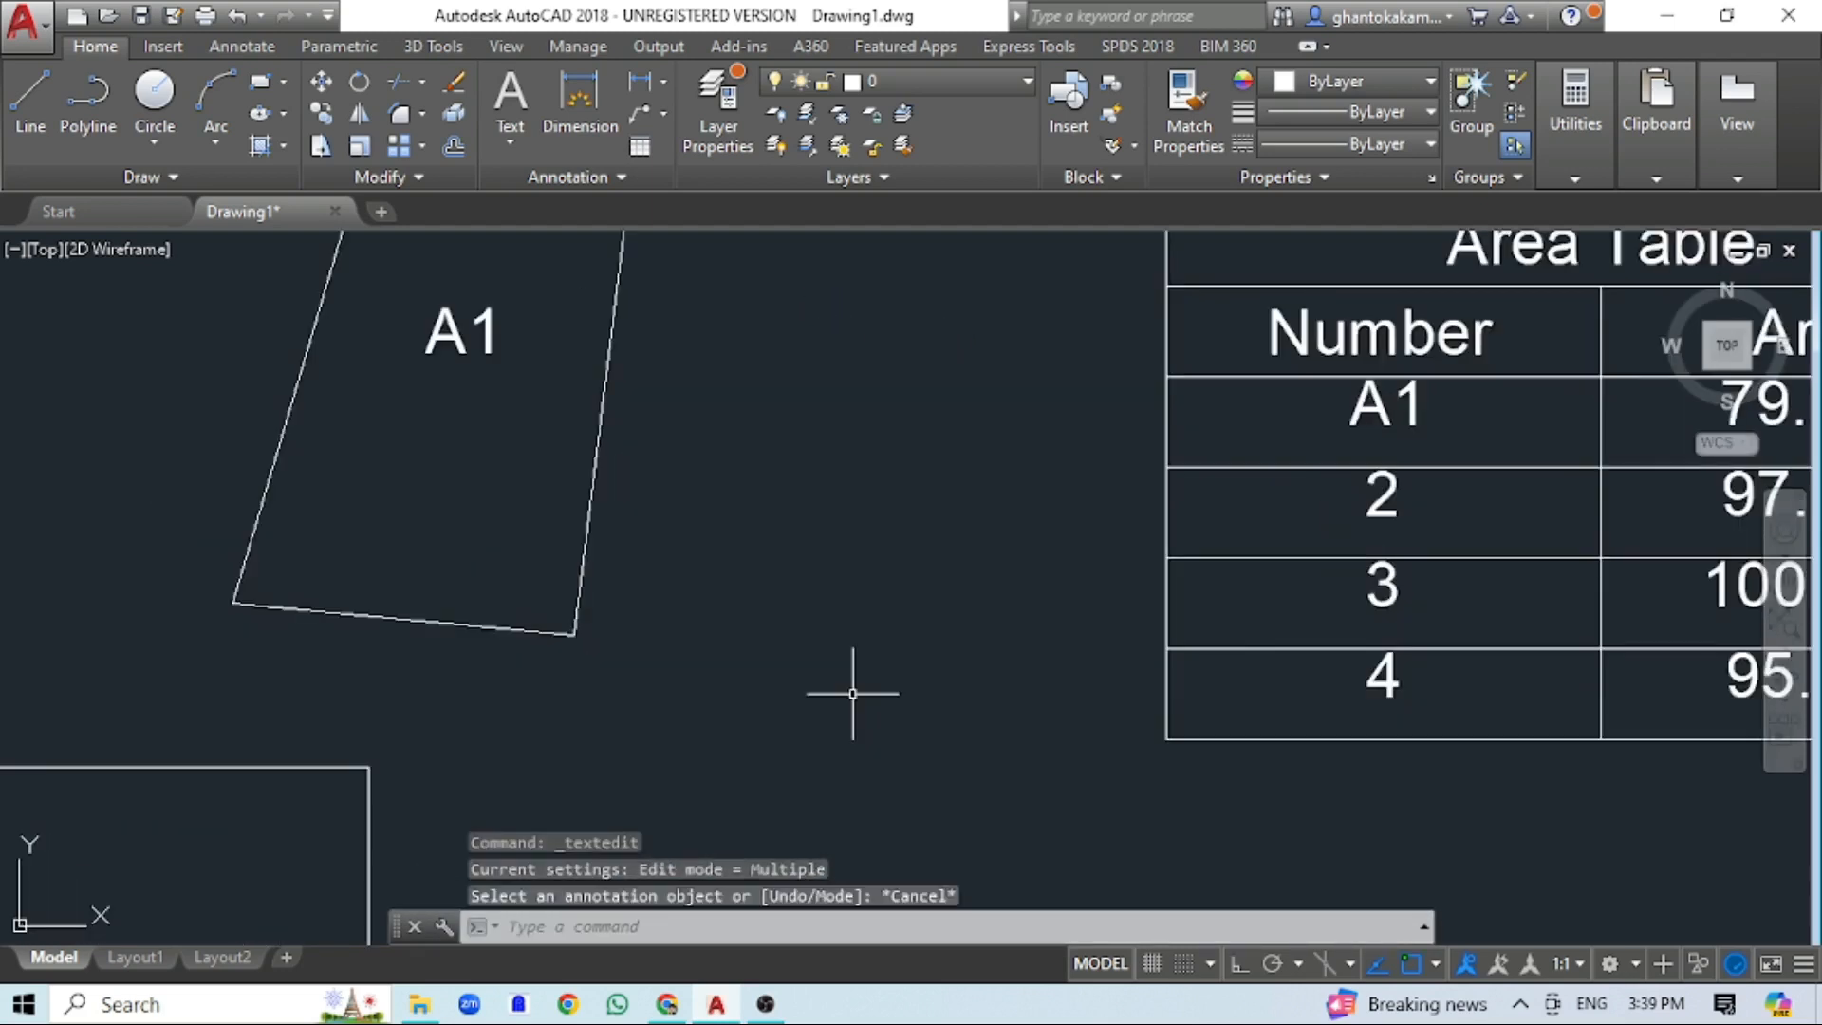
text(re)
key(Return)
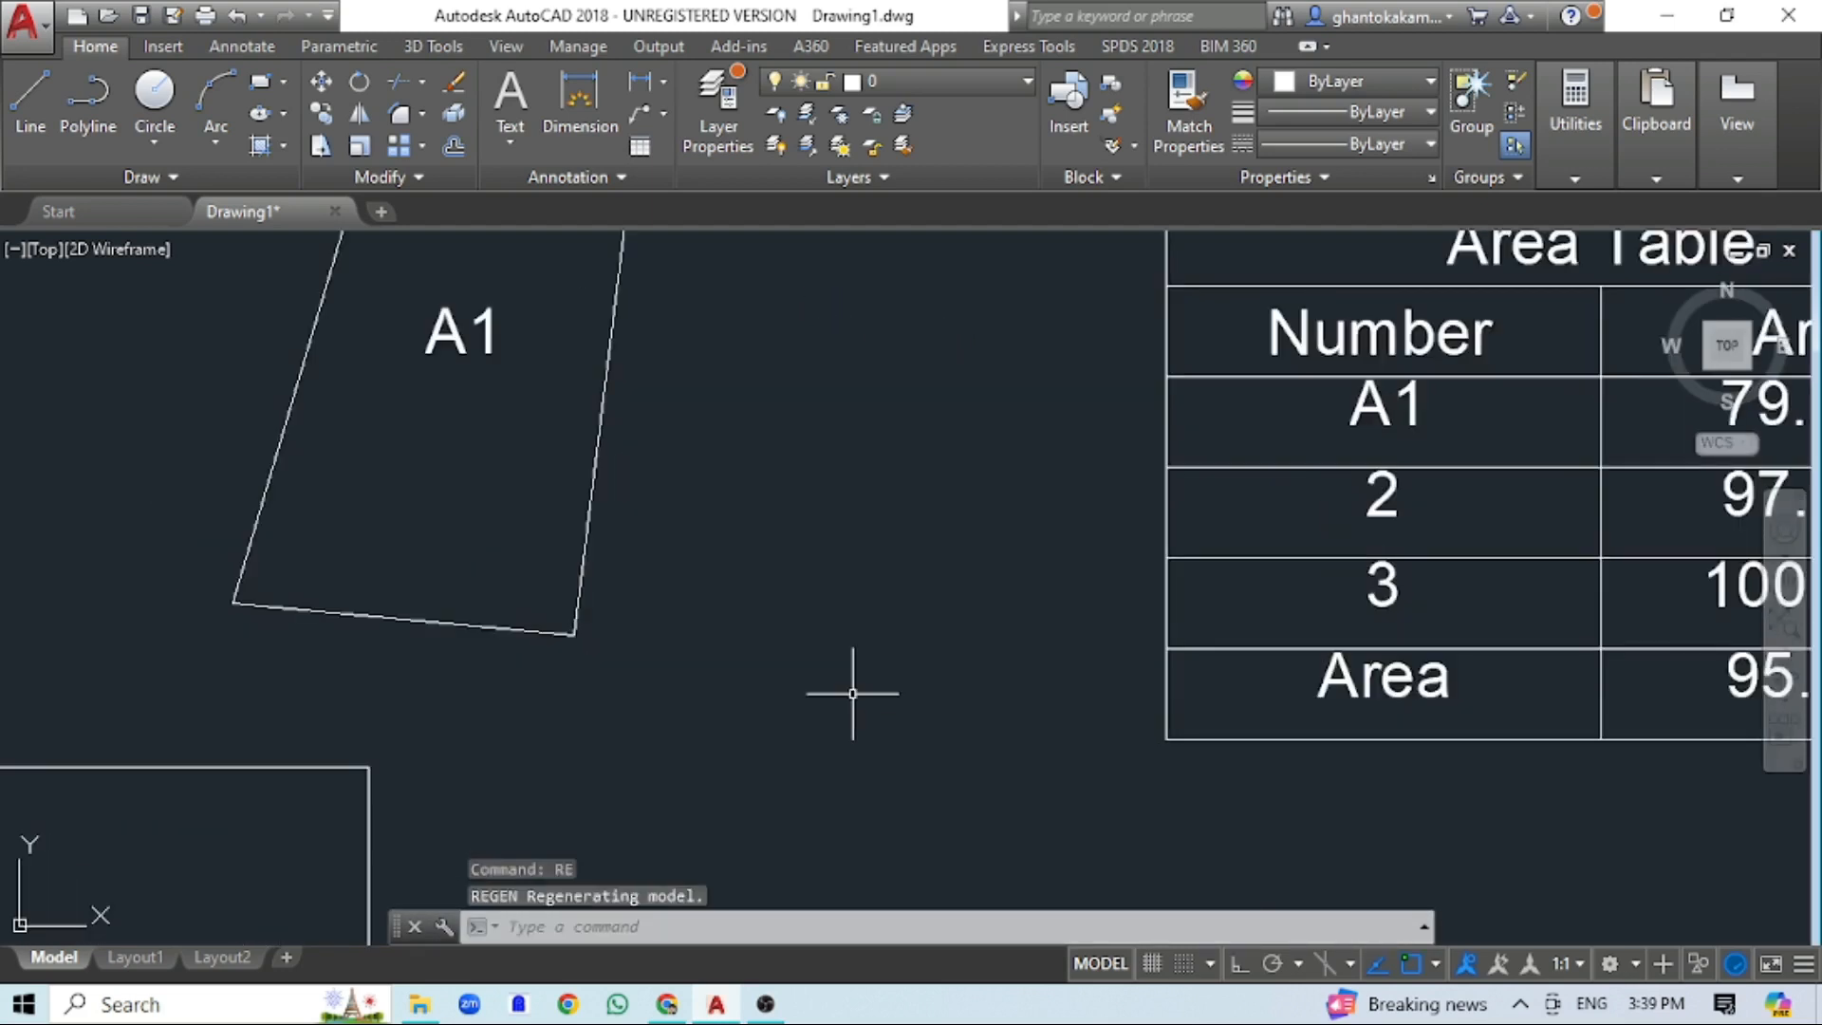
scroll(906, 640, down, 3)
scroll(655, 665, up, 1)
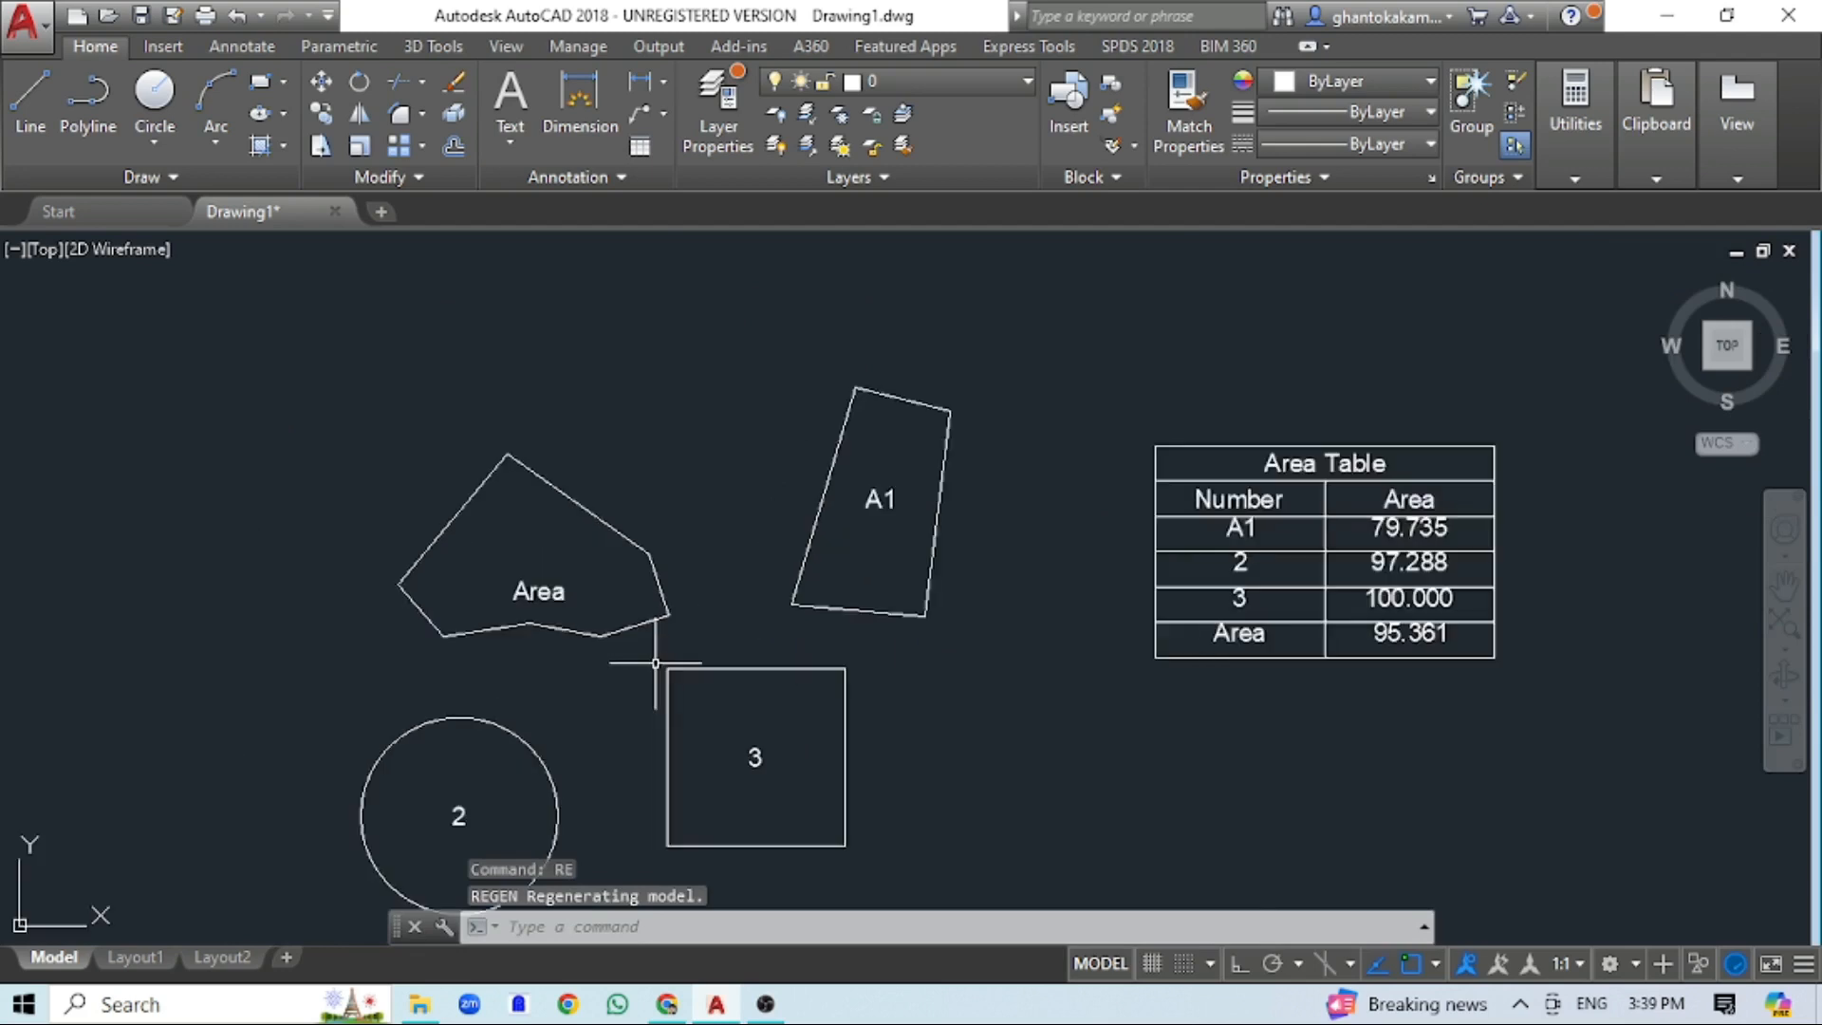
middle_drag(996, 735, 1000, 691)
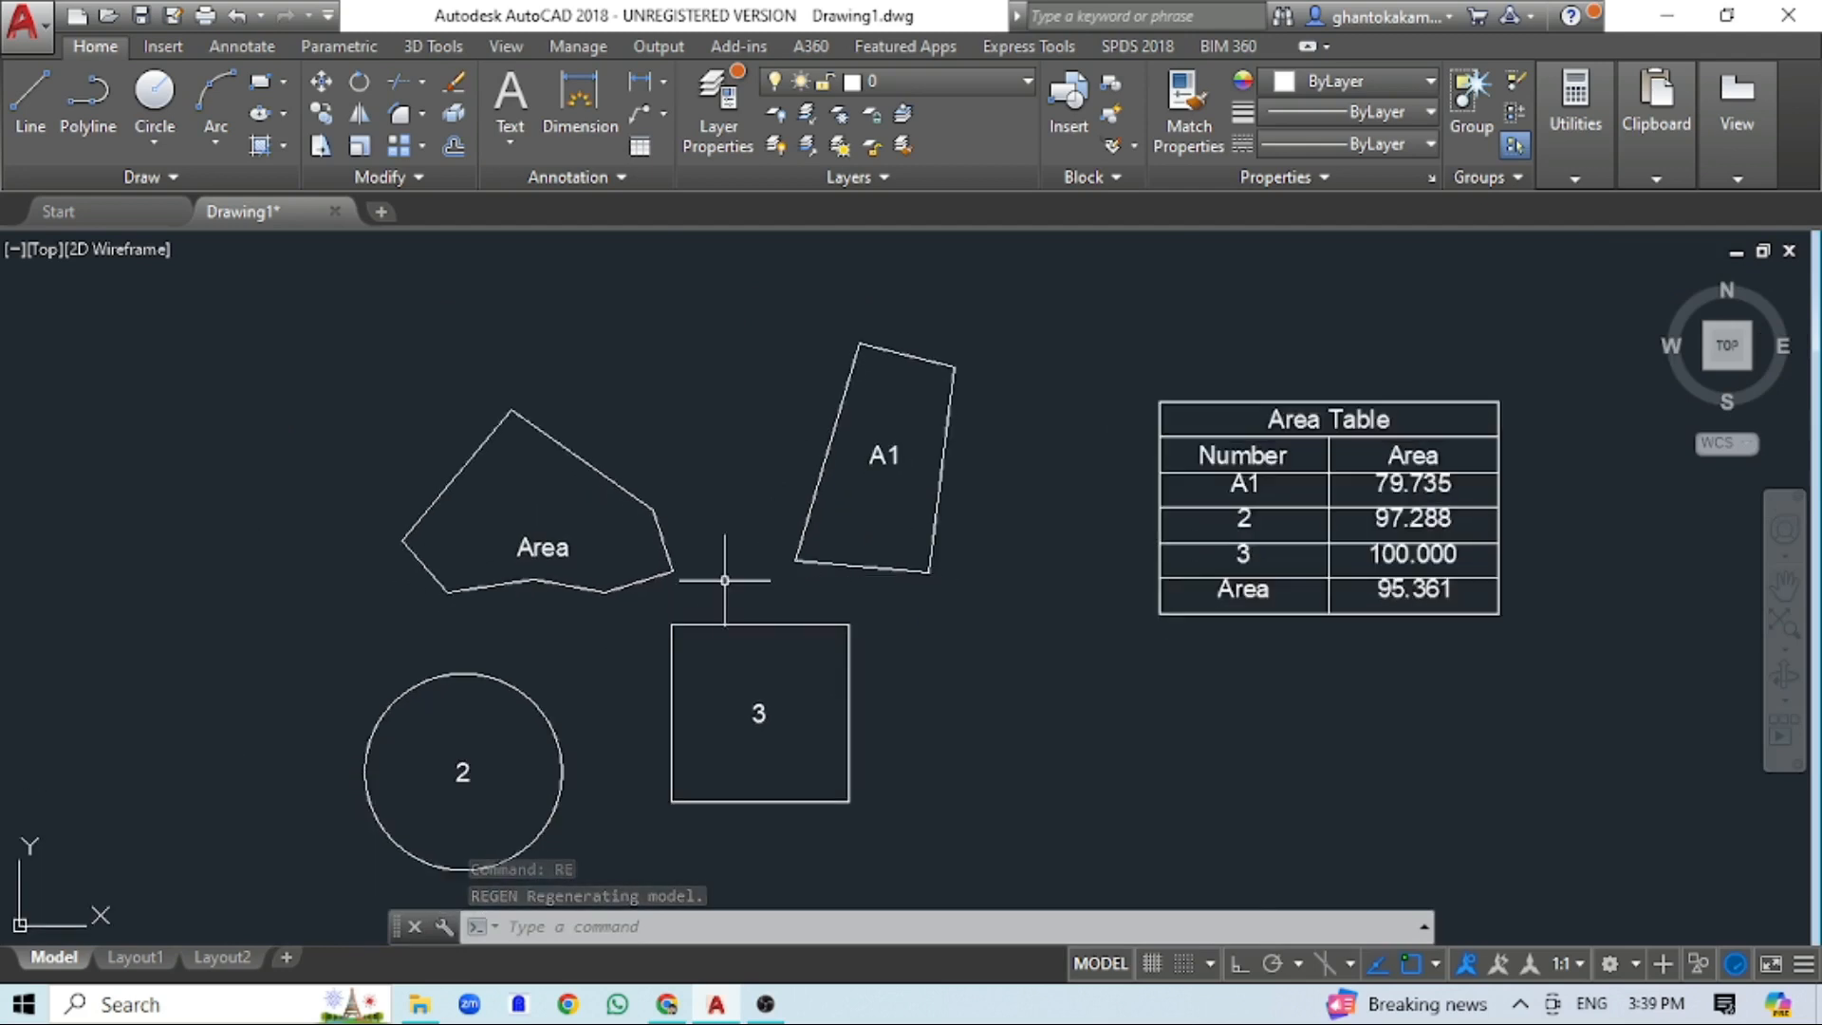
scroll(1271, 602, up, 4)
scroll(740, 618, down, 4)
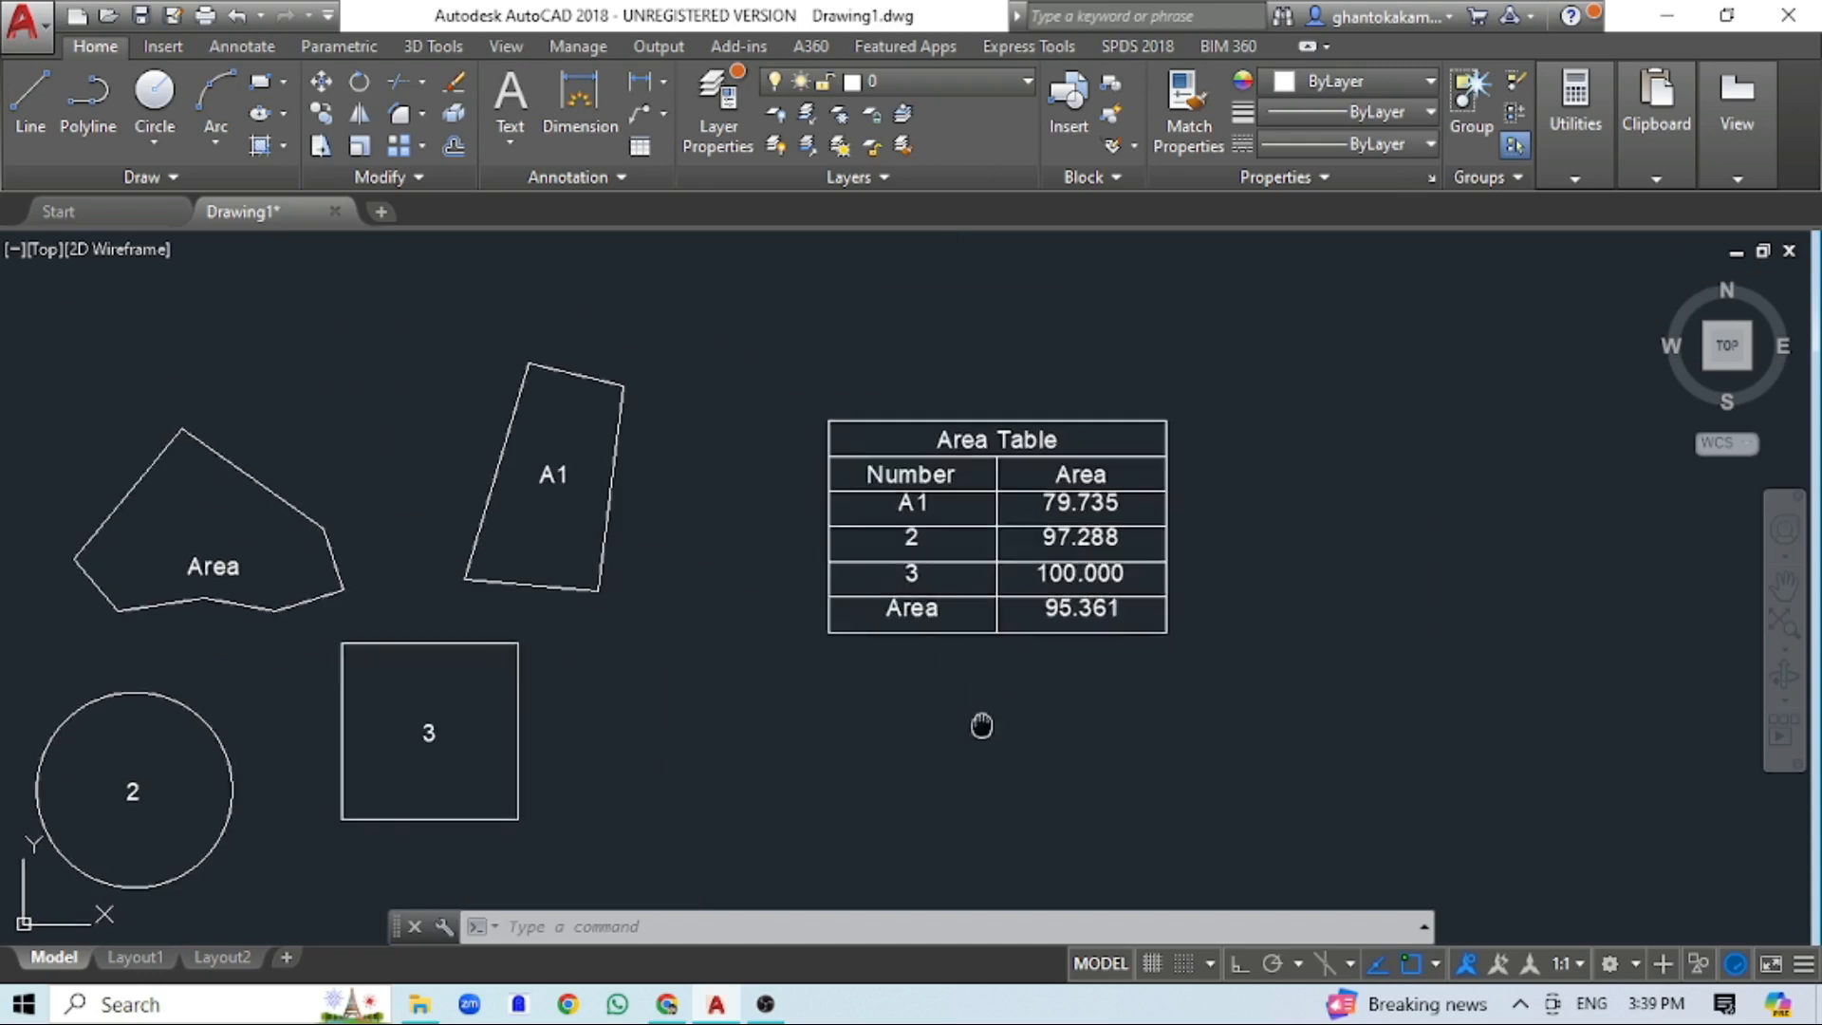
middle_drag(977, 724, 988, 674)
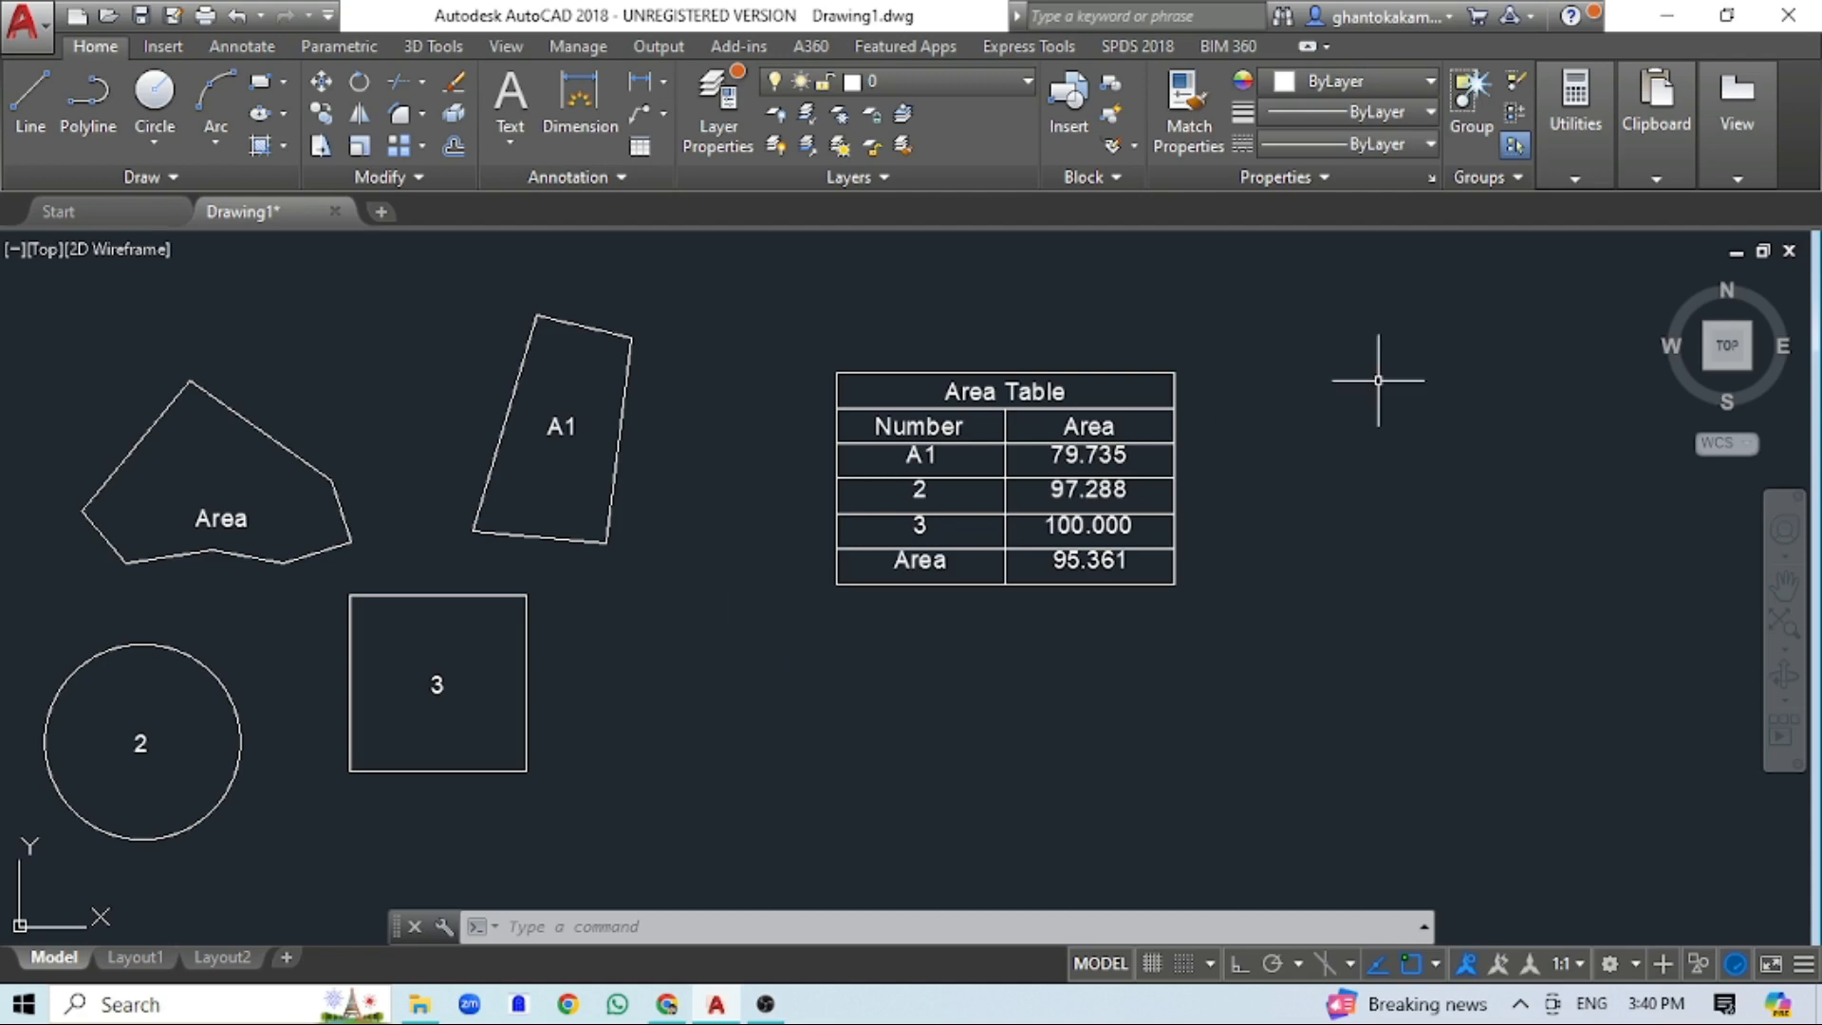
middle_drag(584, 631, 664, 632)
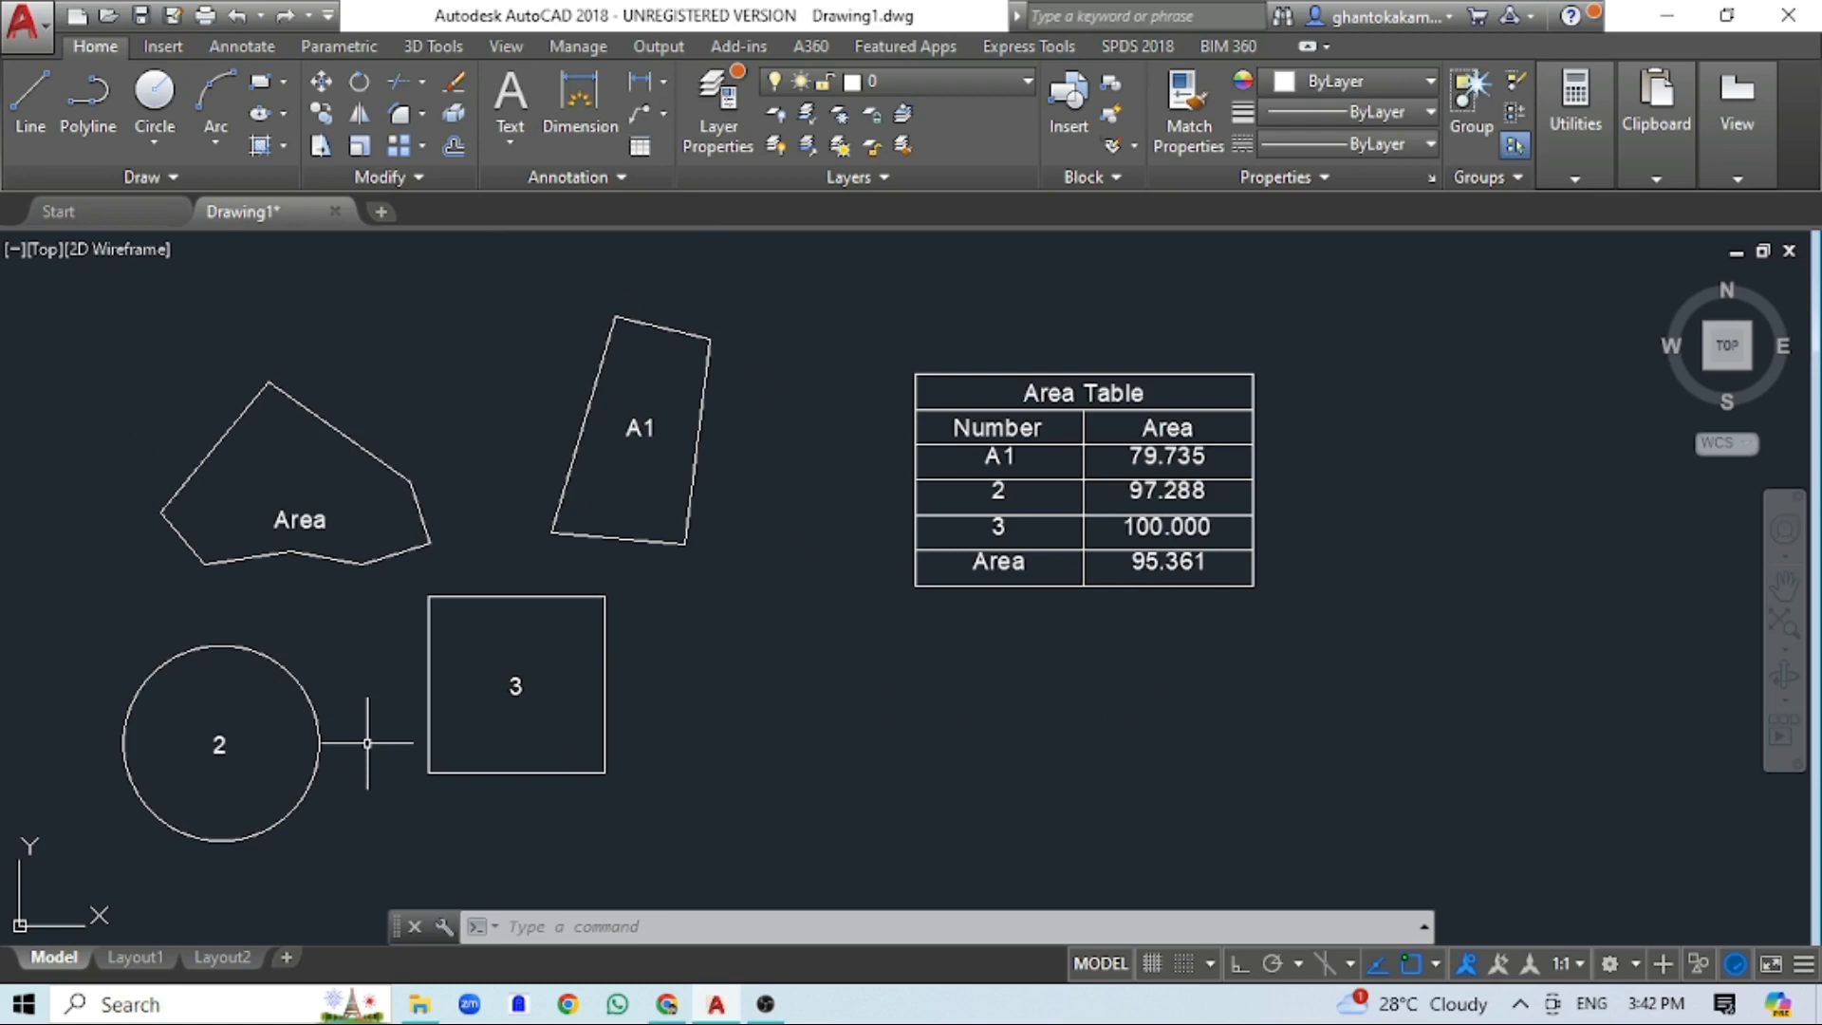
- Delete the area table from the drawing
click(1359, 305)
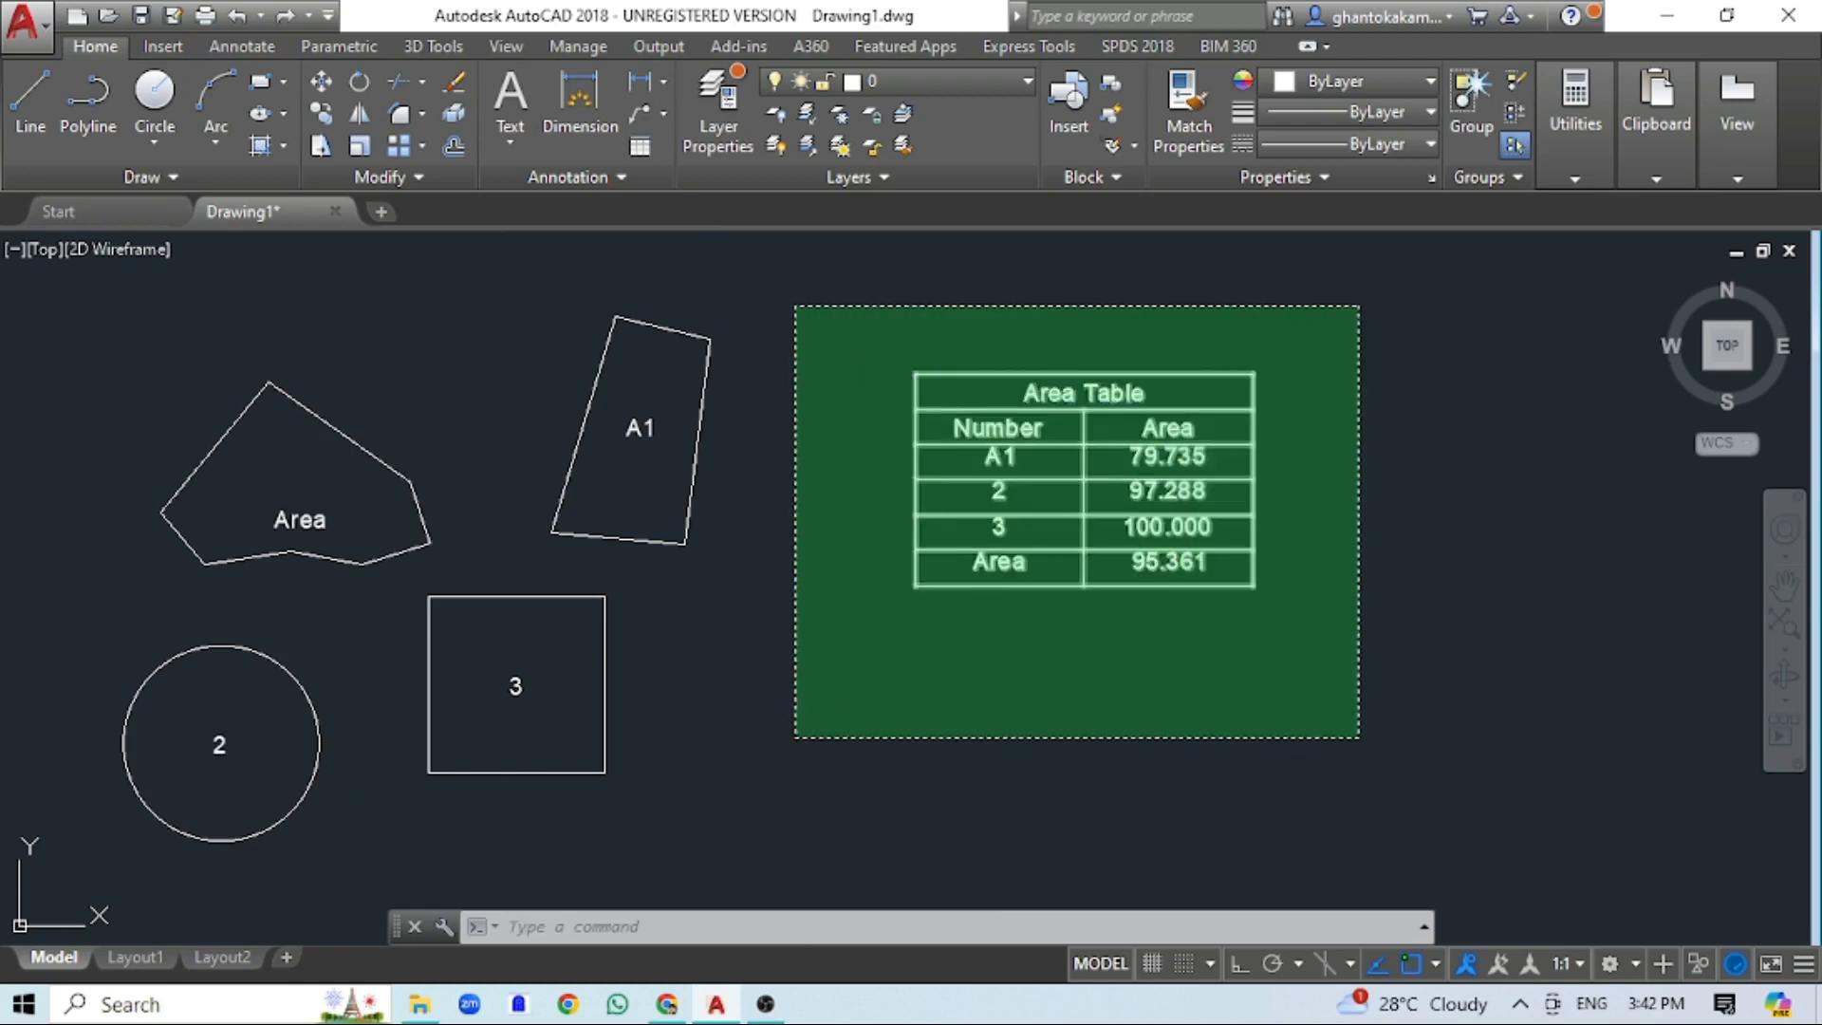
click(796, 737)
key(Delete)
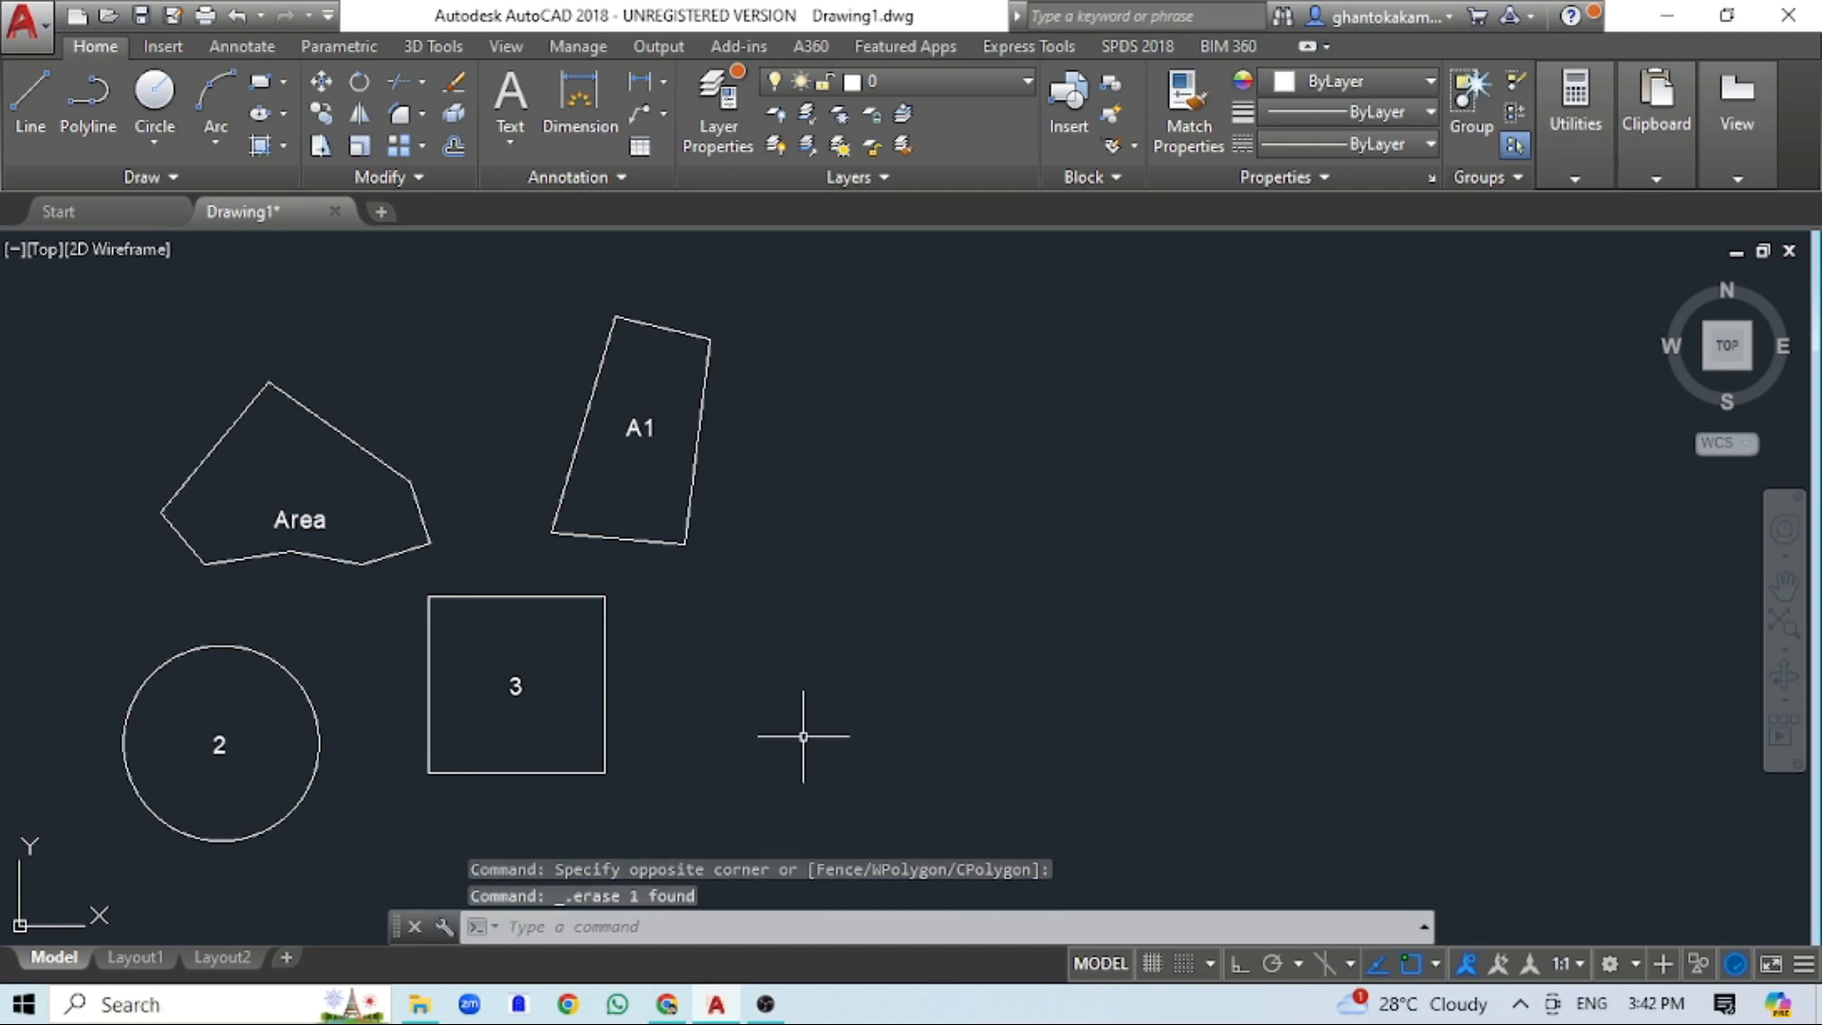
- Delete the four text labels inside the irregular polygon, circle, square and quadrilateral, keeping the shapes
click(260, 490)
click(395, 617)
click(210, 714)
click(251, 792)
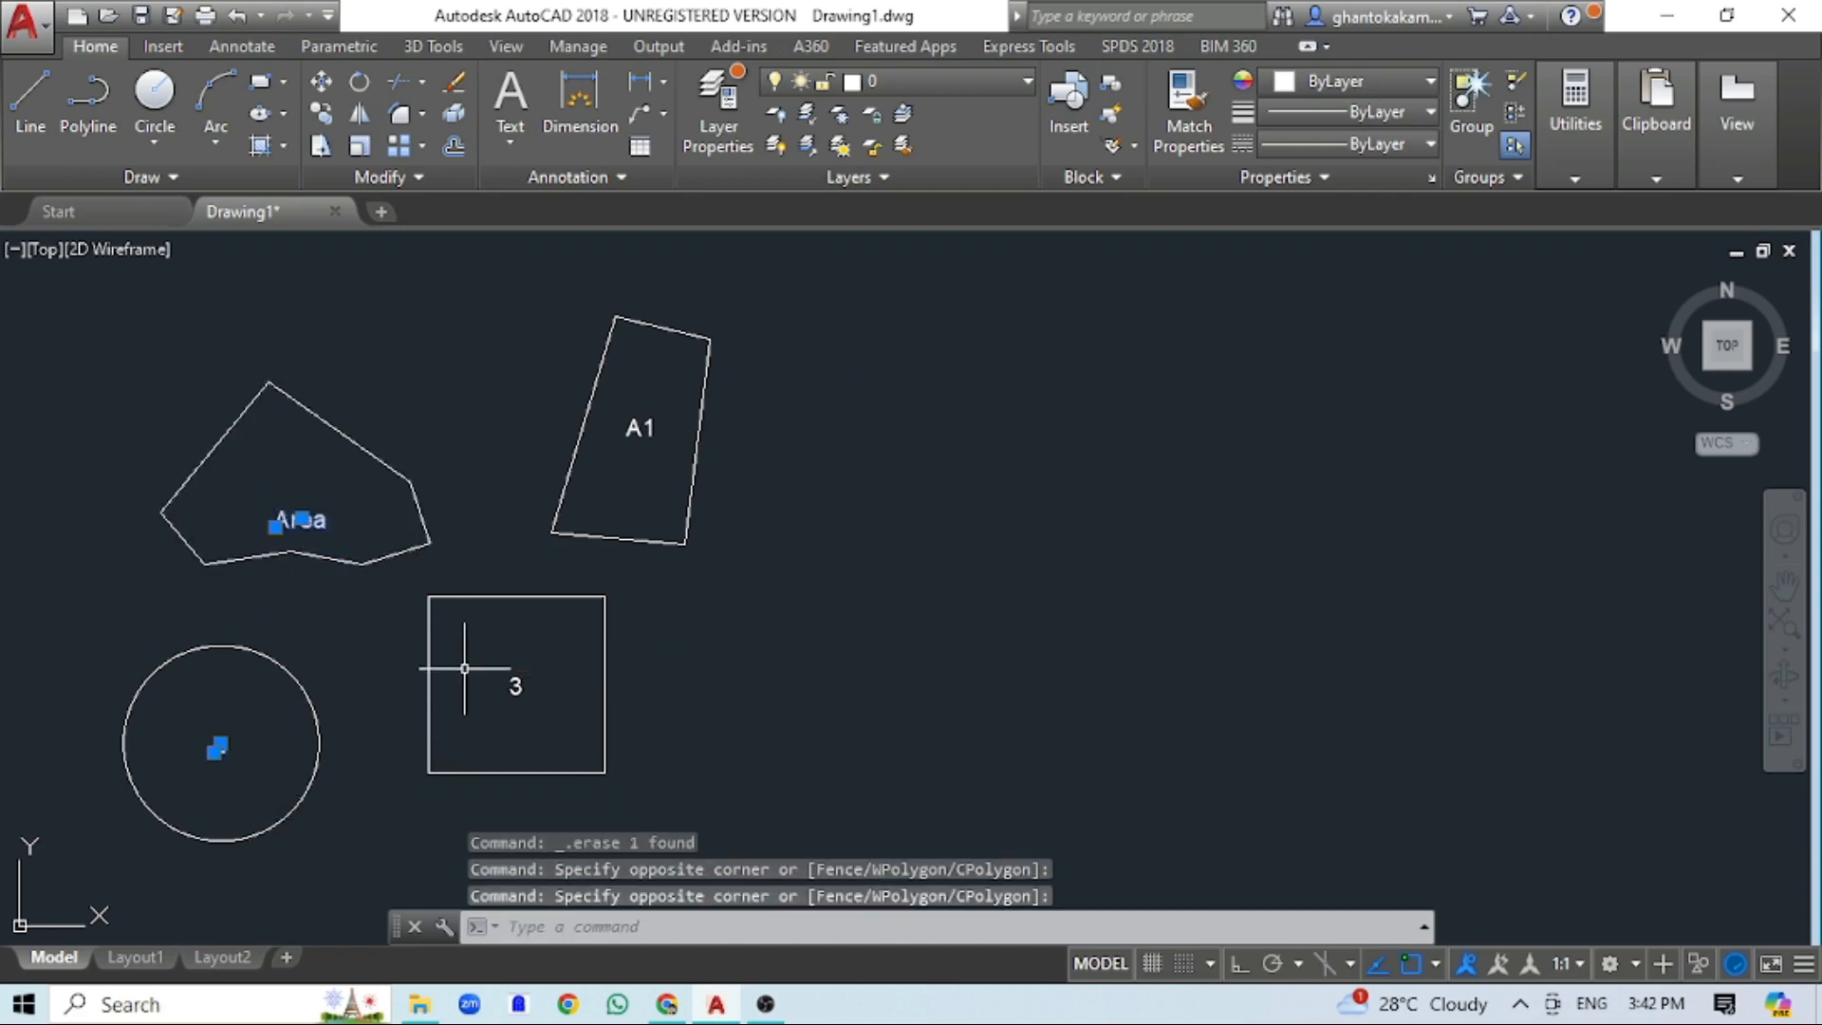
click(464, 669)
click(581, 726)
click(561, 373)
click(767, 471)
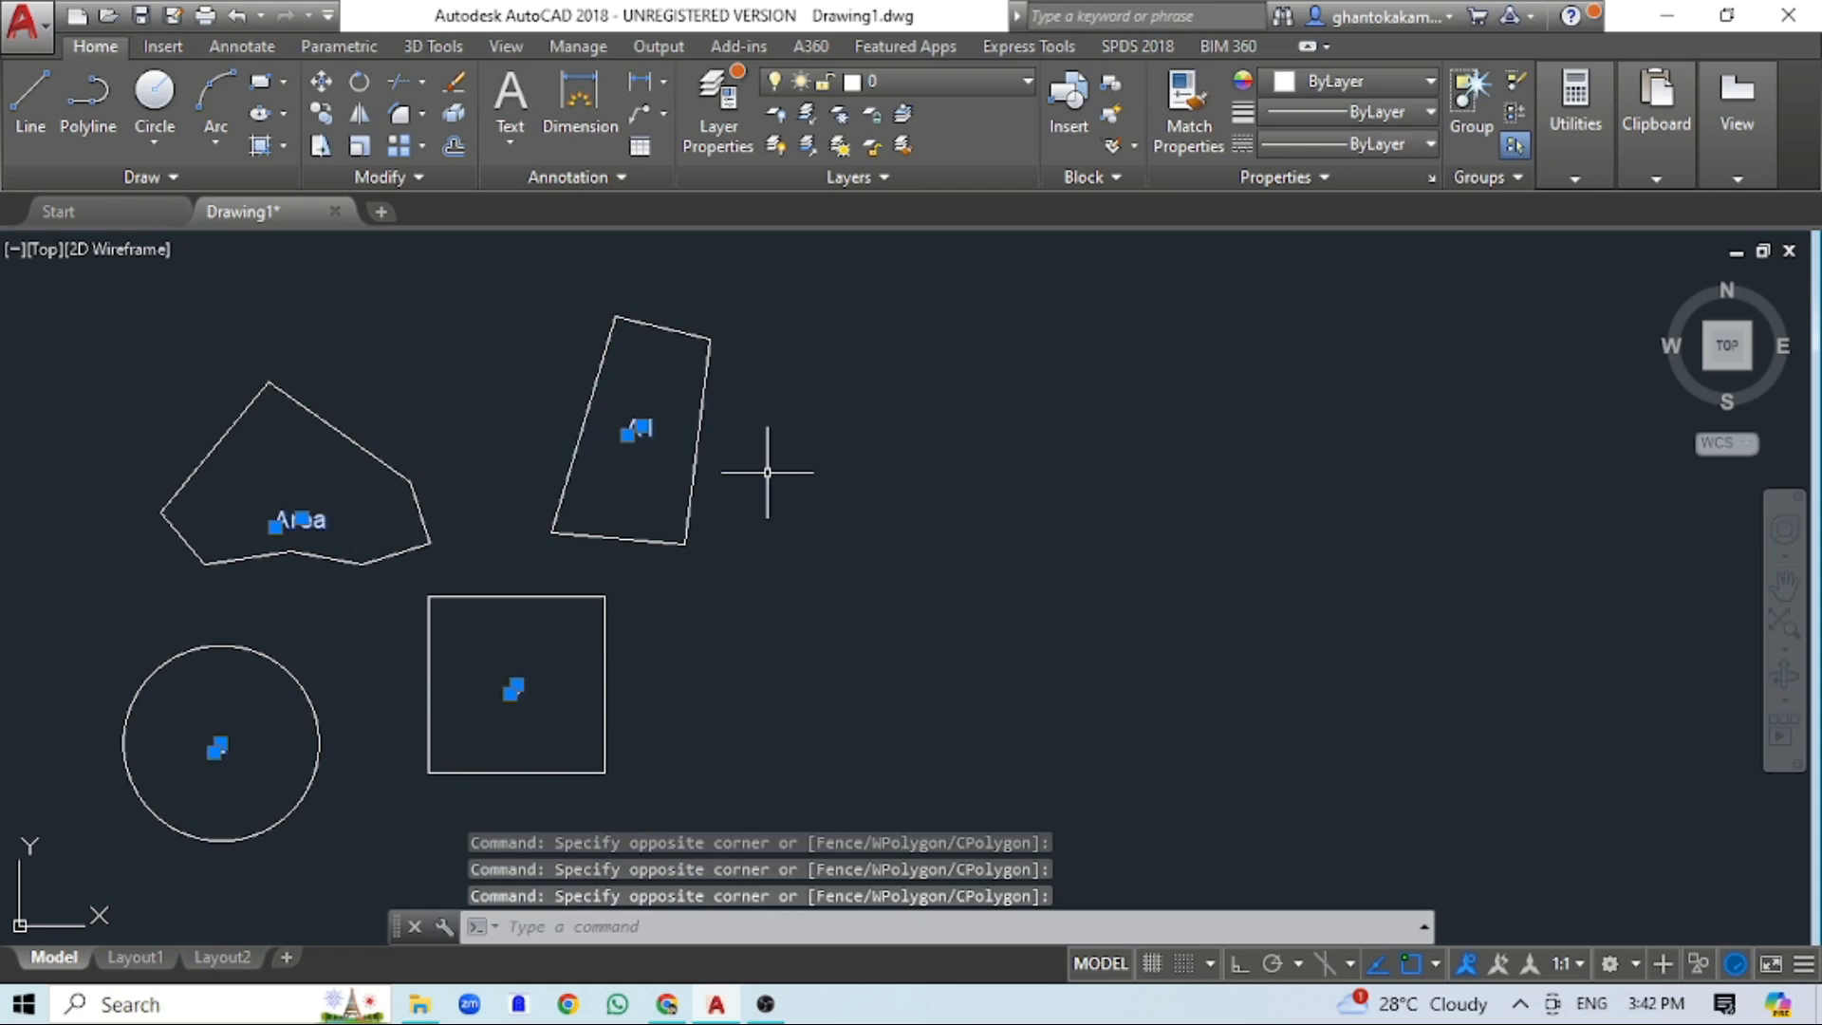
key(Delete)
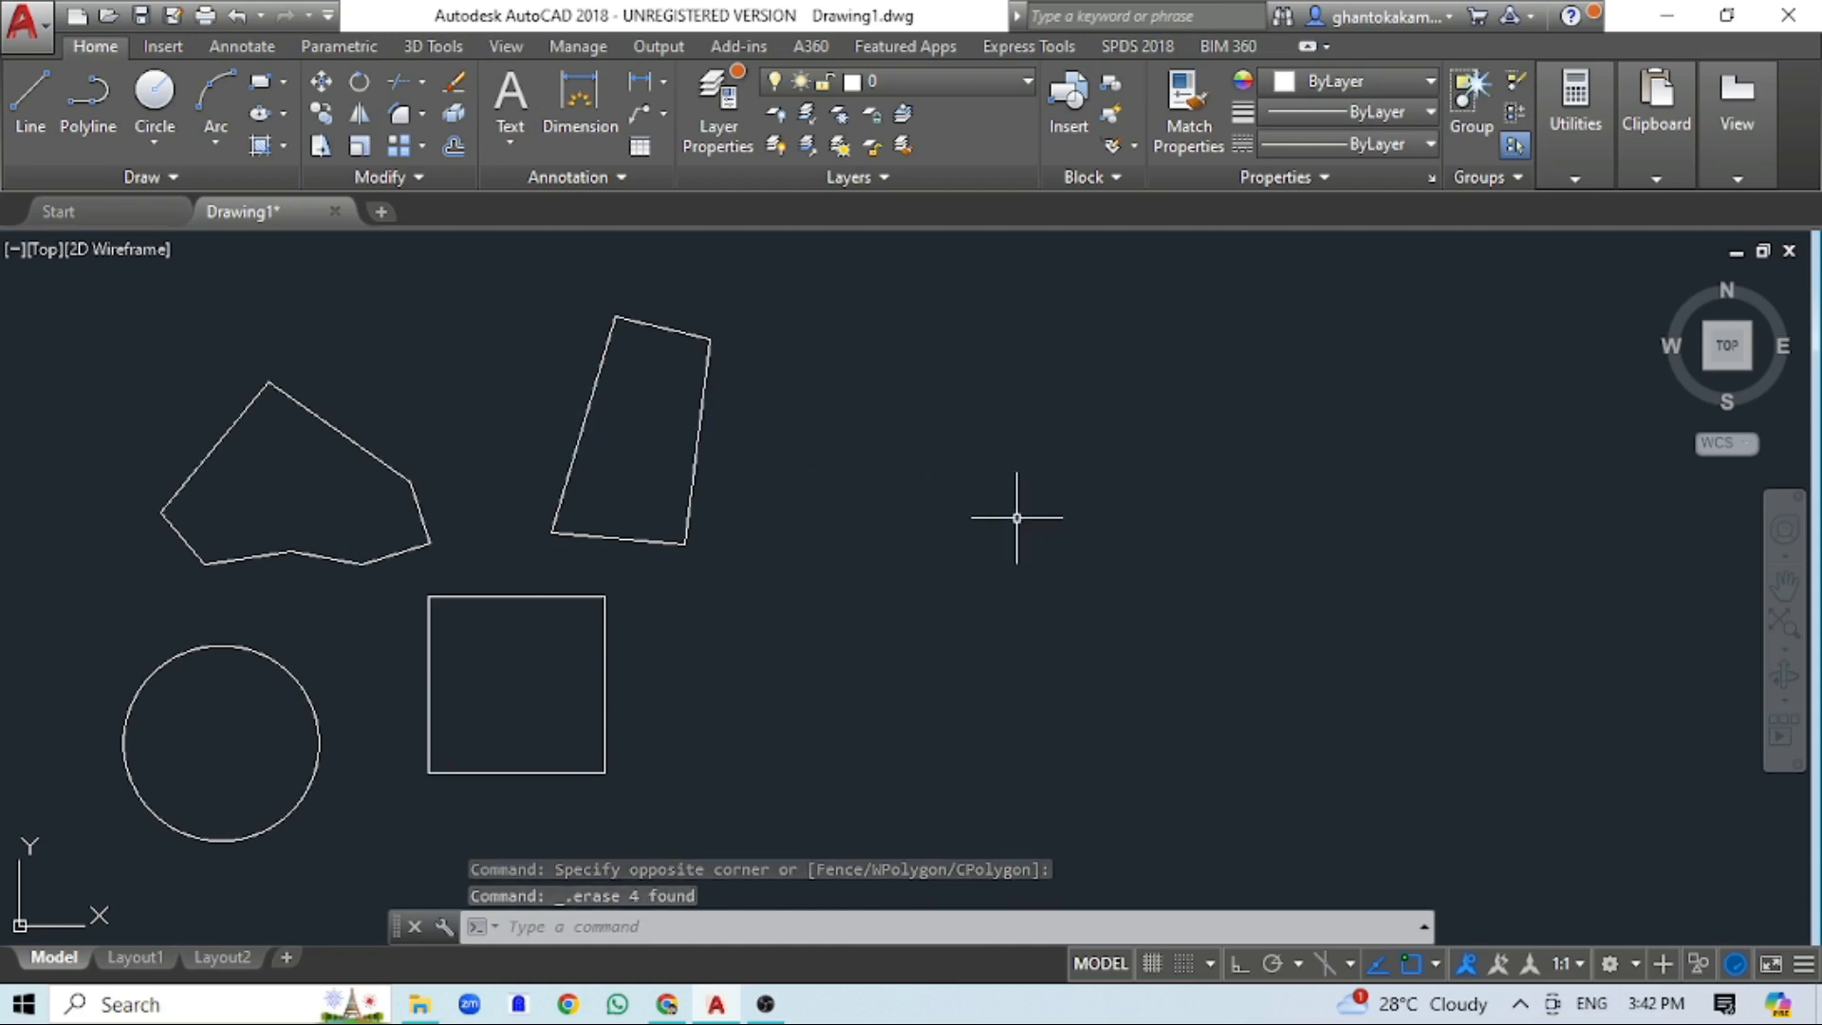
- Run the AF command with a starting number of 1
text(AF)
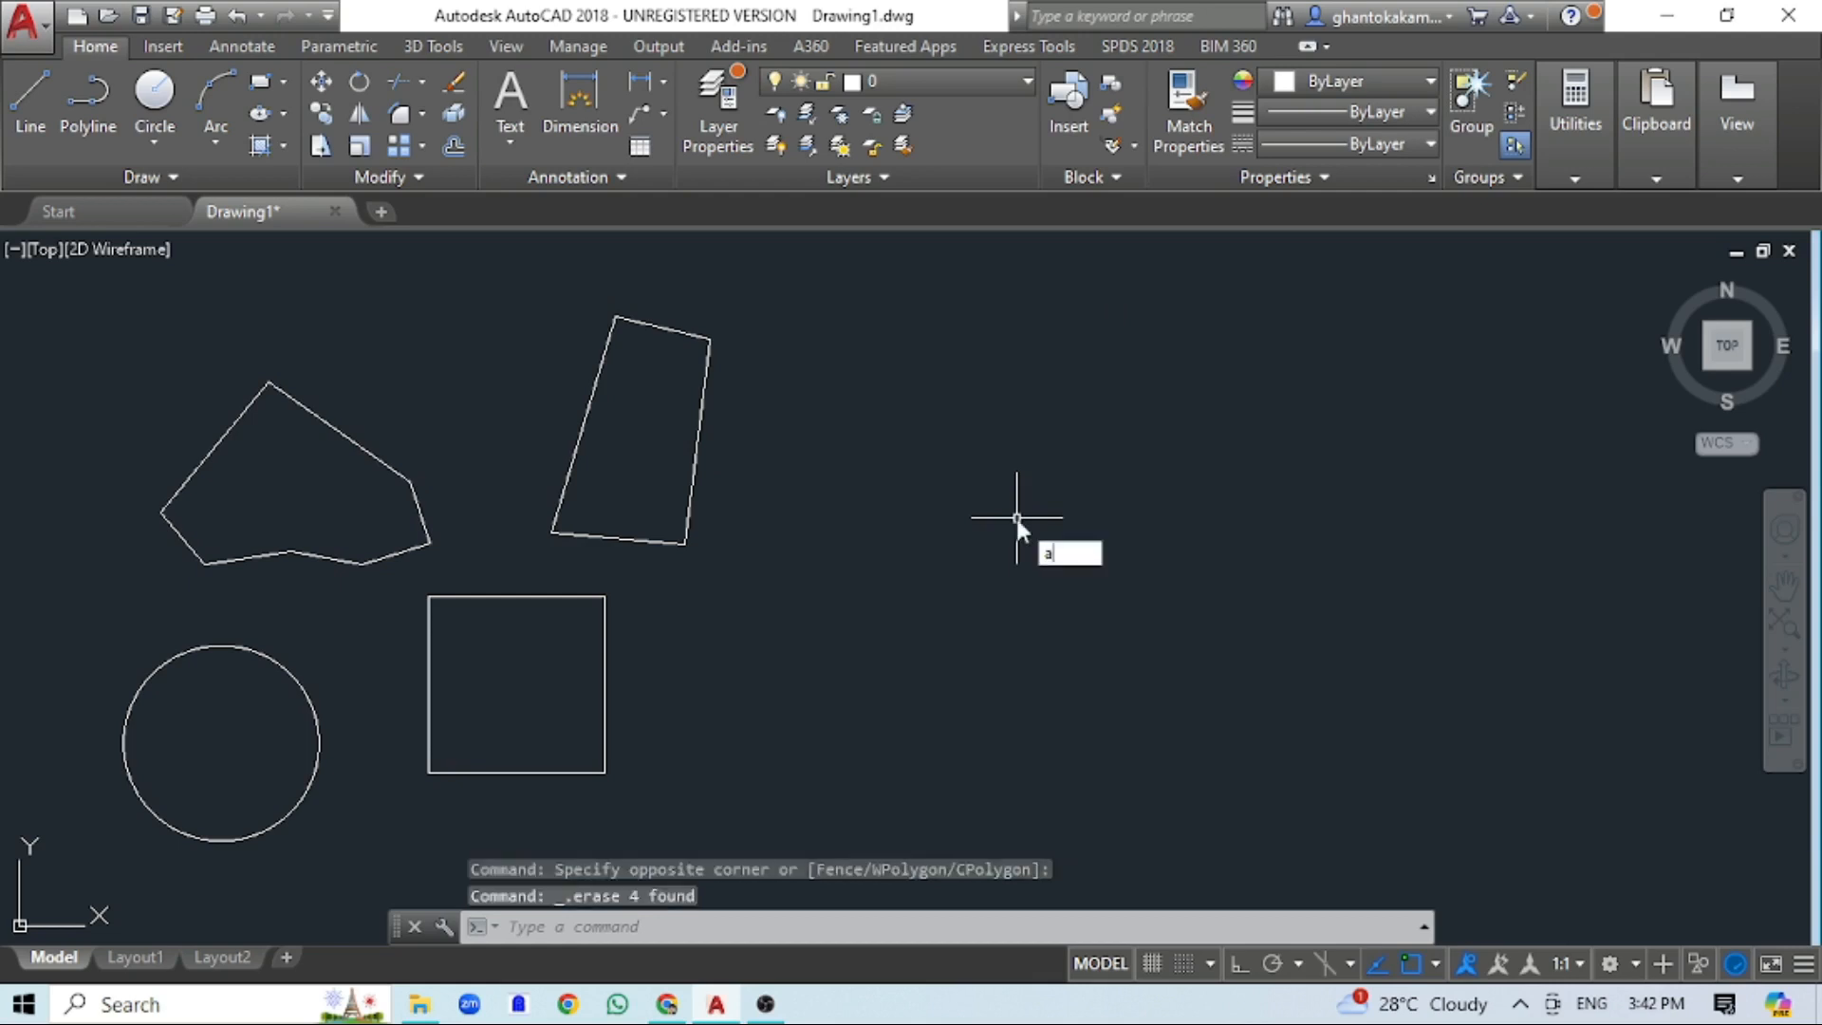
key(Return)
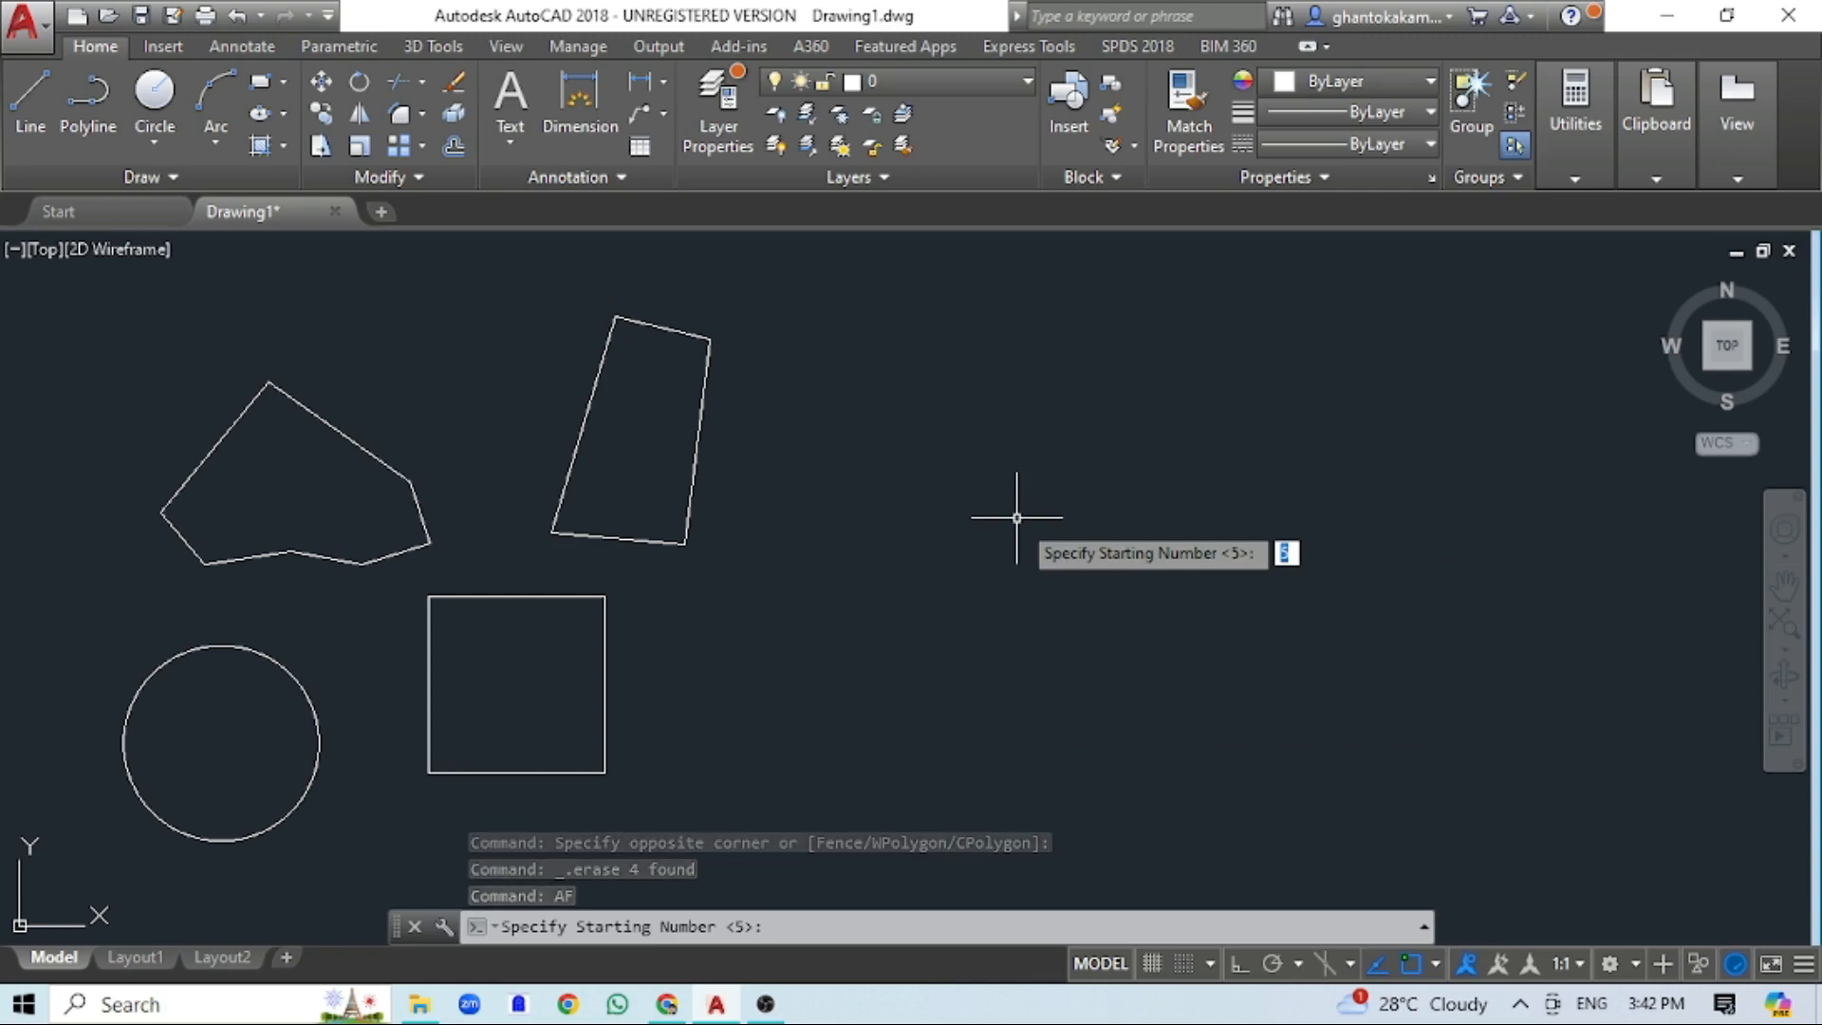
text(1)
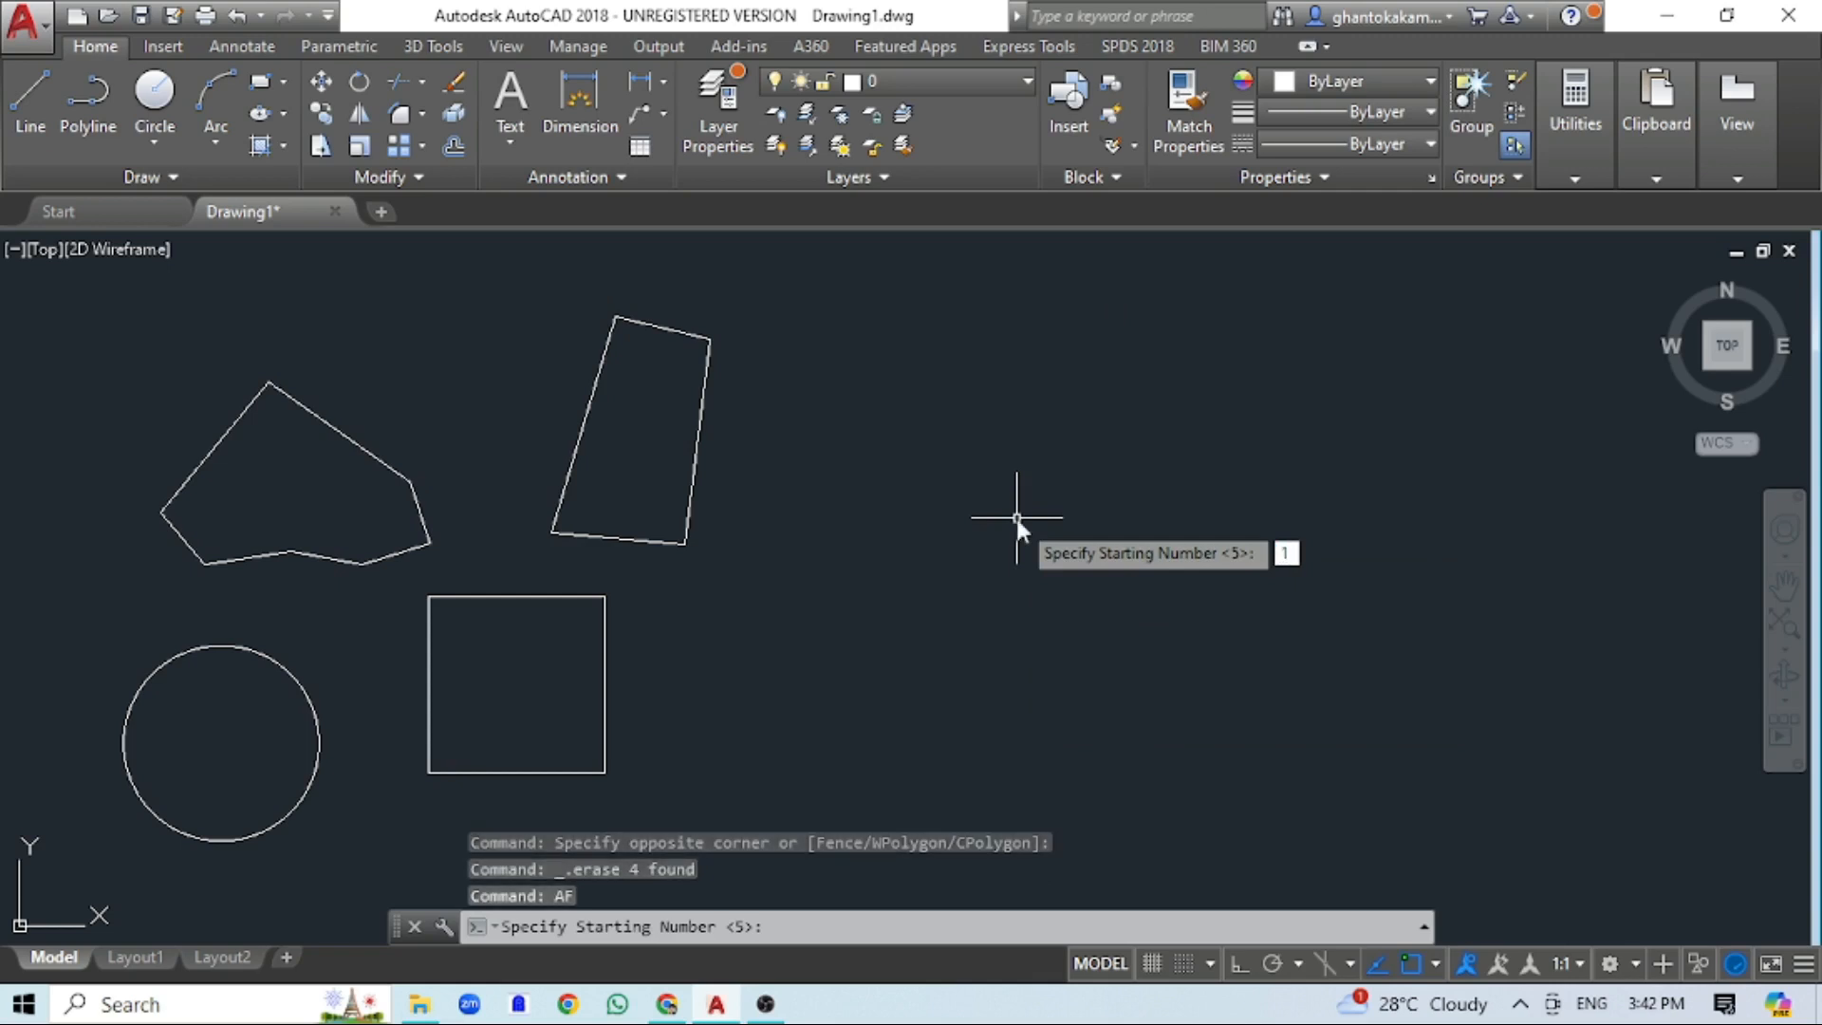
key(Return)
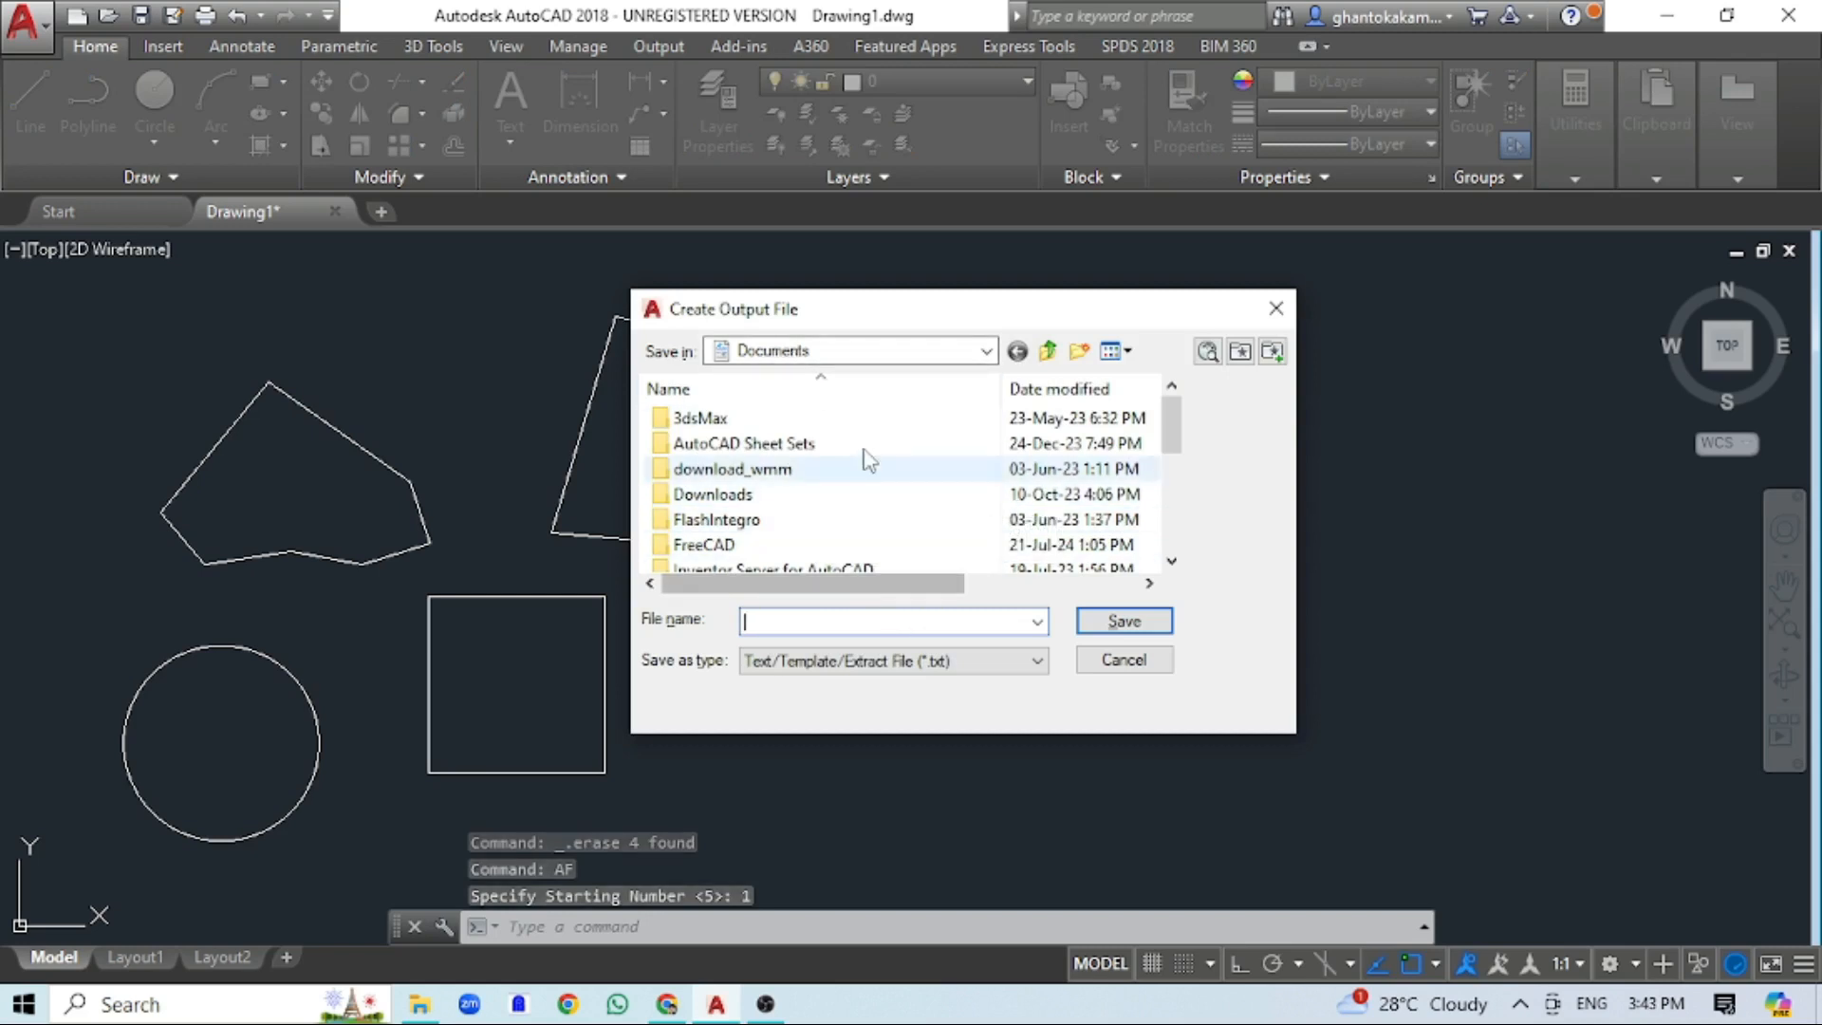
- Save the command's output file to the Desktop as a CSV named area table
drag(881, 321, 1062, 293)
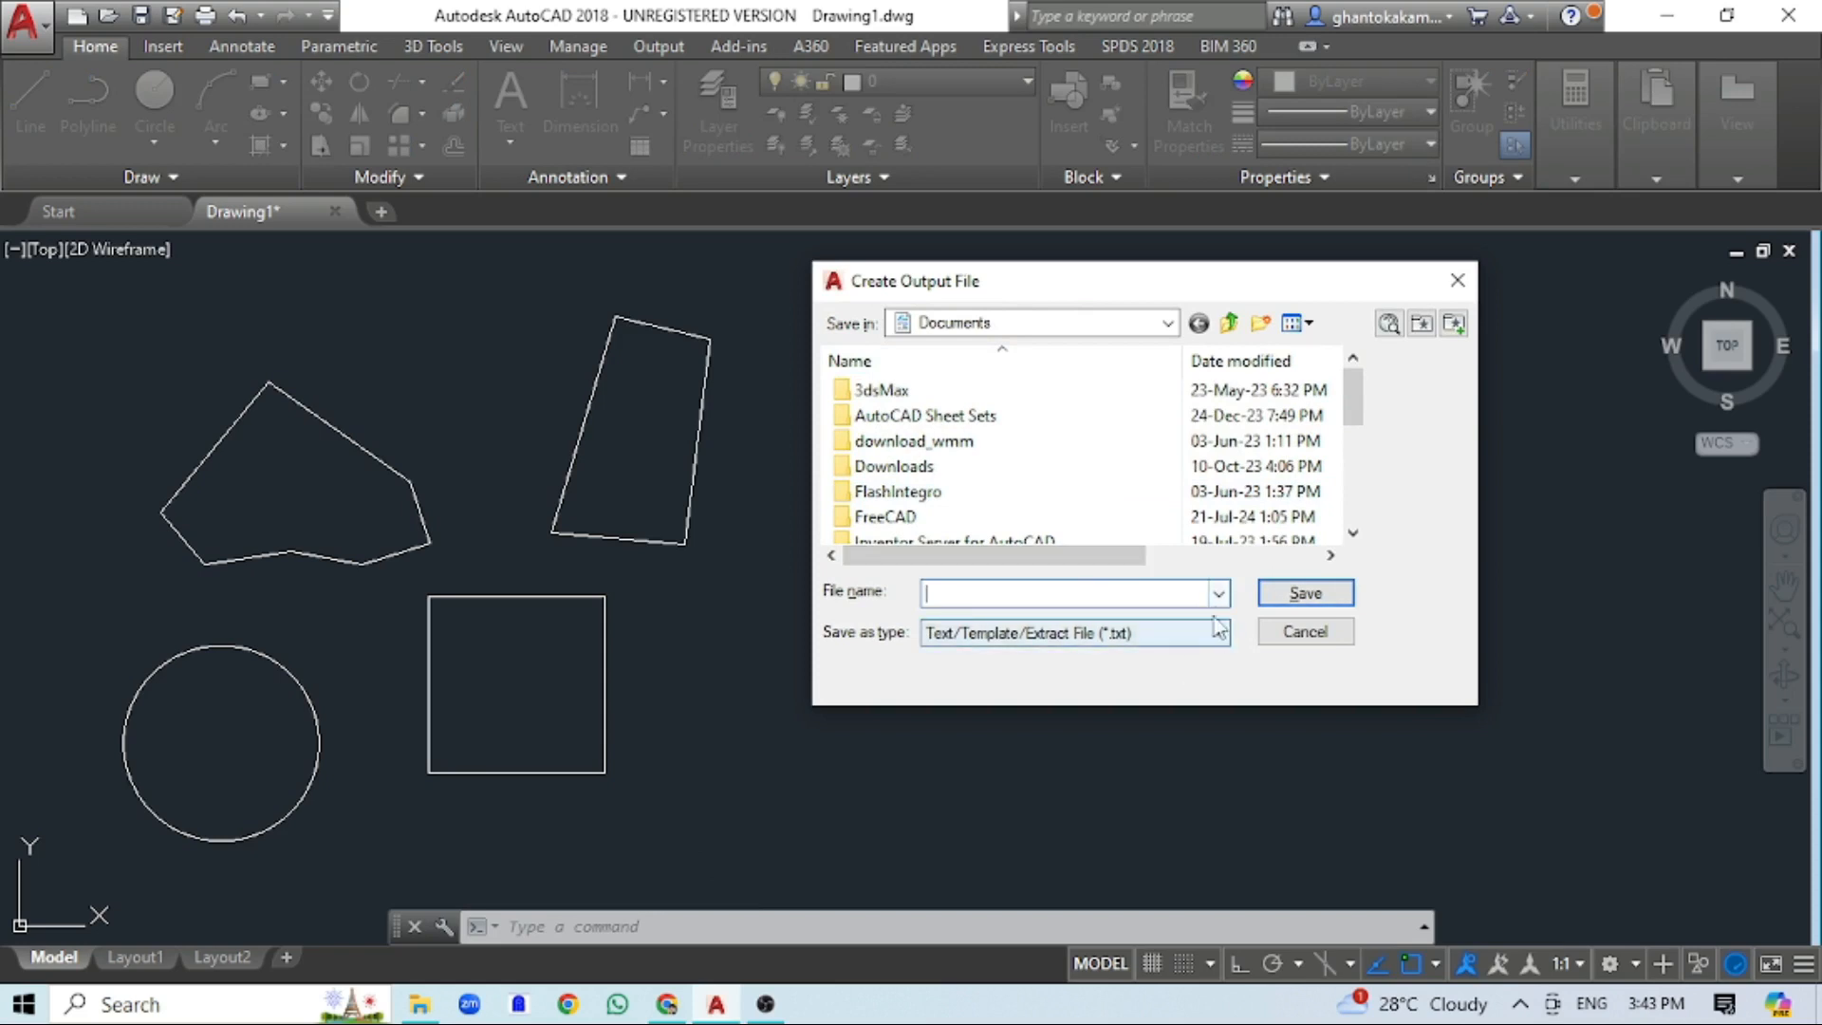
click(1167, 323)
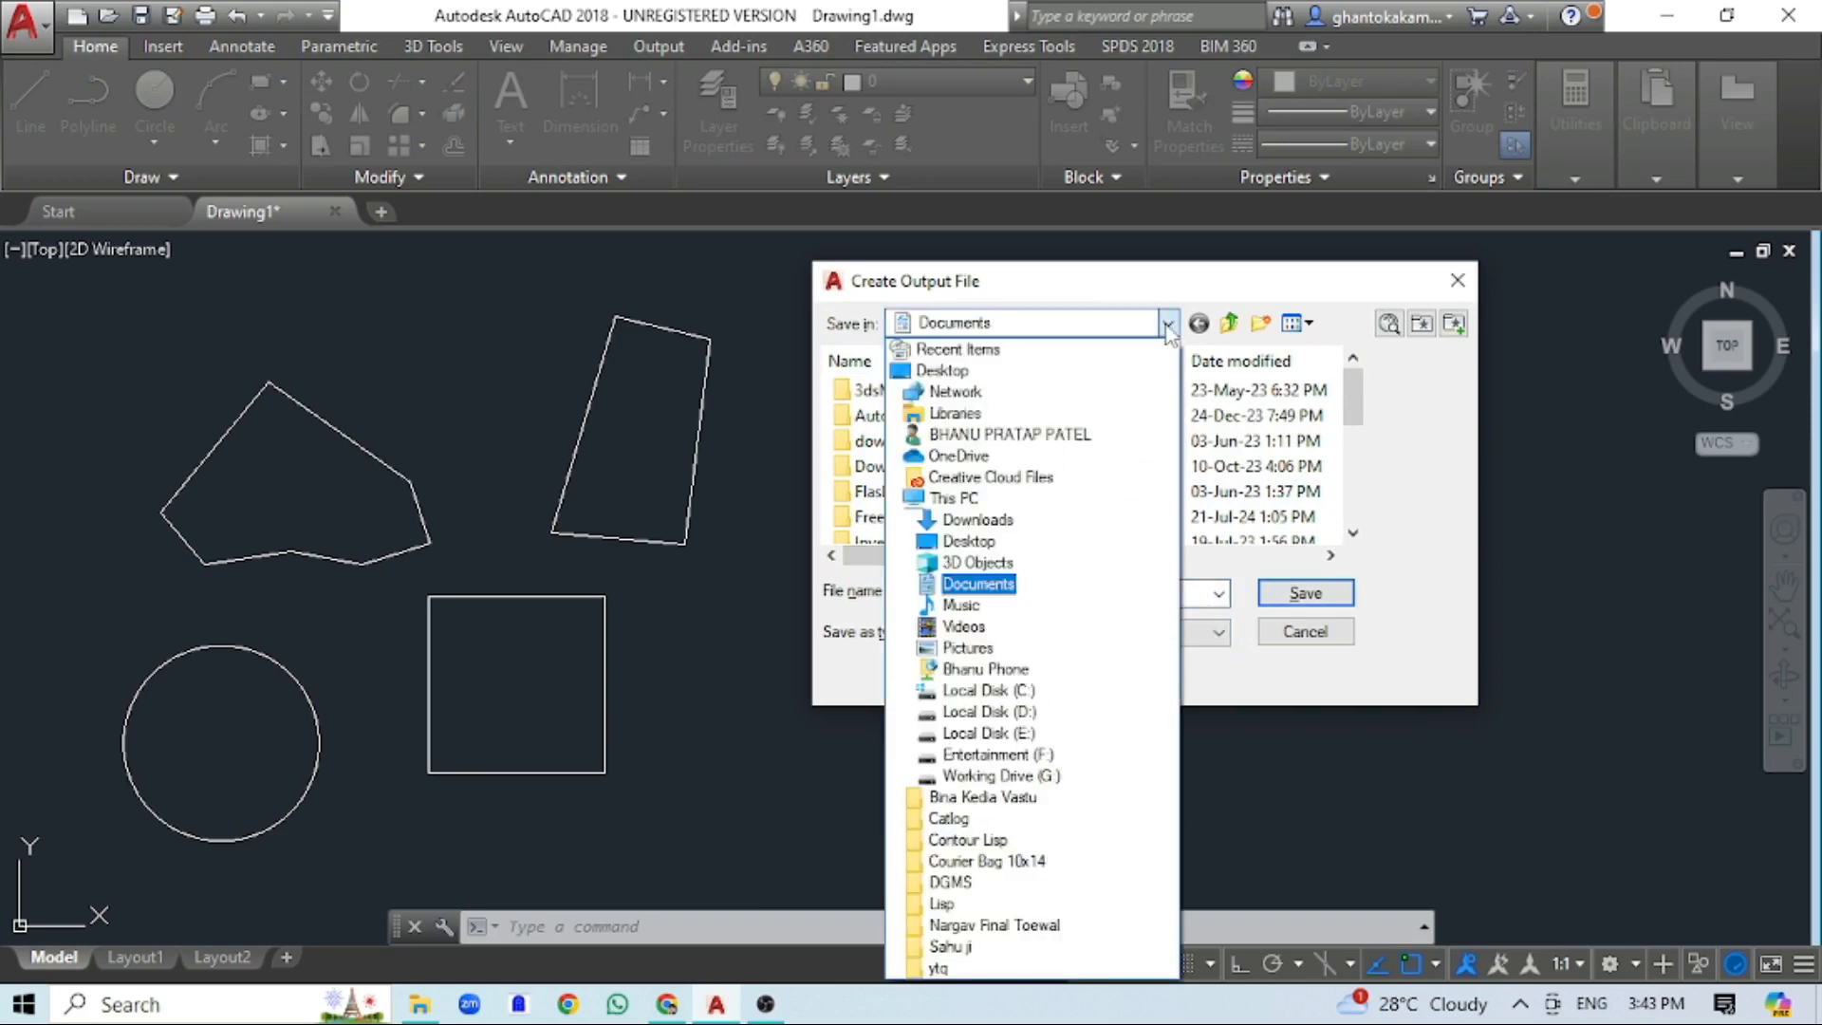
click(1006, 373)
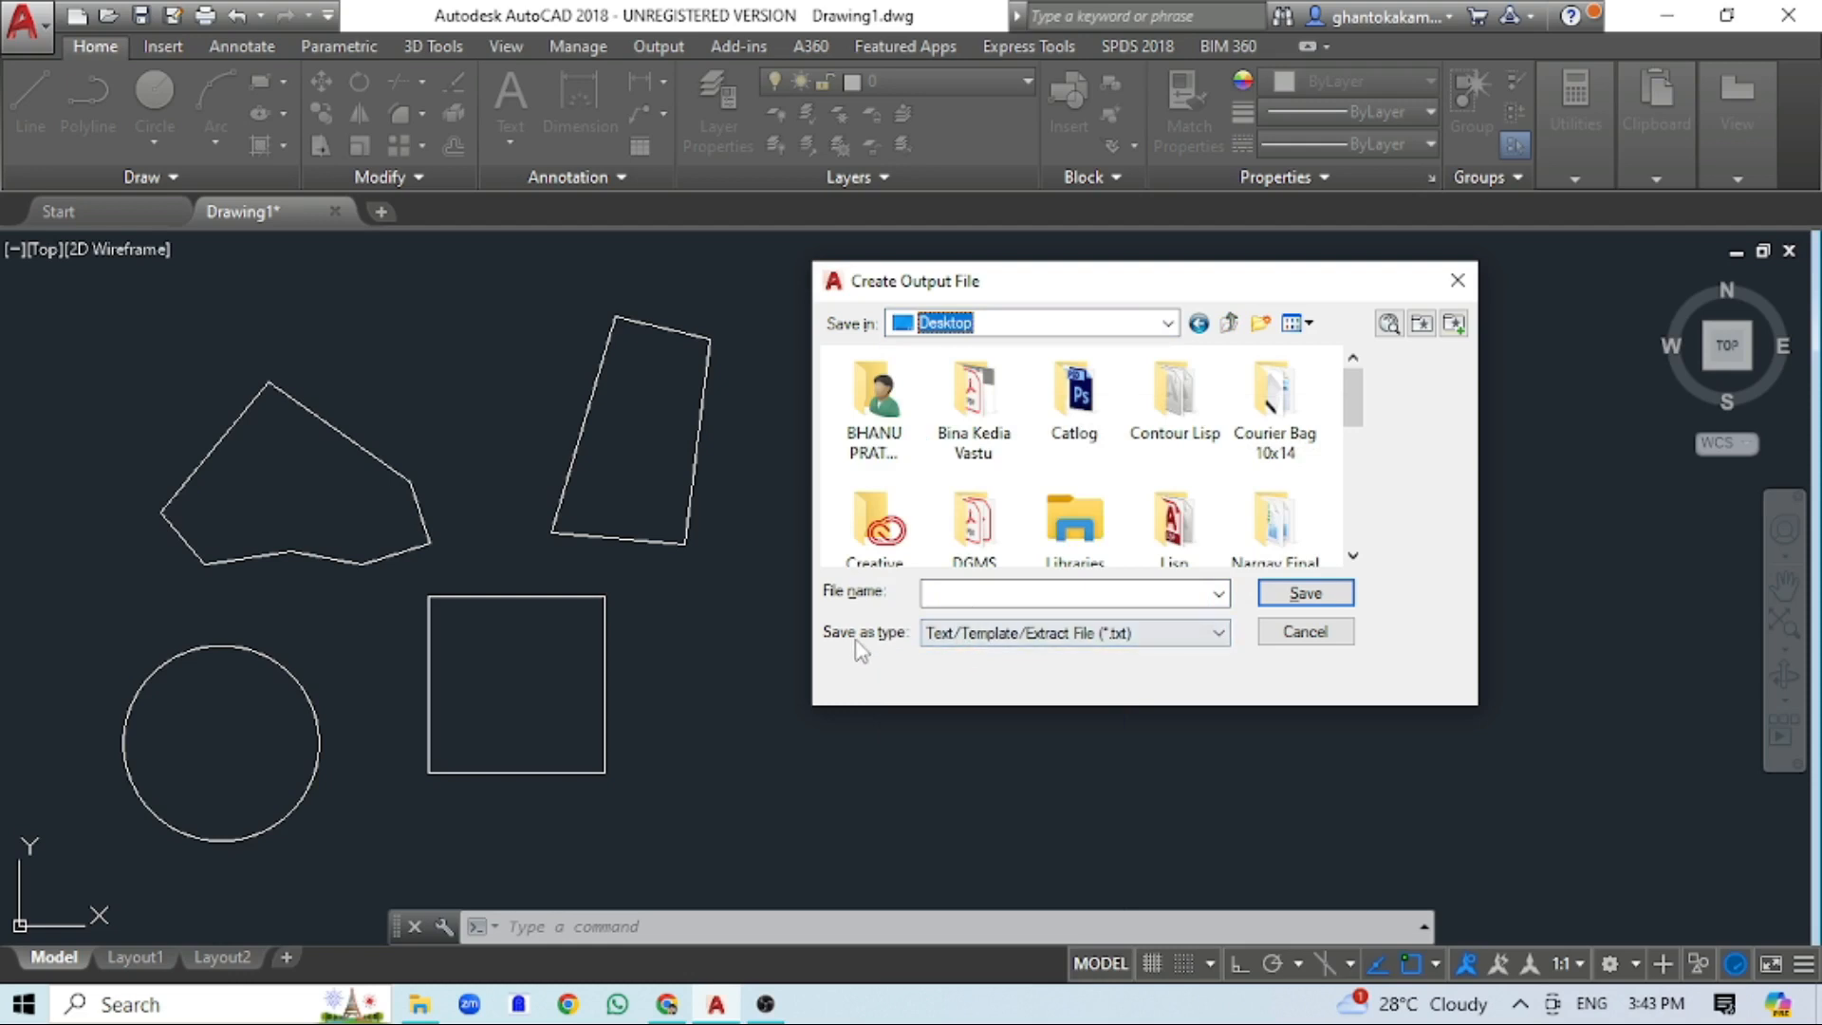
click(977, 636)
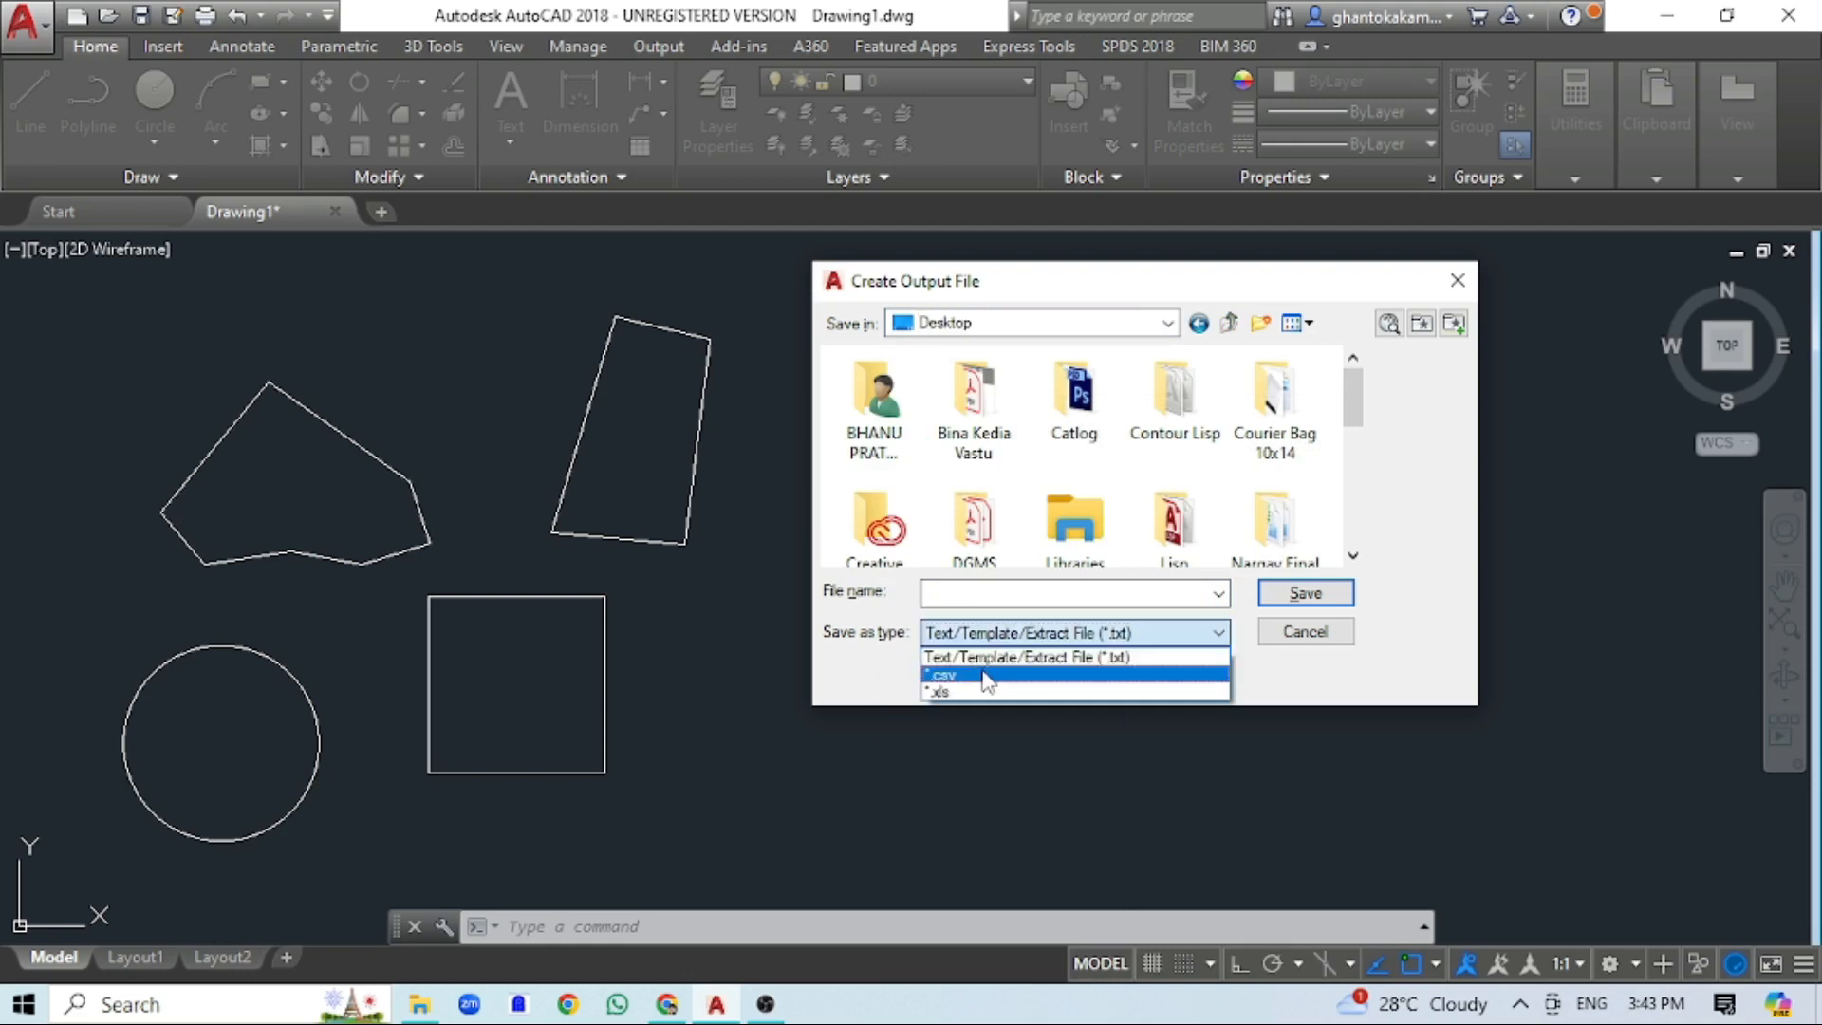
click(978, 675)
click(961, 591)
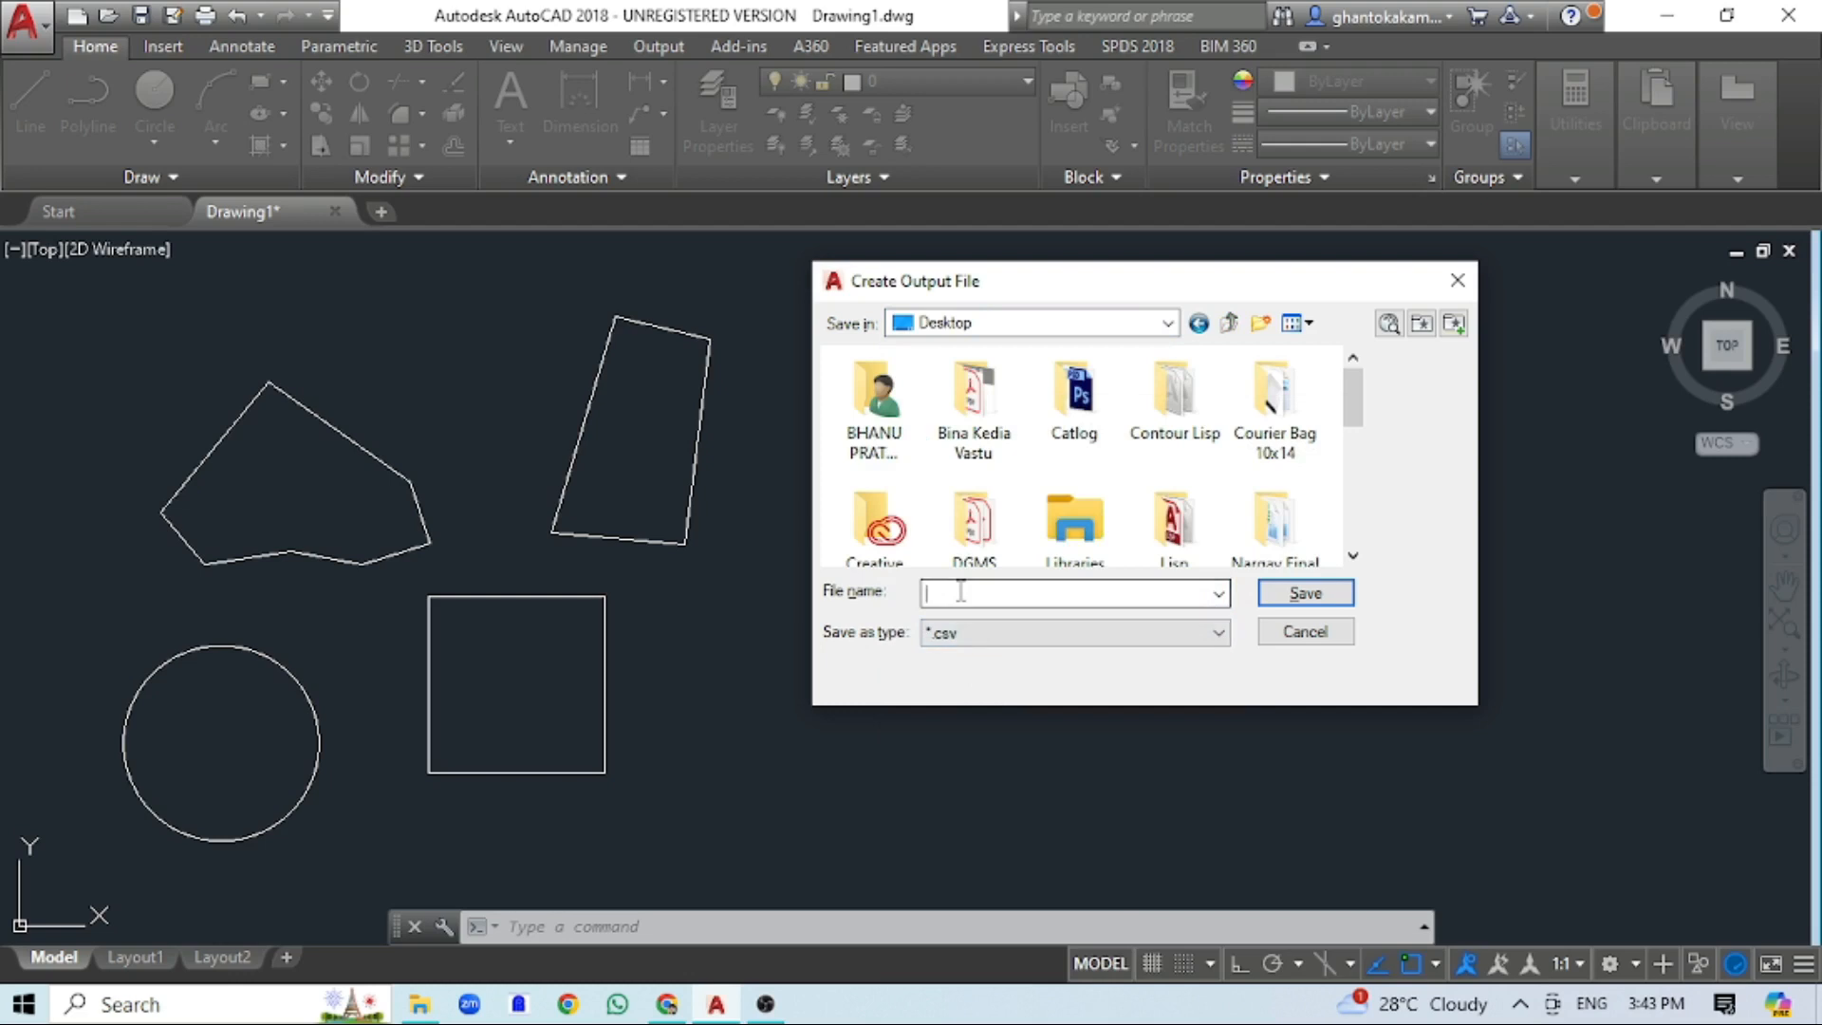
text(area table)
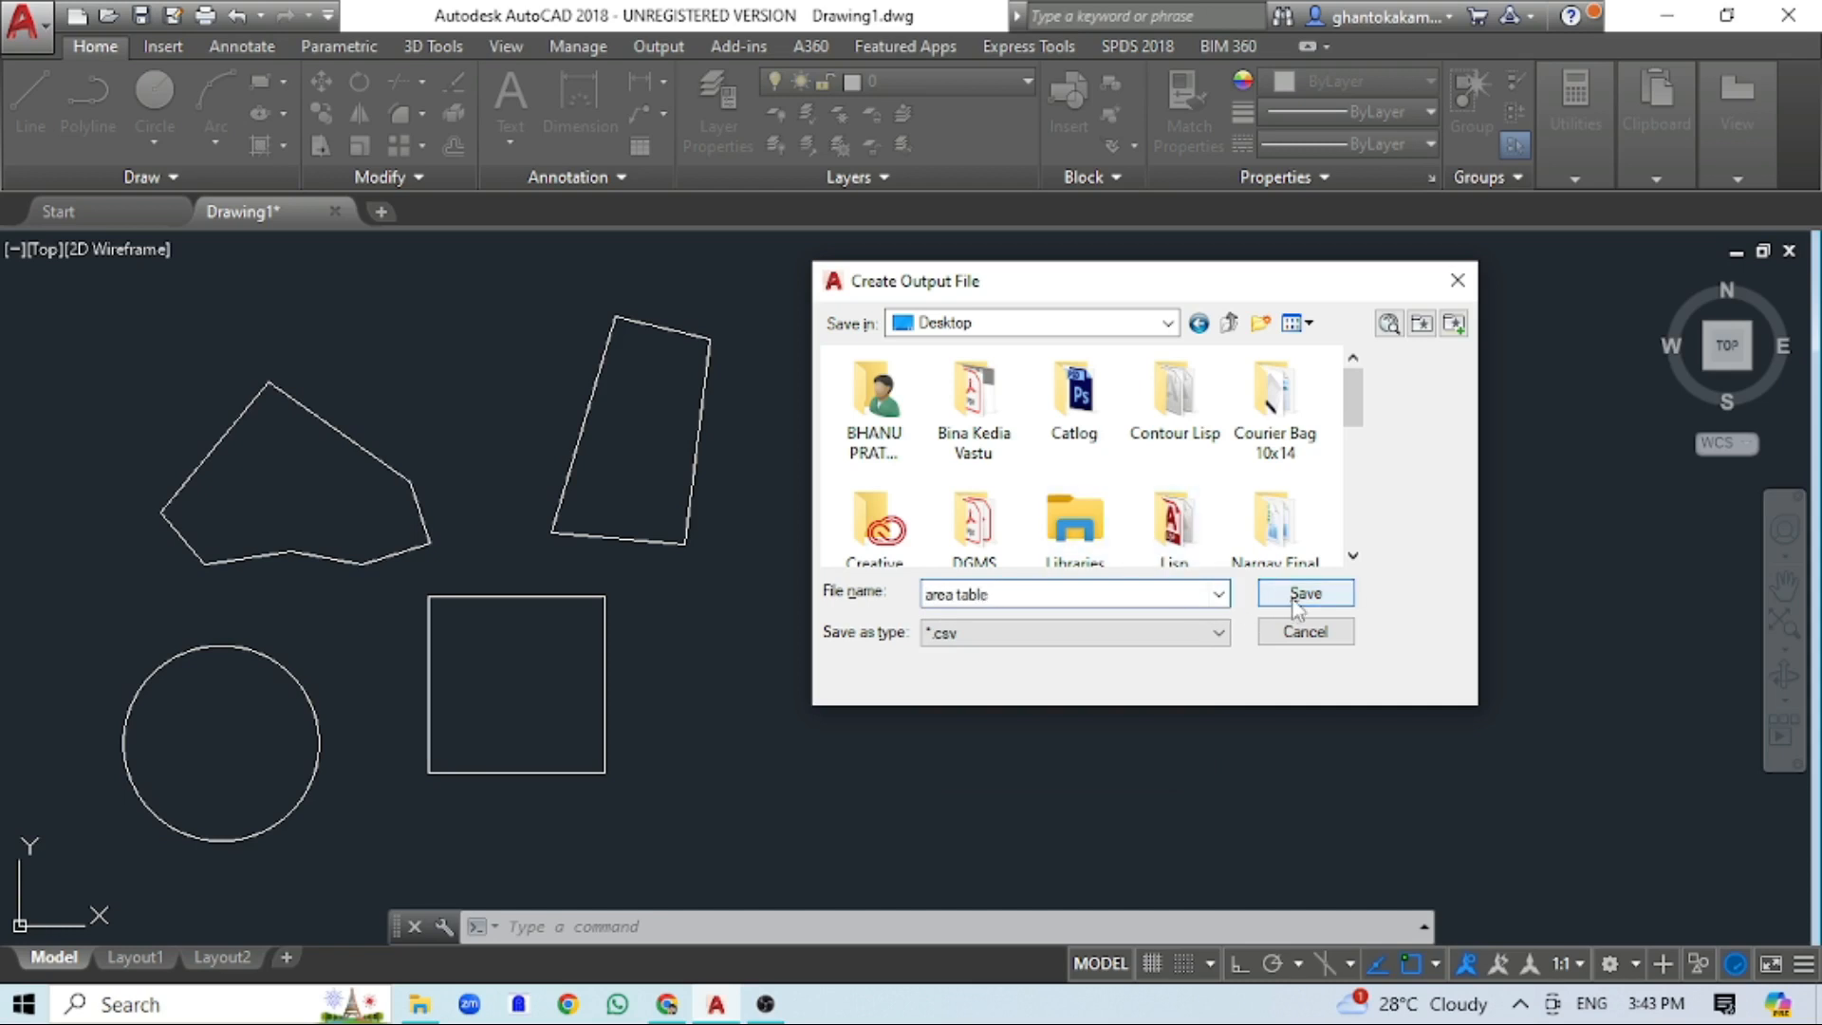
click(1304, 594)
- Number the quadrilateral, square, circle and irregular polygon in that order, and finish the selection to export their areas
text(1)
key(Return)
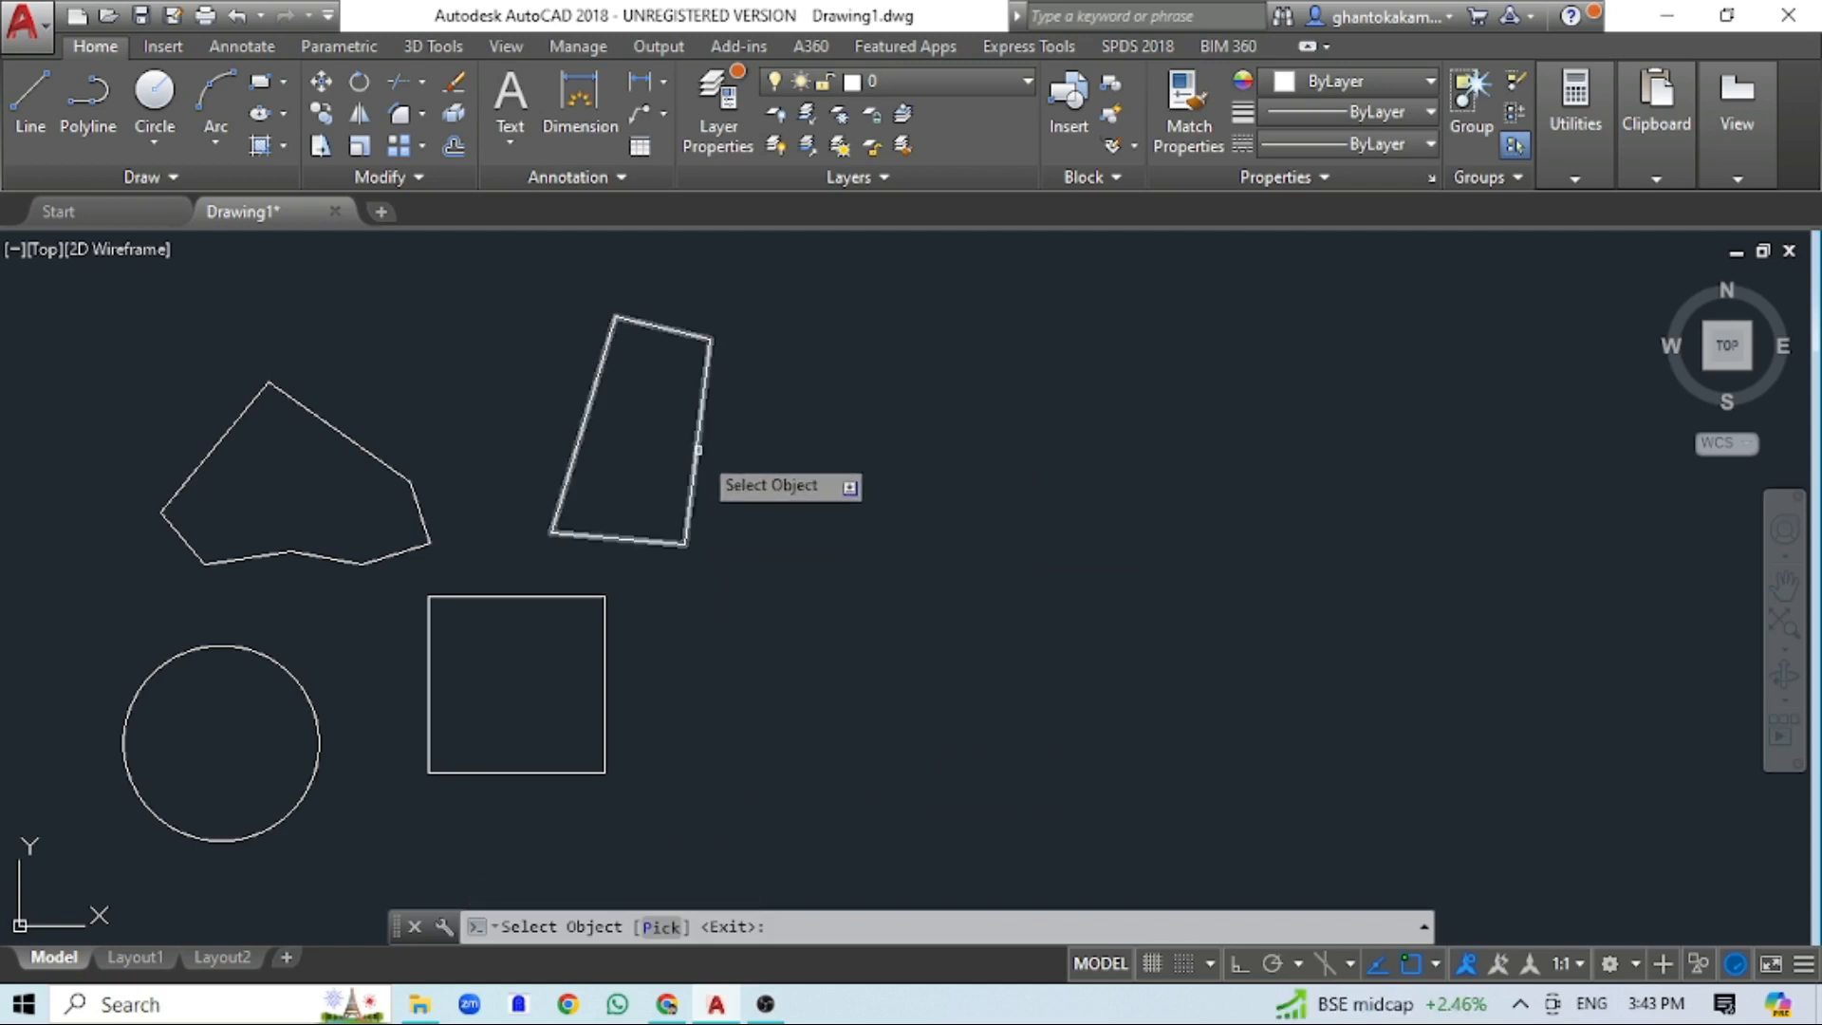
click(698, 450)
click(540, 598)
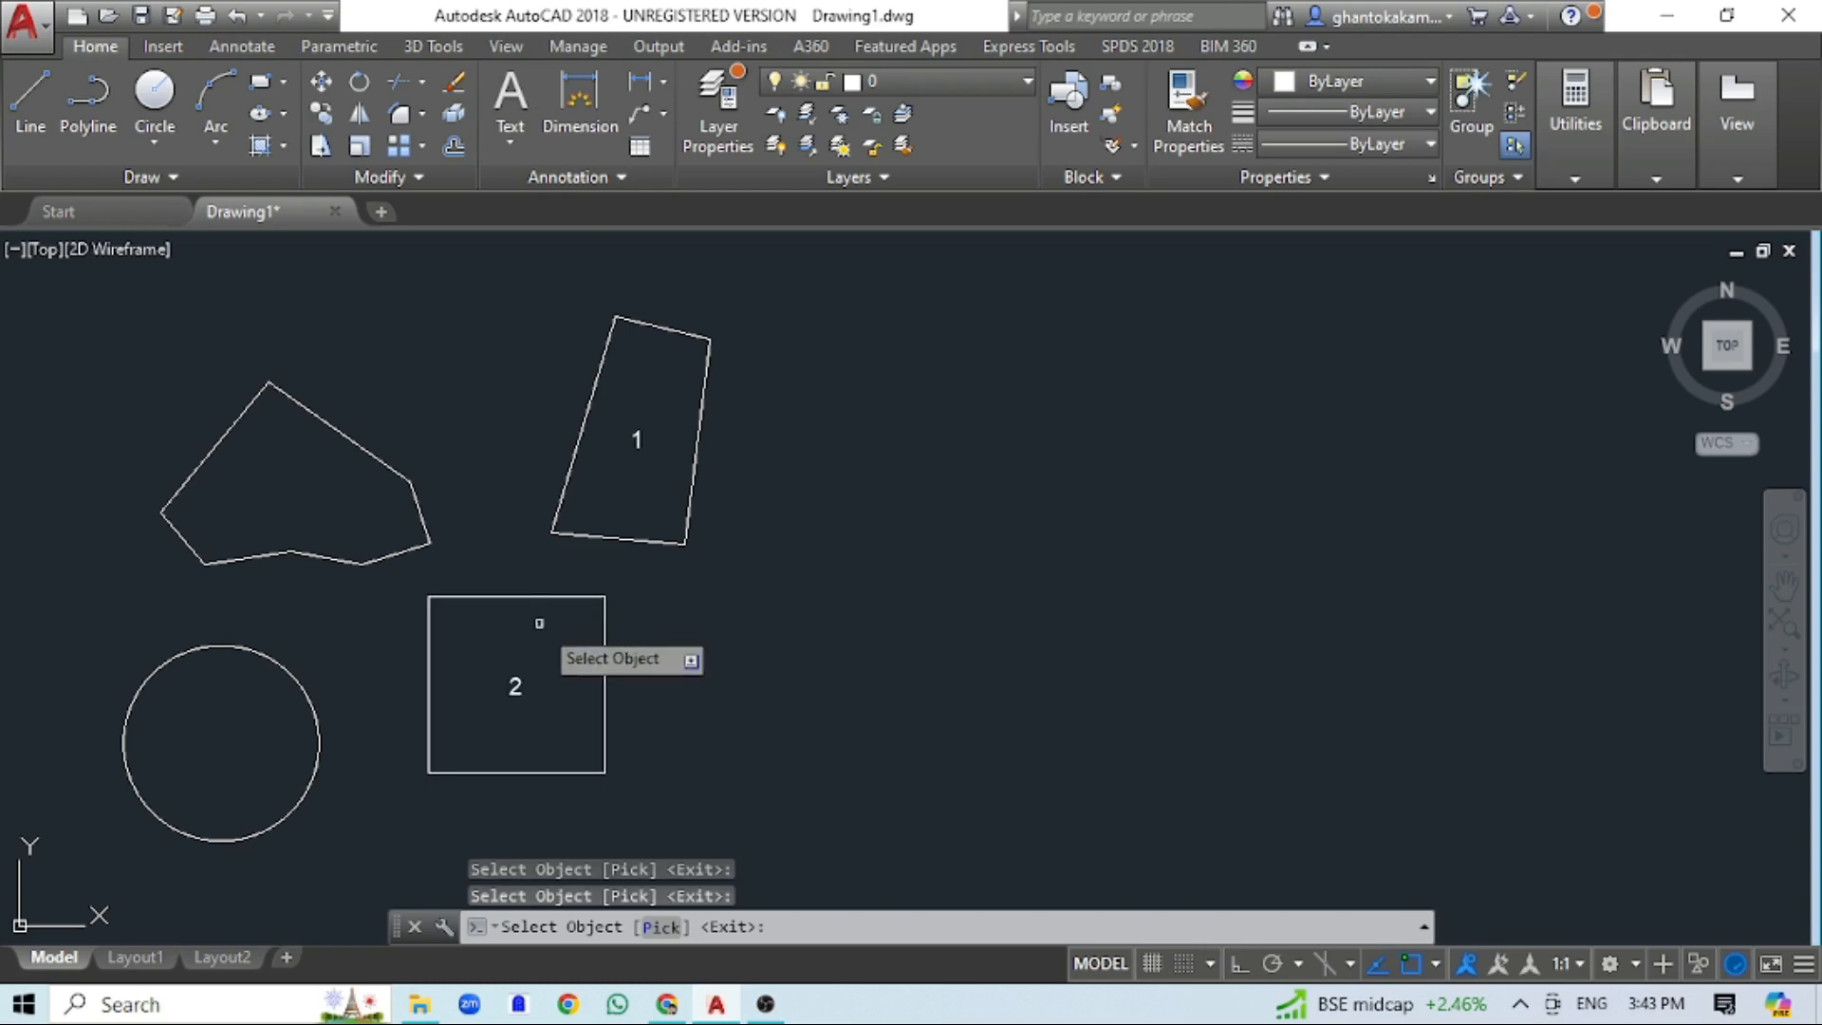
click(317, 731)
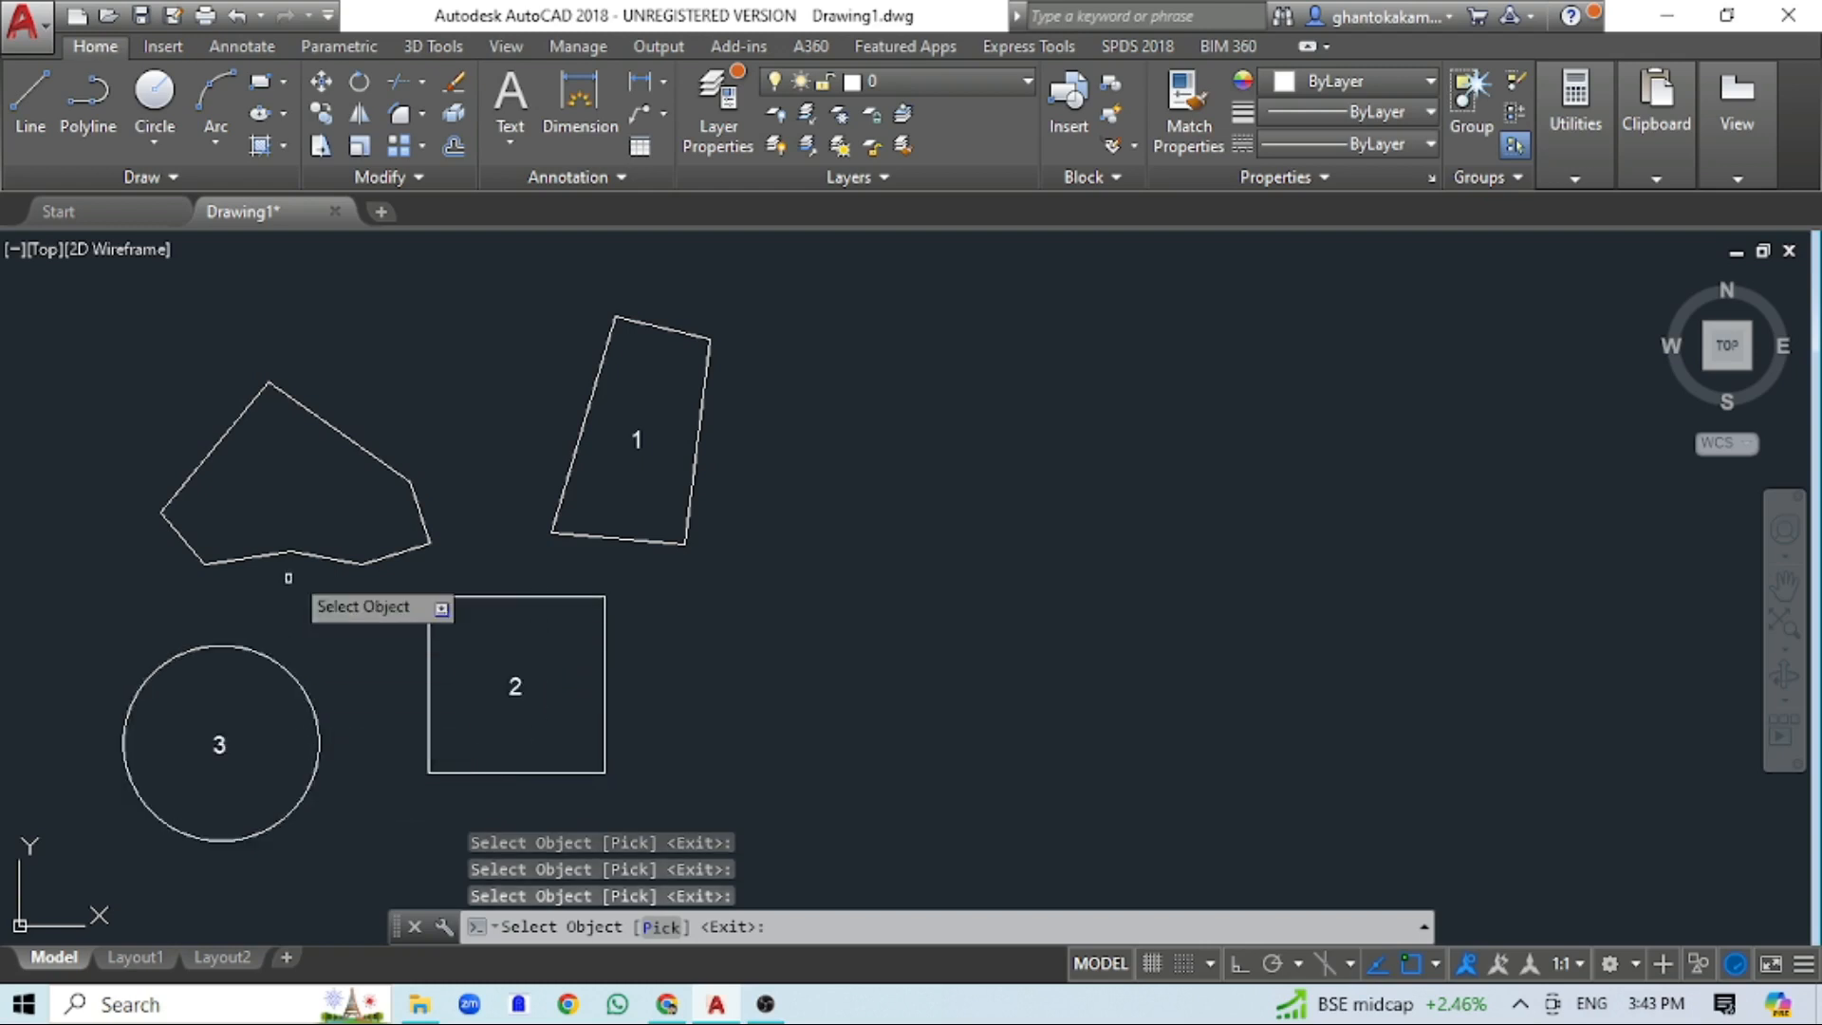
click(357, 448)
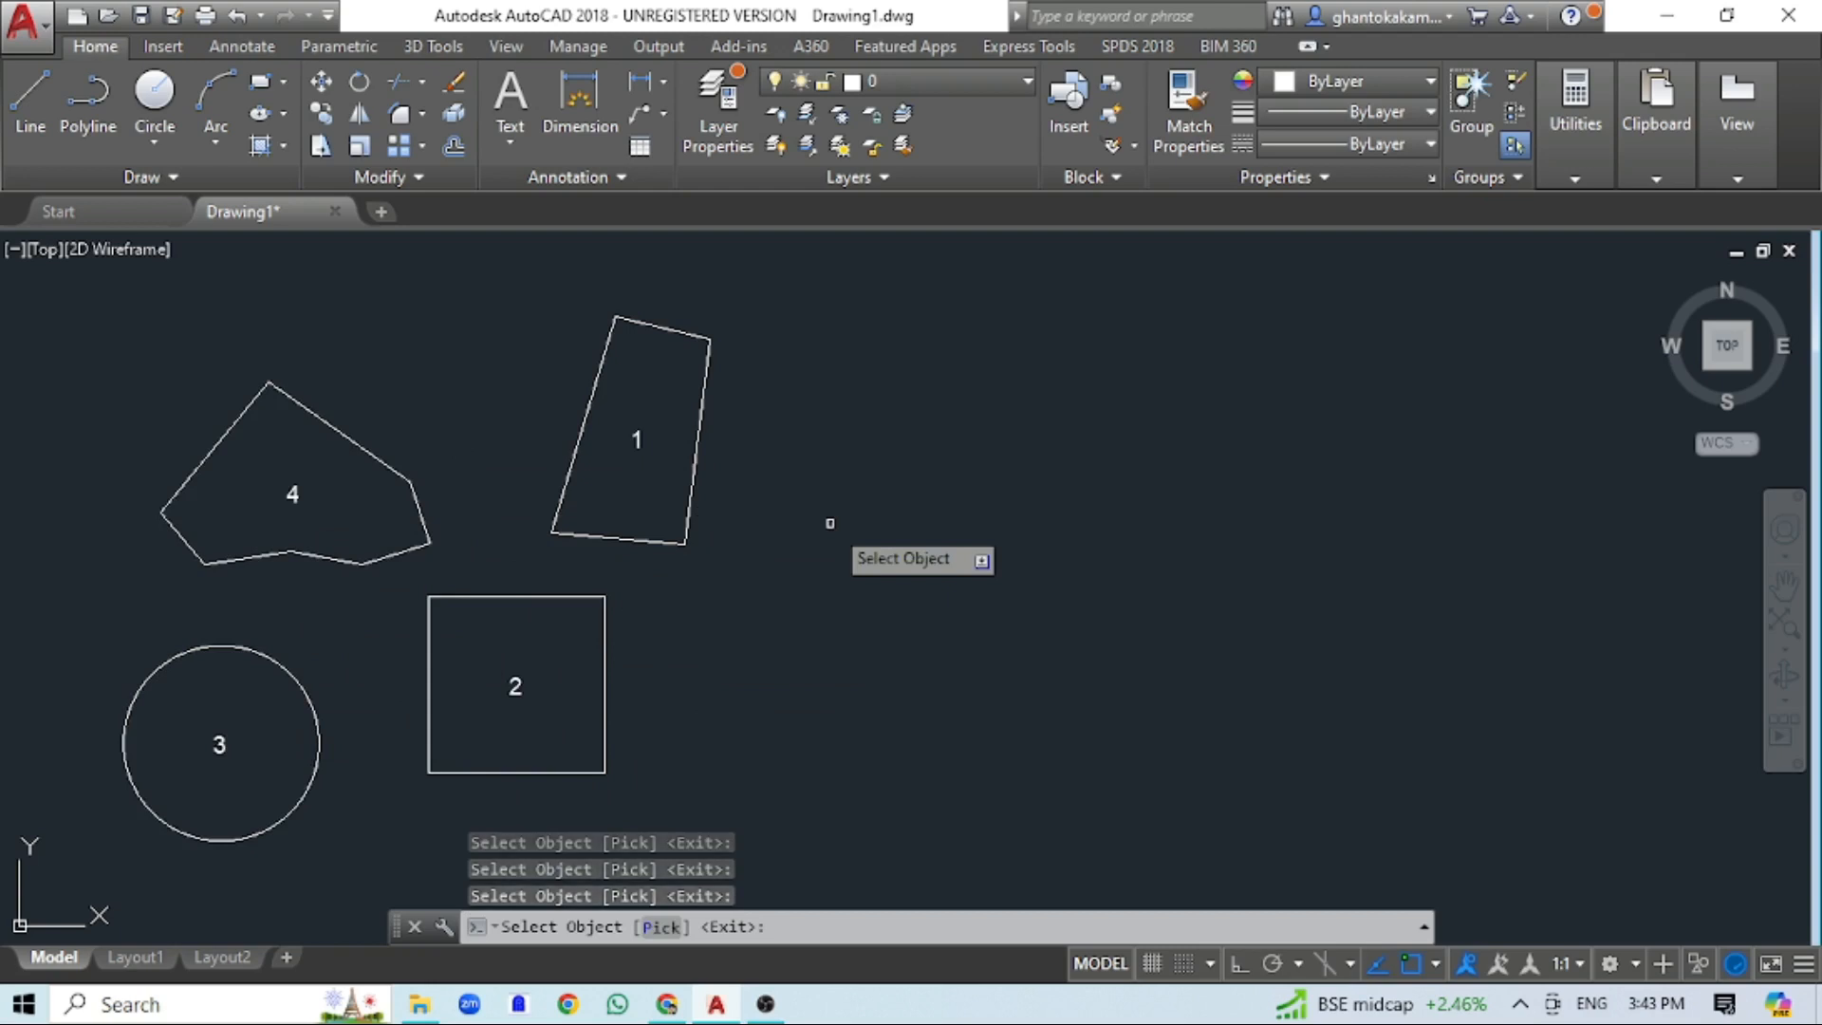
key(Return)
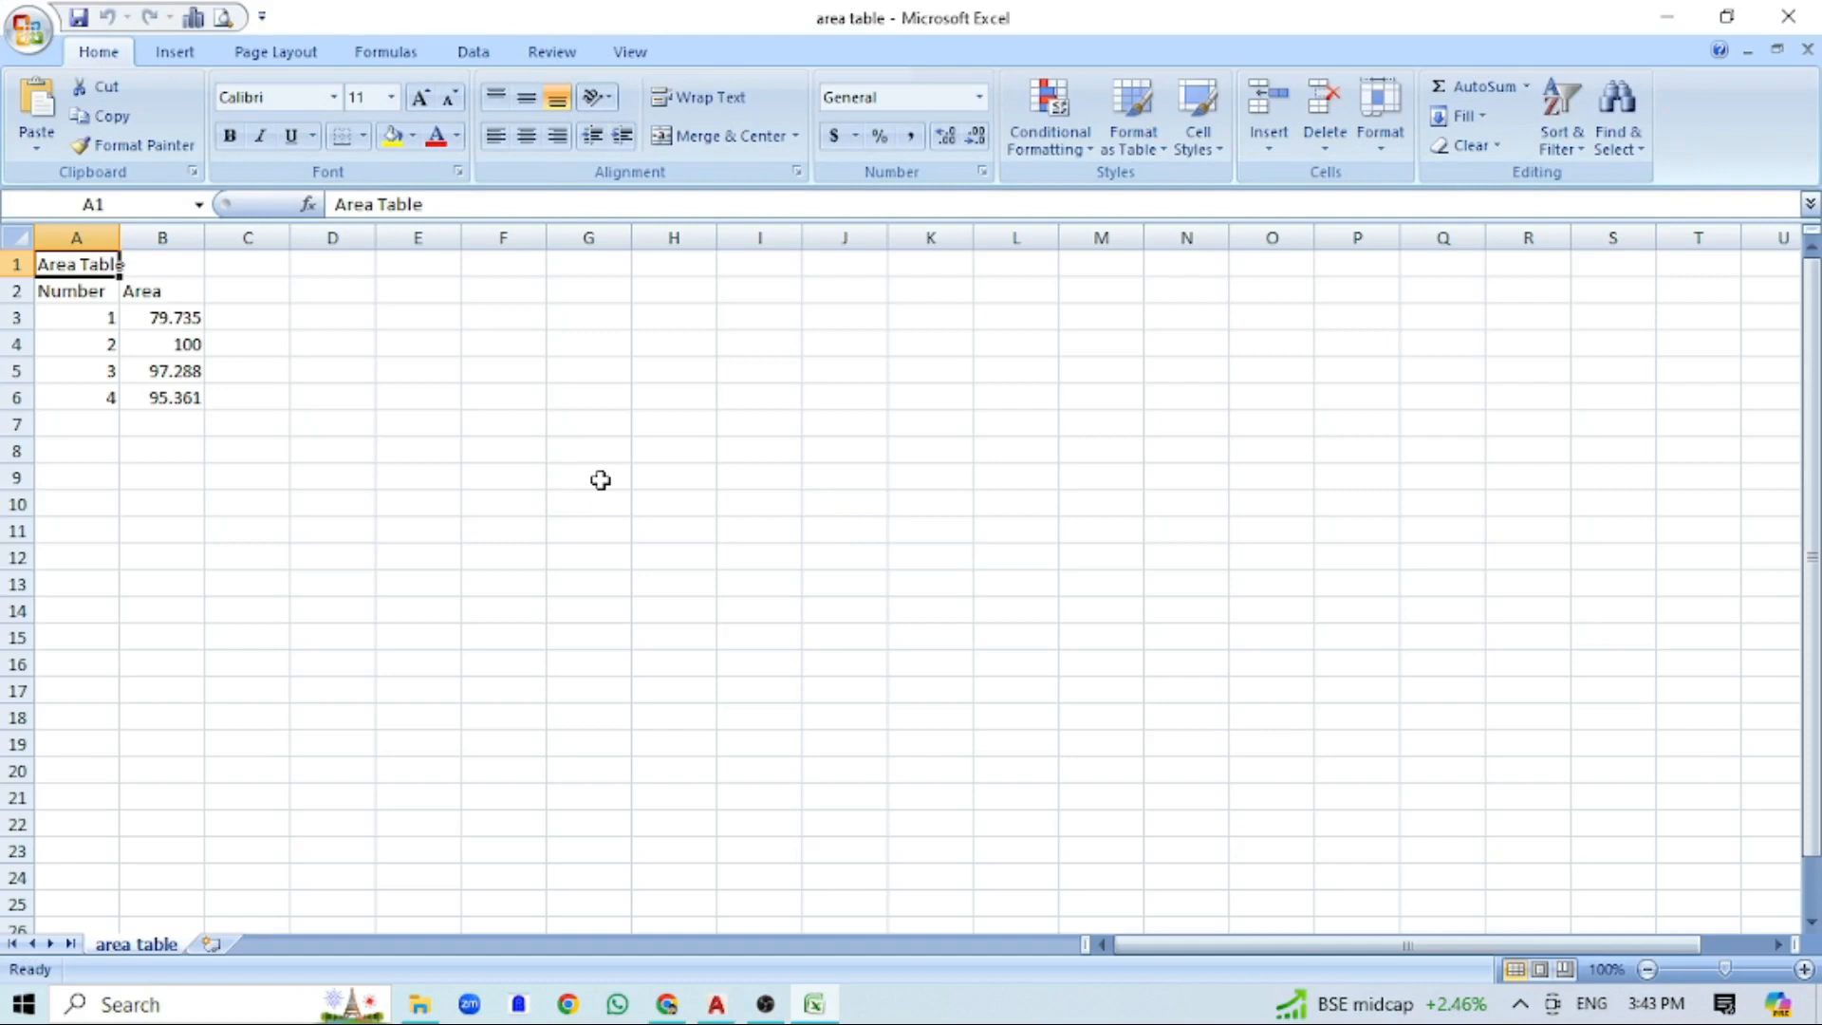
- Merge and center the Area Table title across cells A1:B1 in the exported Excel sheet
click(190, 283)
drag(98, 264, 178, 254)
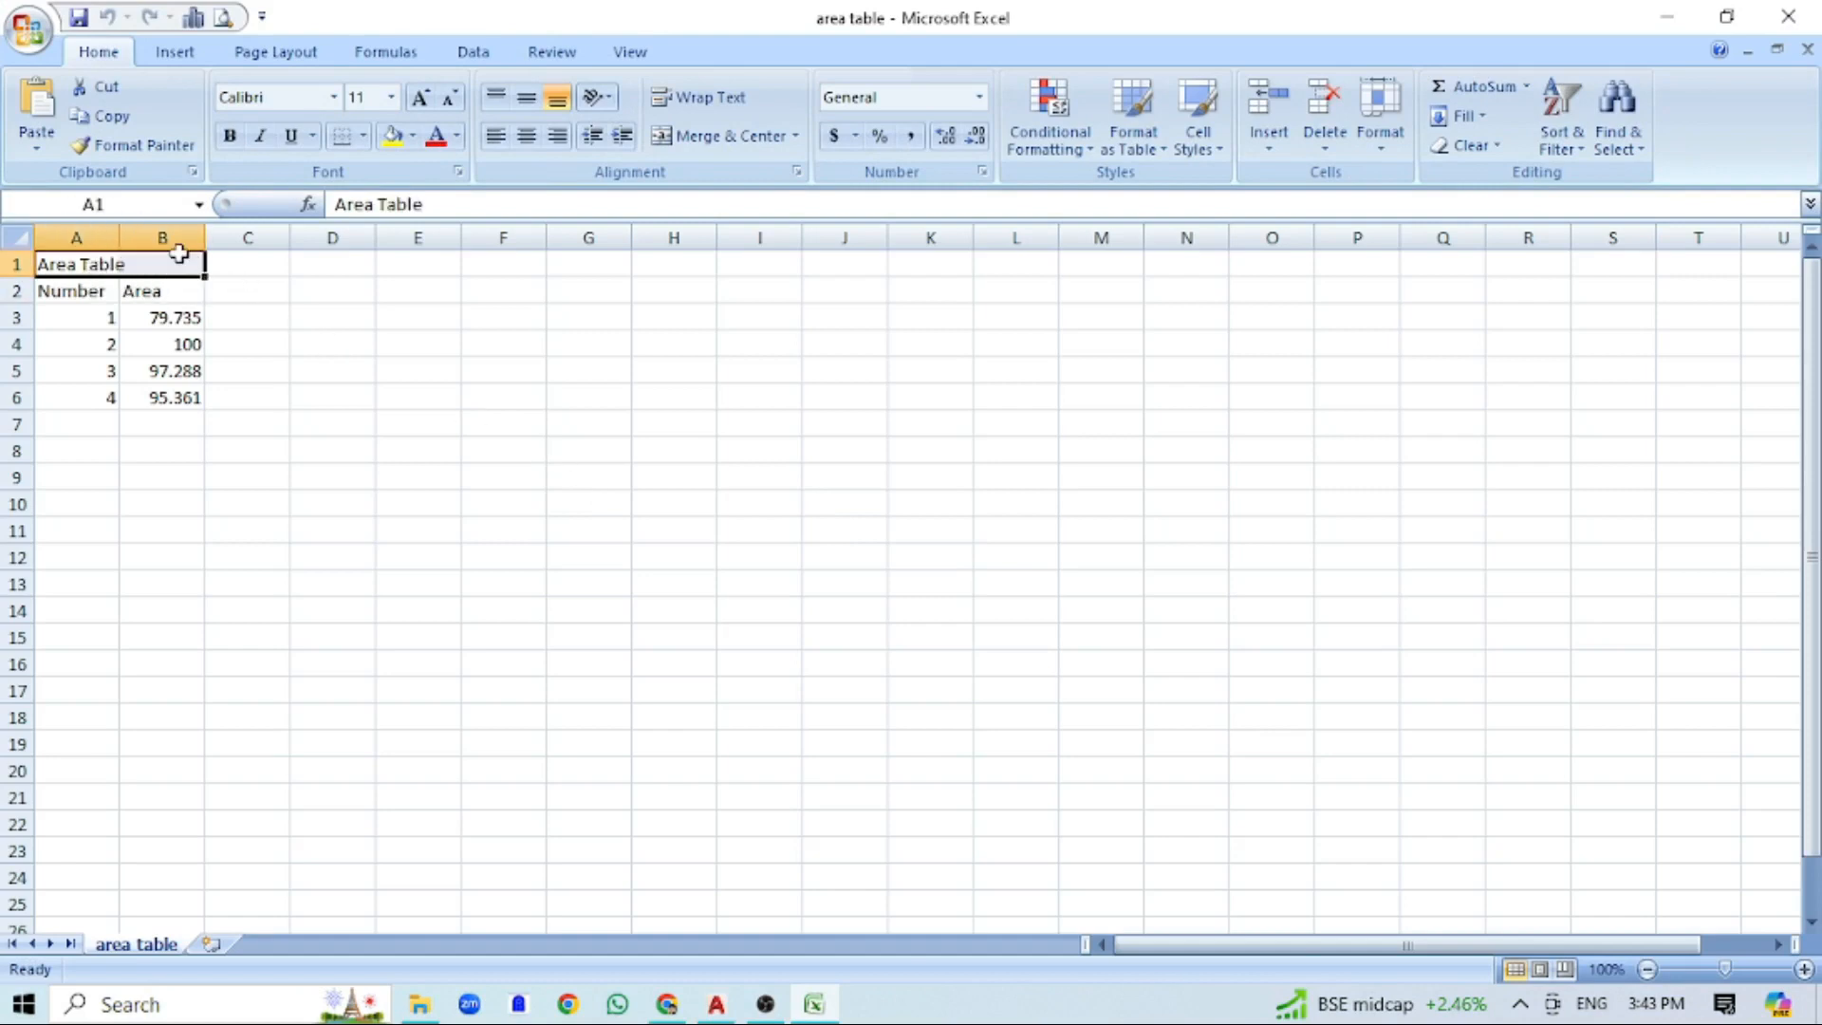
click(527, 136)
click(516, 316)
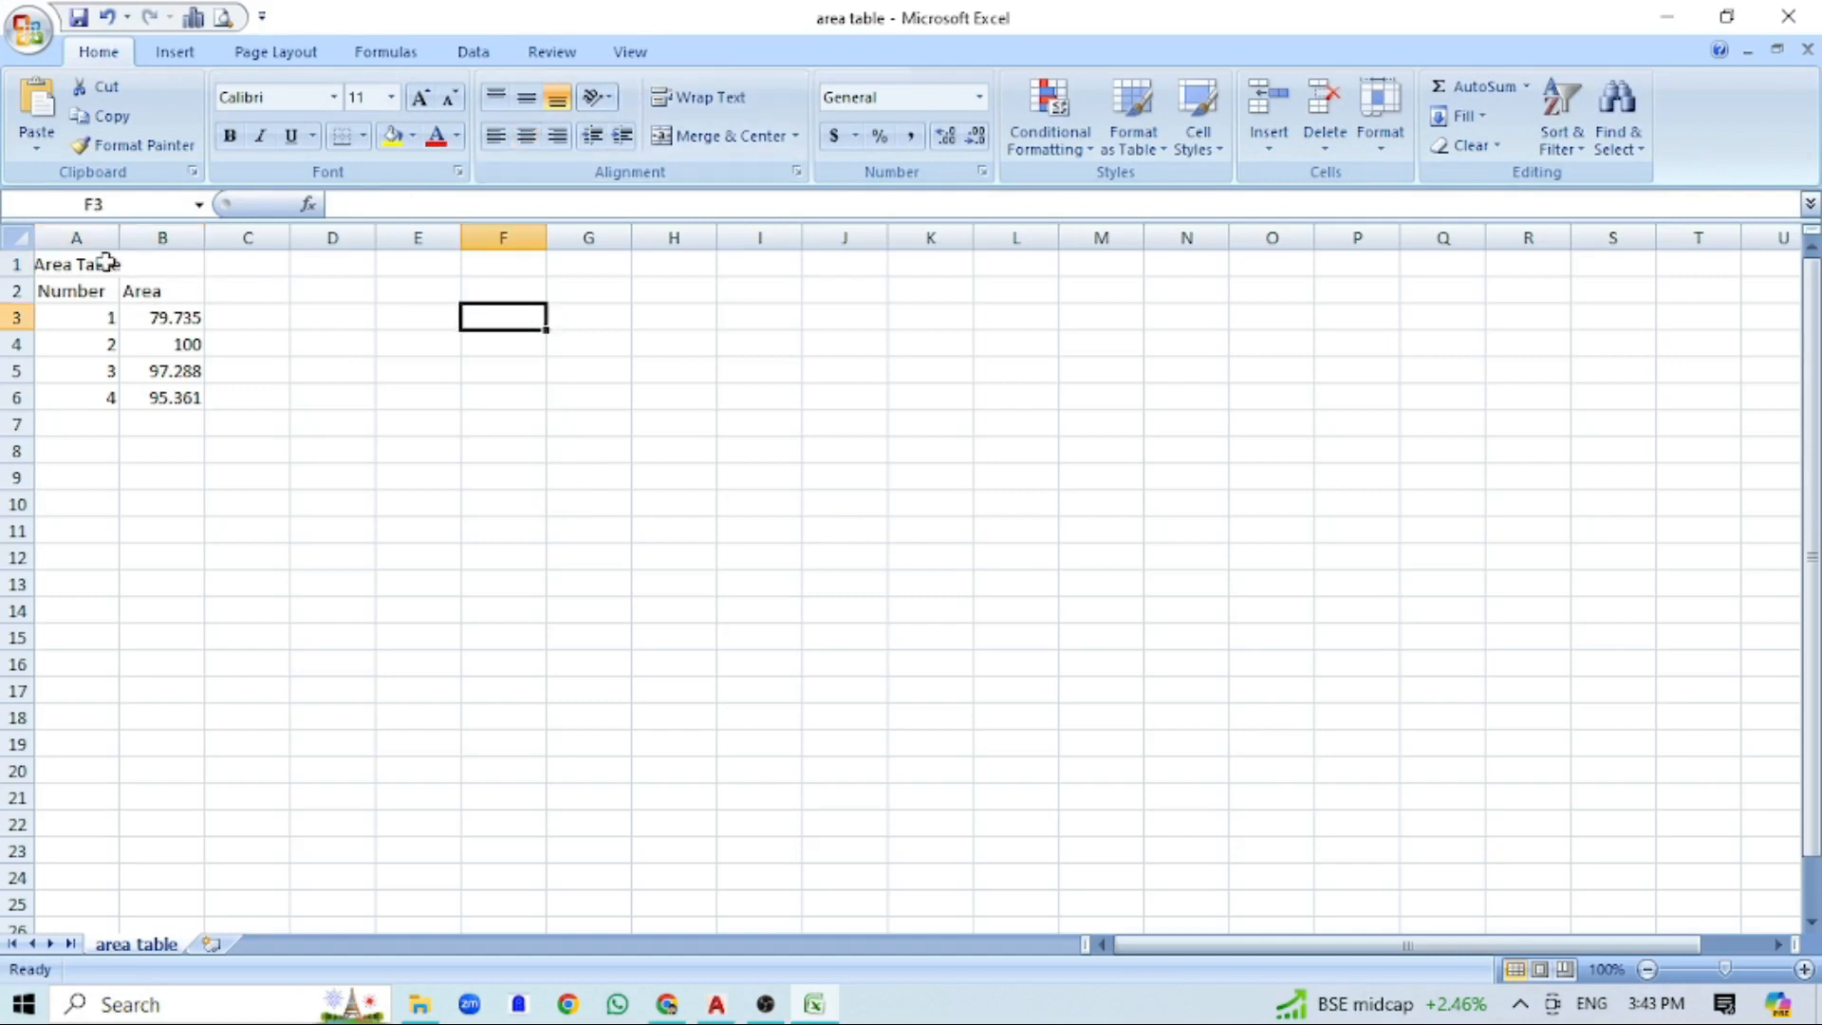
drag(95, 264, 175, 264)
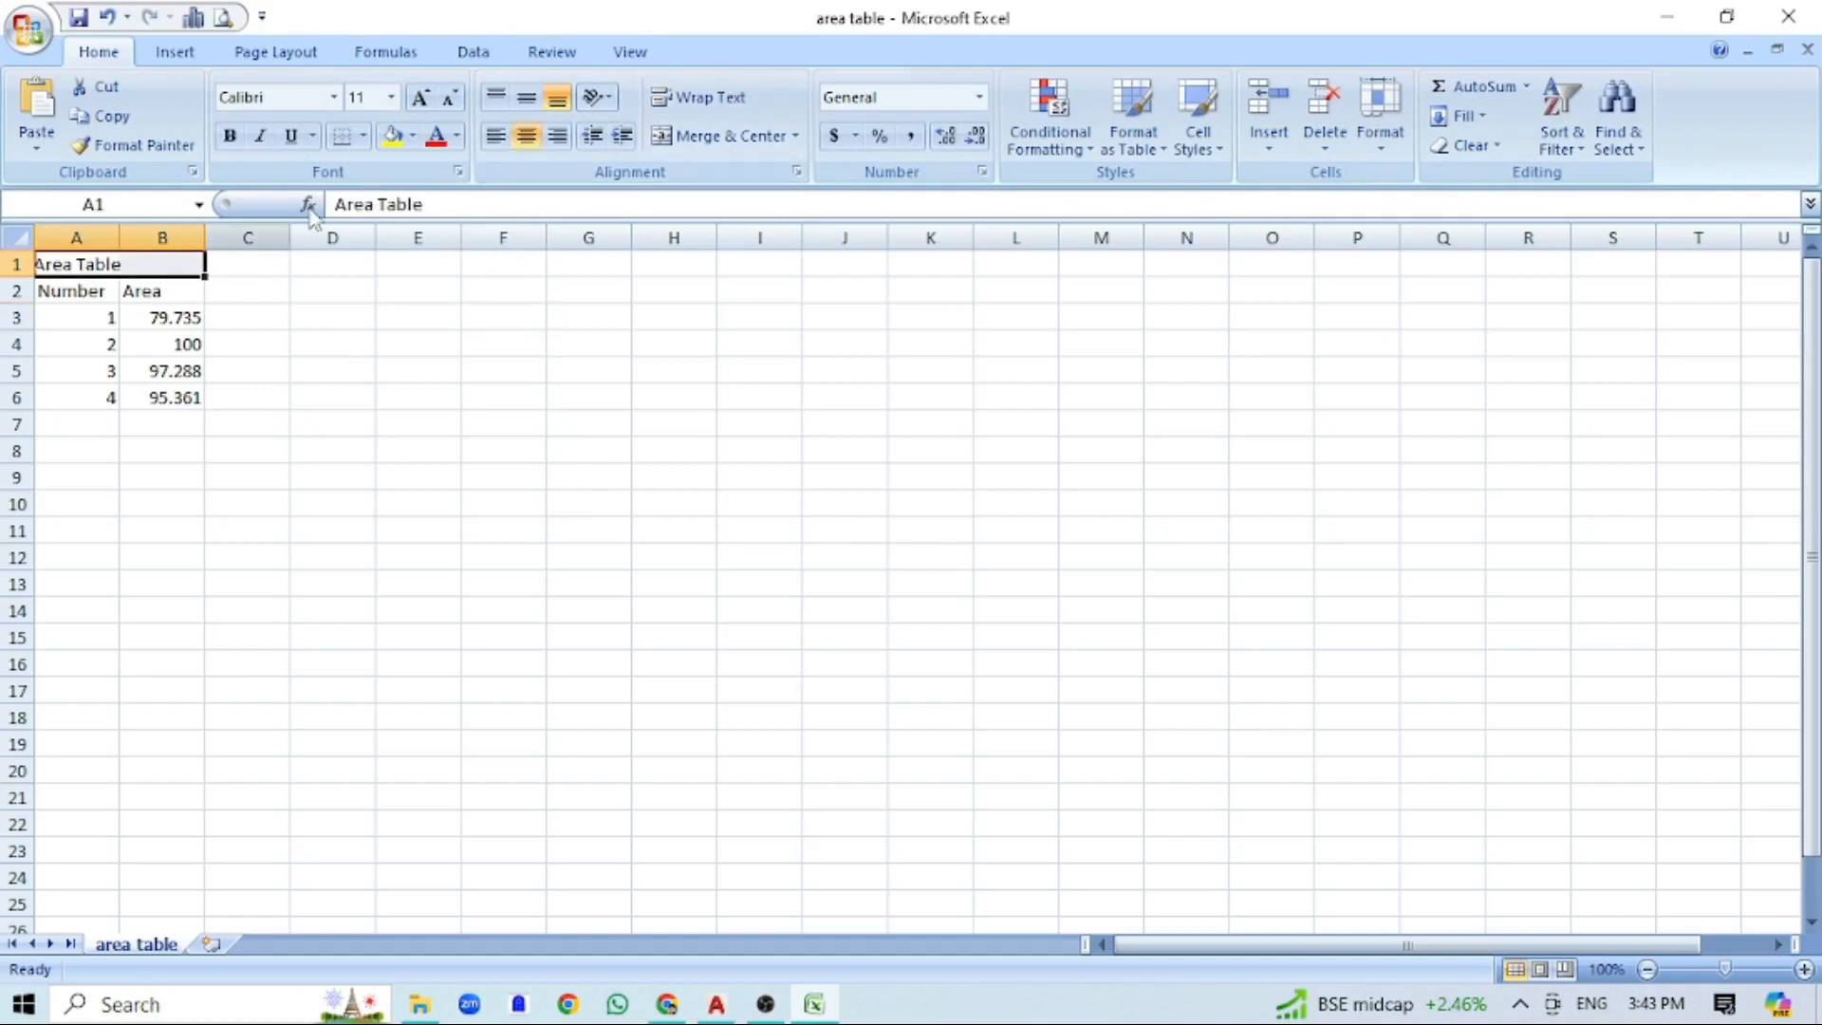
click(527, 136)
click(722, 135)
click(564, 458)
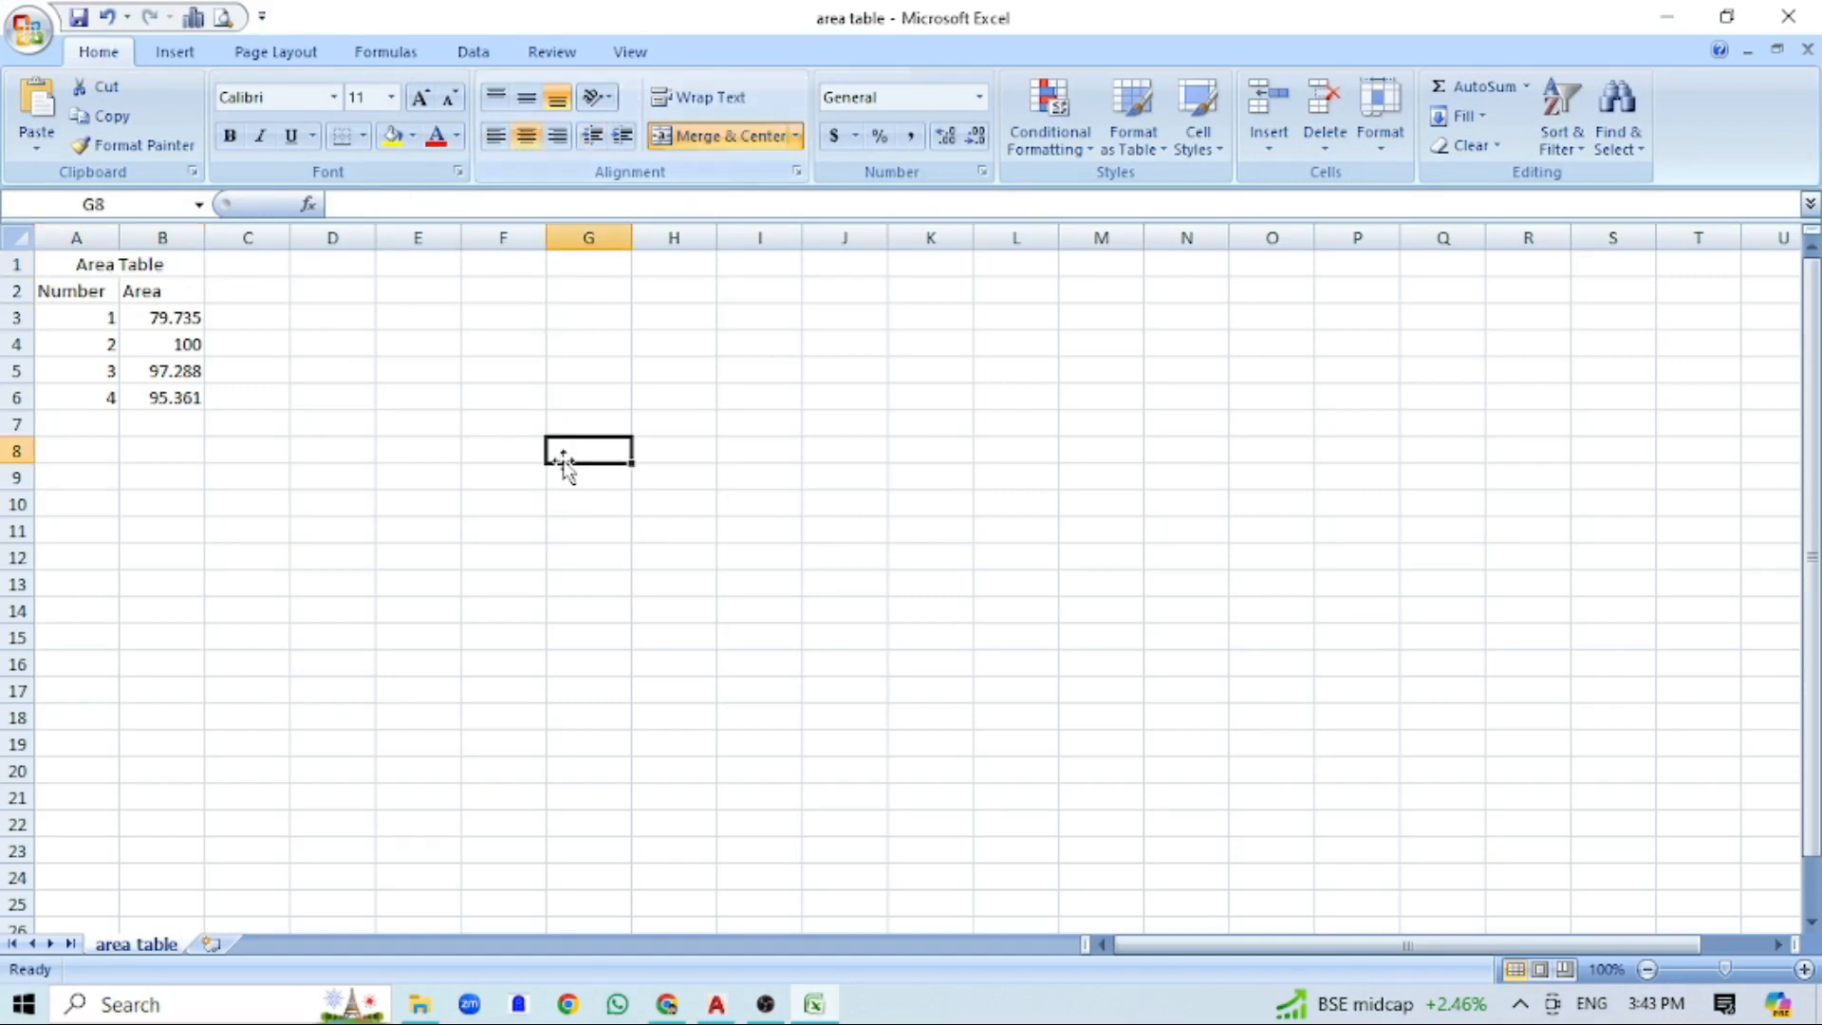
- Apply all borders to the title and header cells A1:B2 and the data cells A3:B6
drag(76, 264, 161, 291)
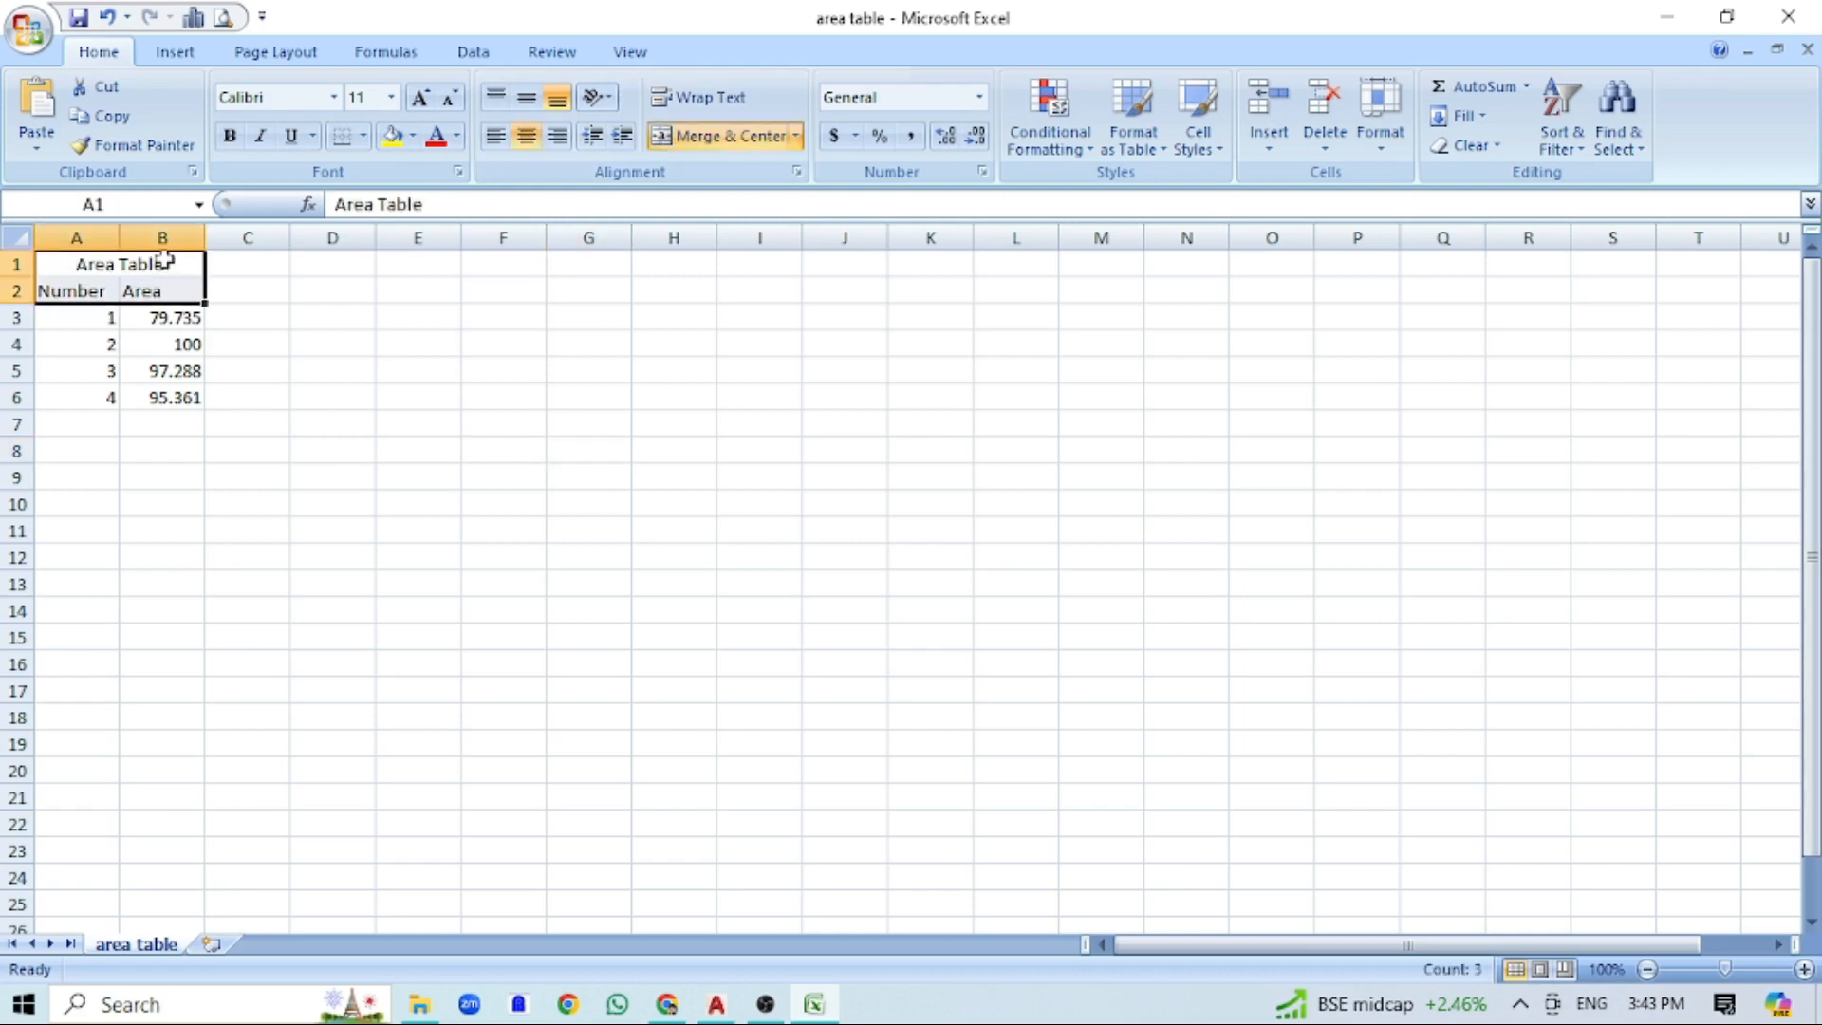
click(363, 135)
click(408, 348)
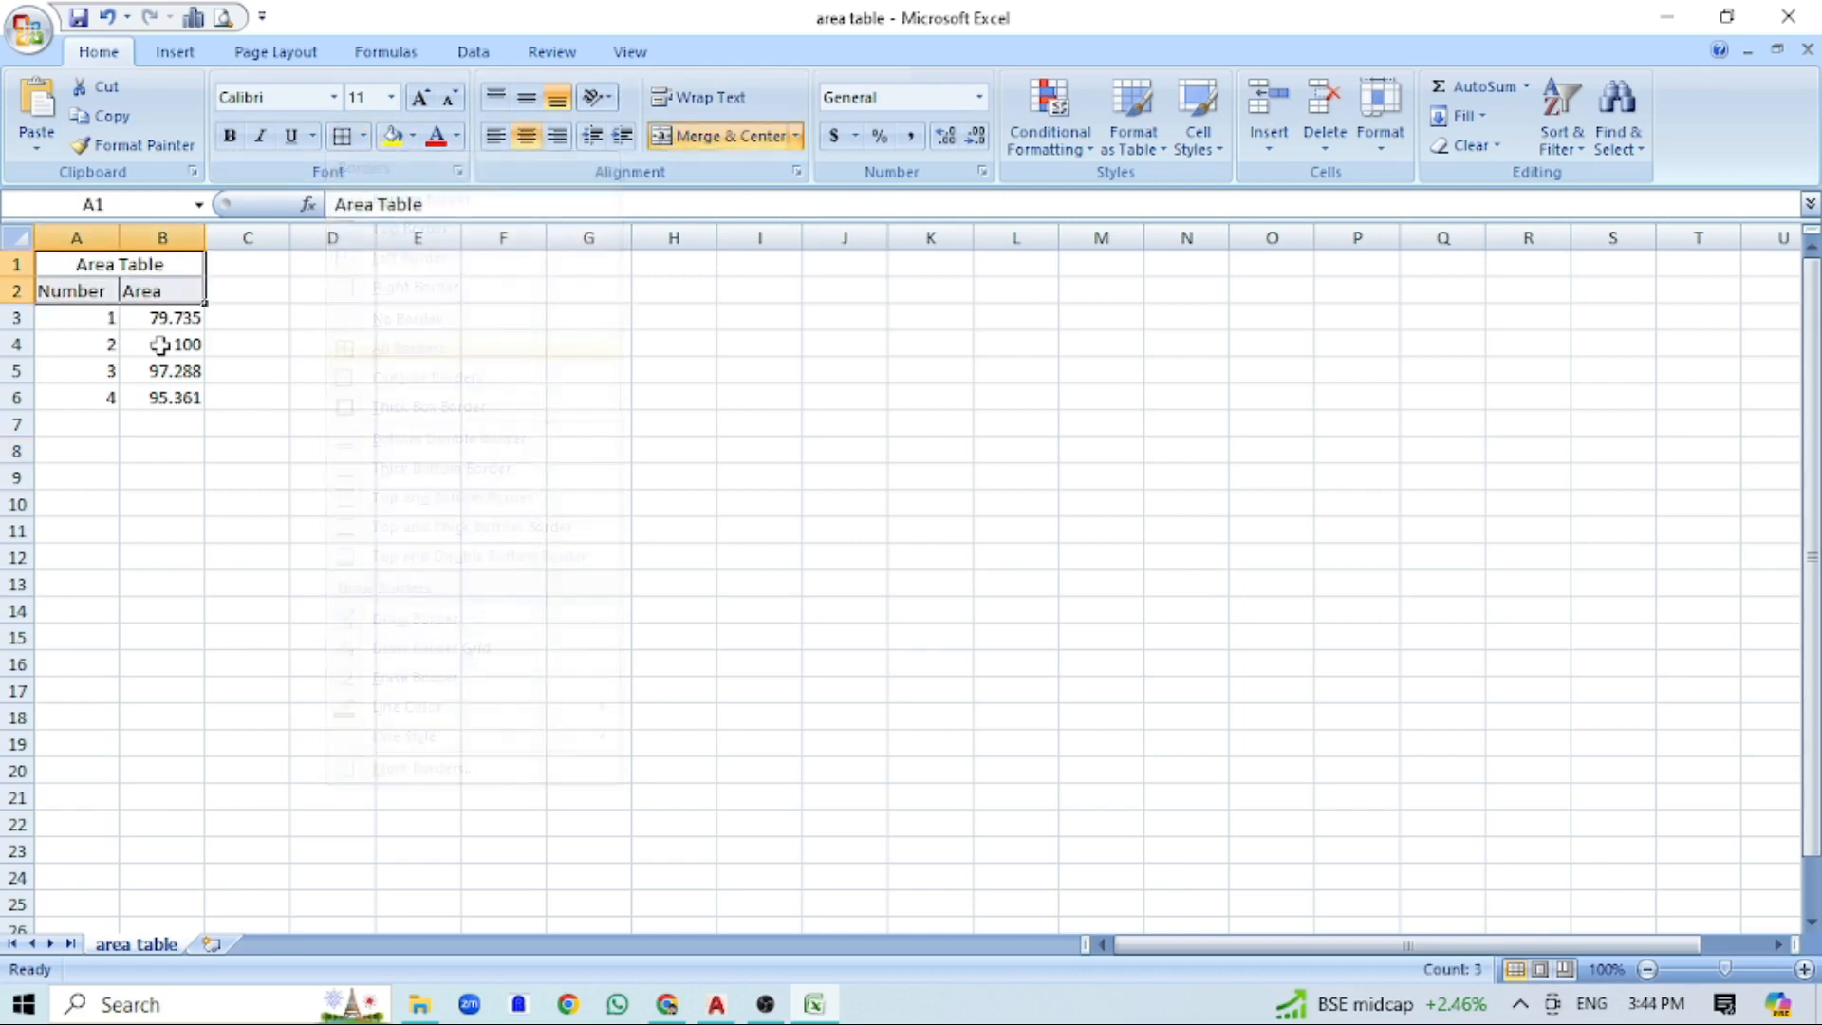
click(77, 366)
drag(97, 319, 176, 397)
click(342, 138)
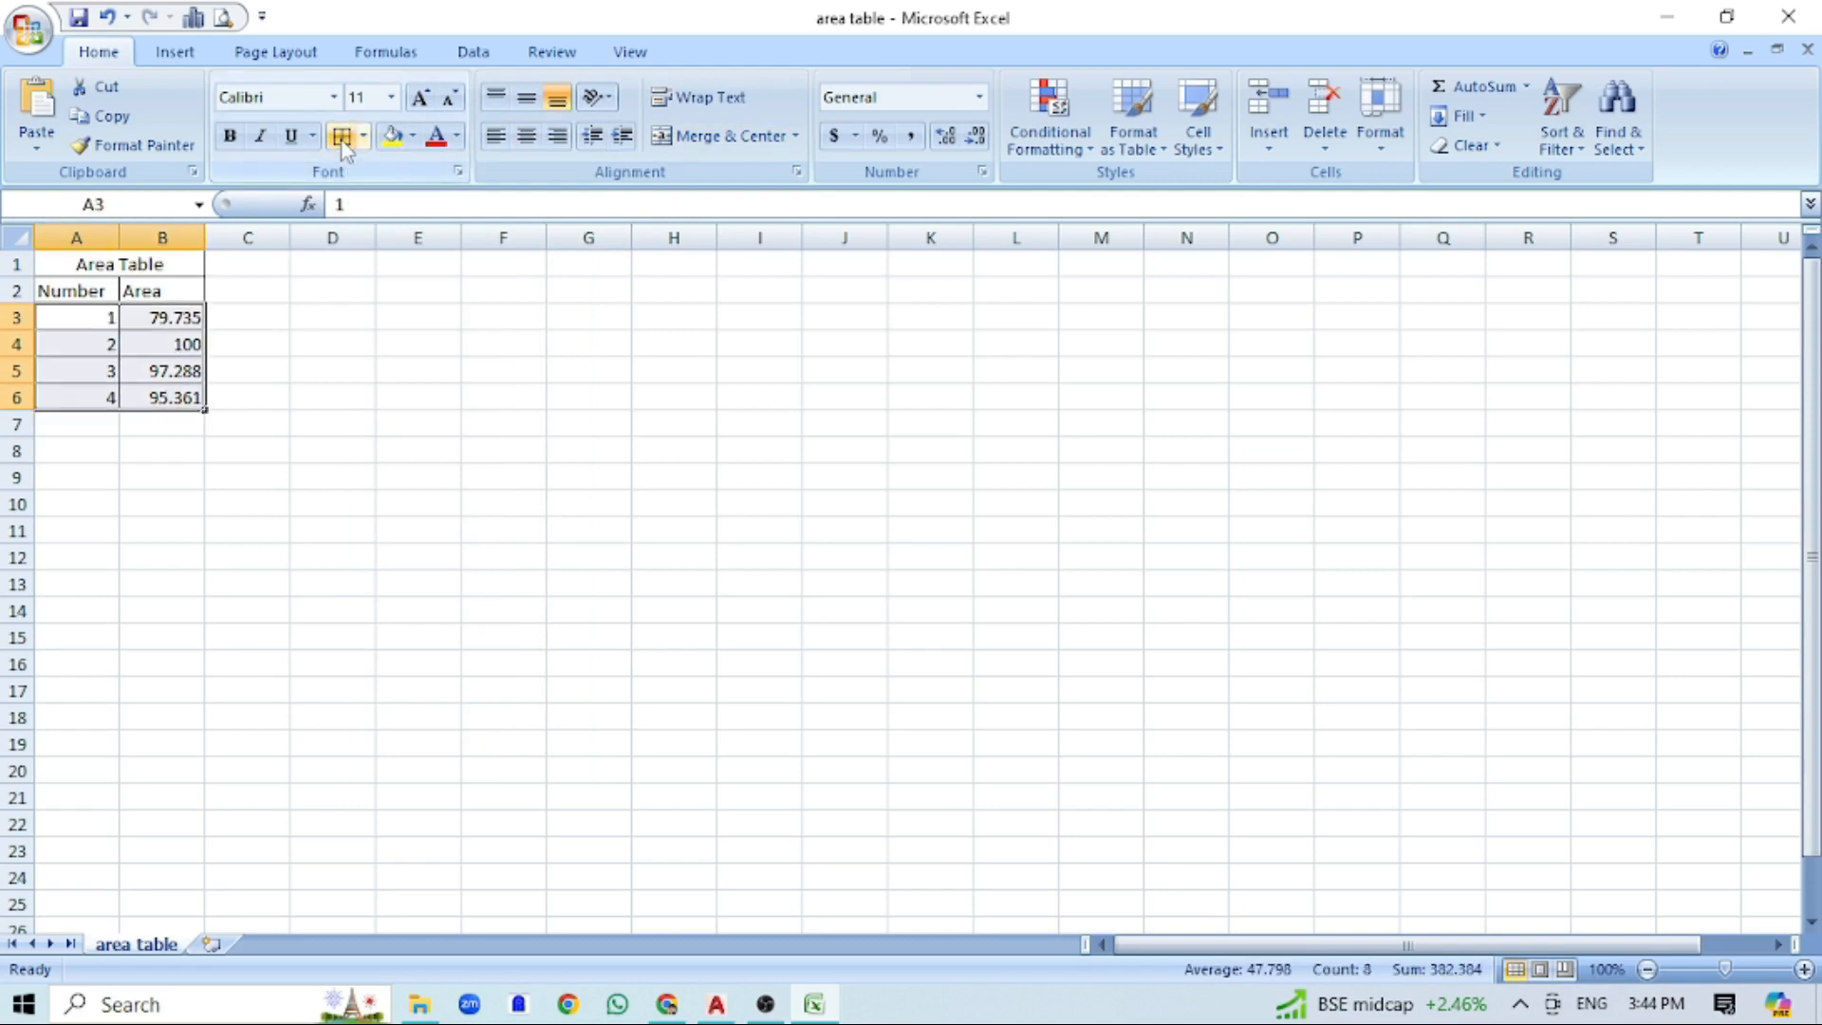
click(446, 422)
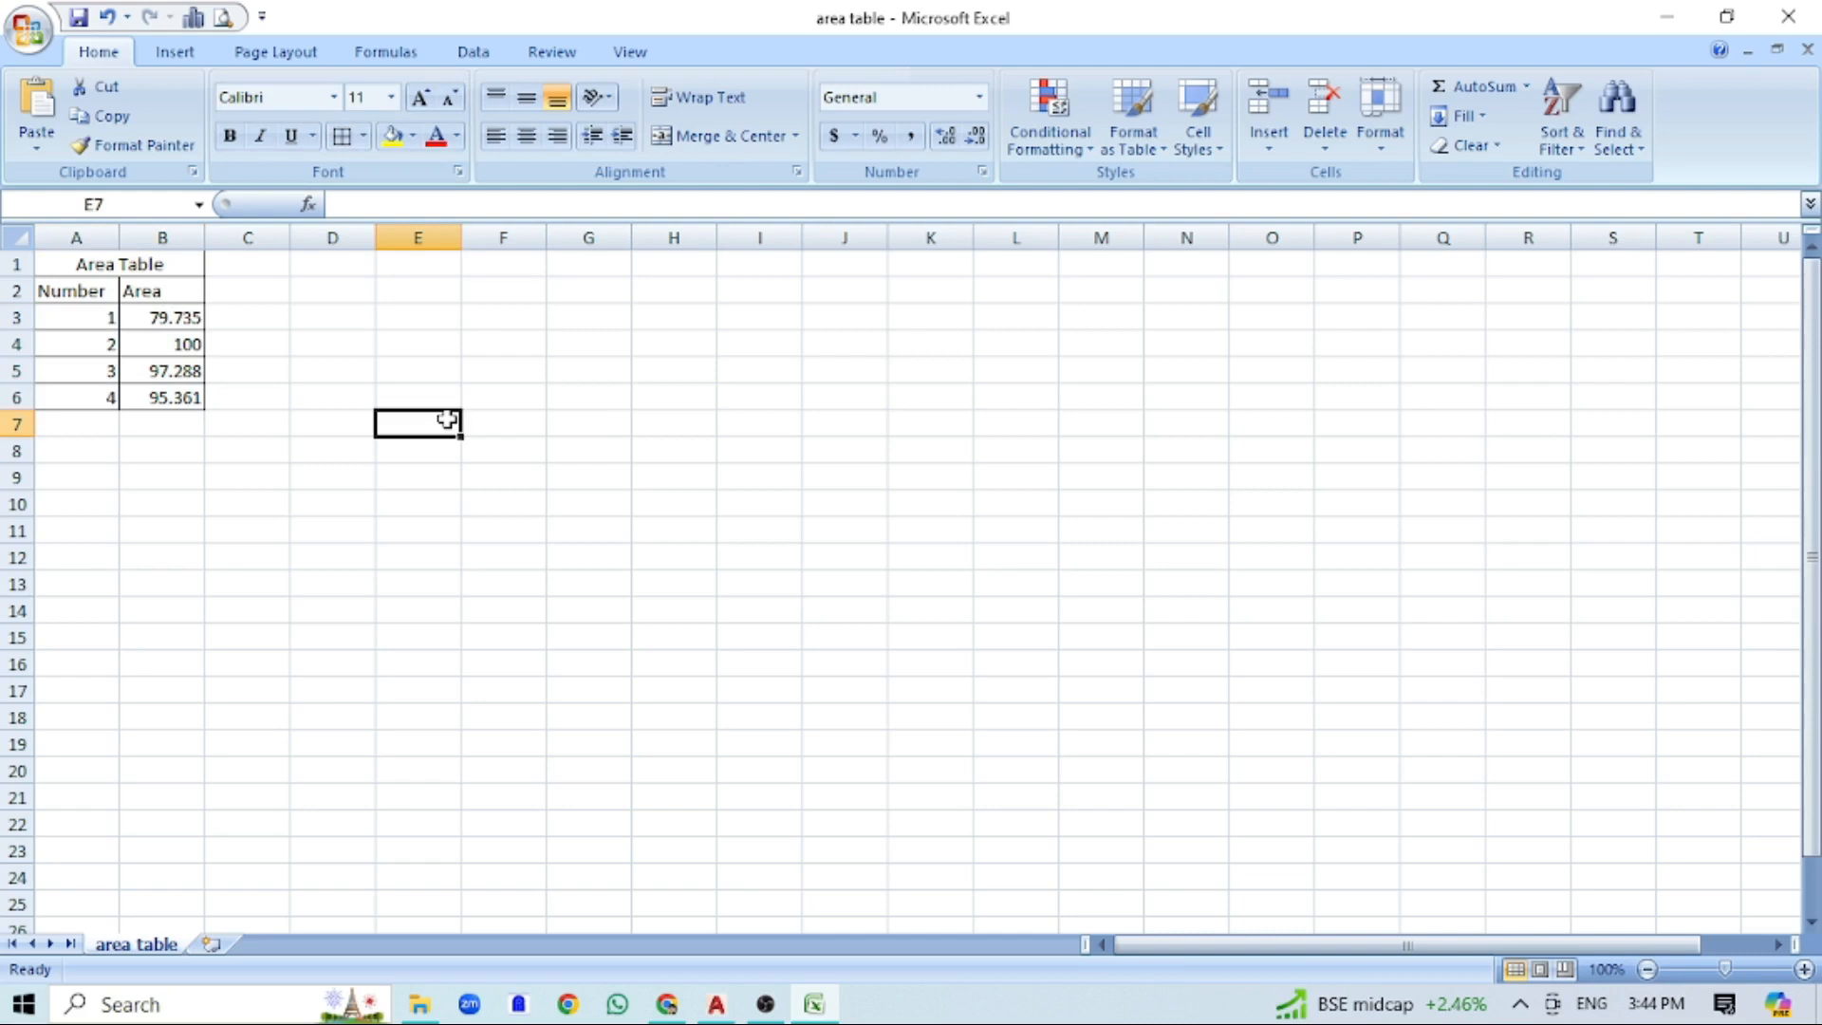
click(504, 493)
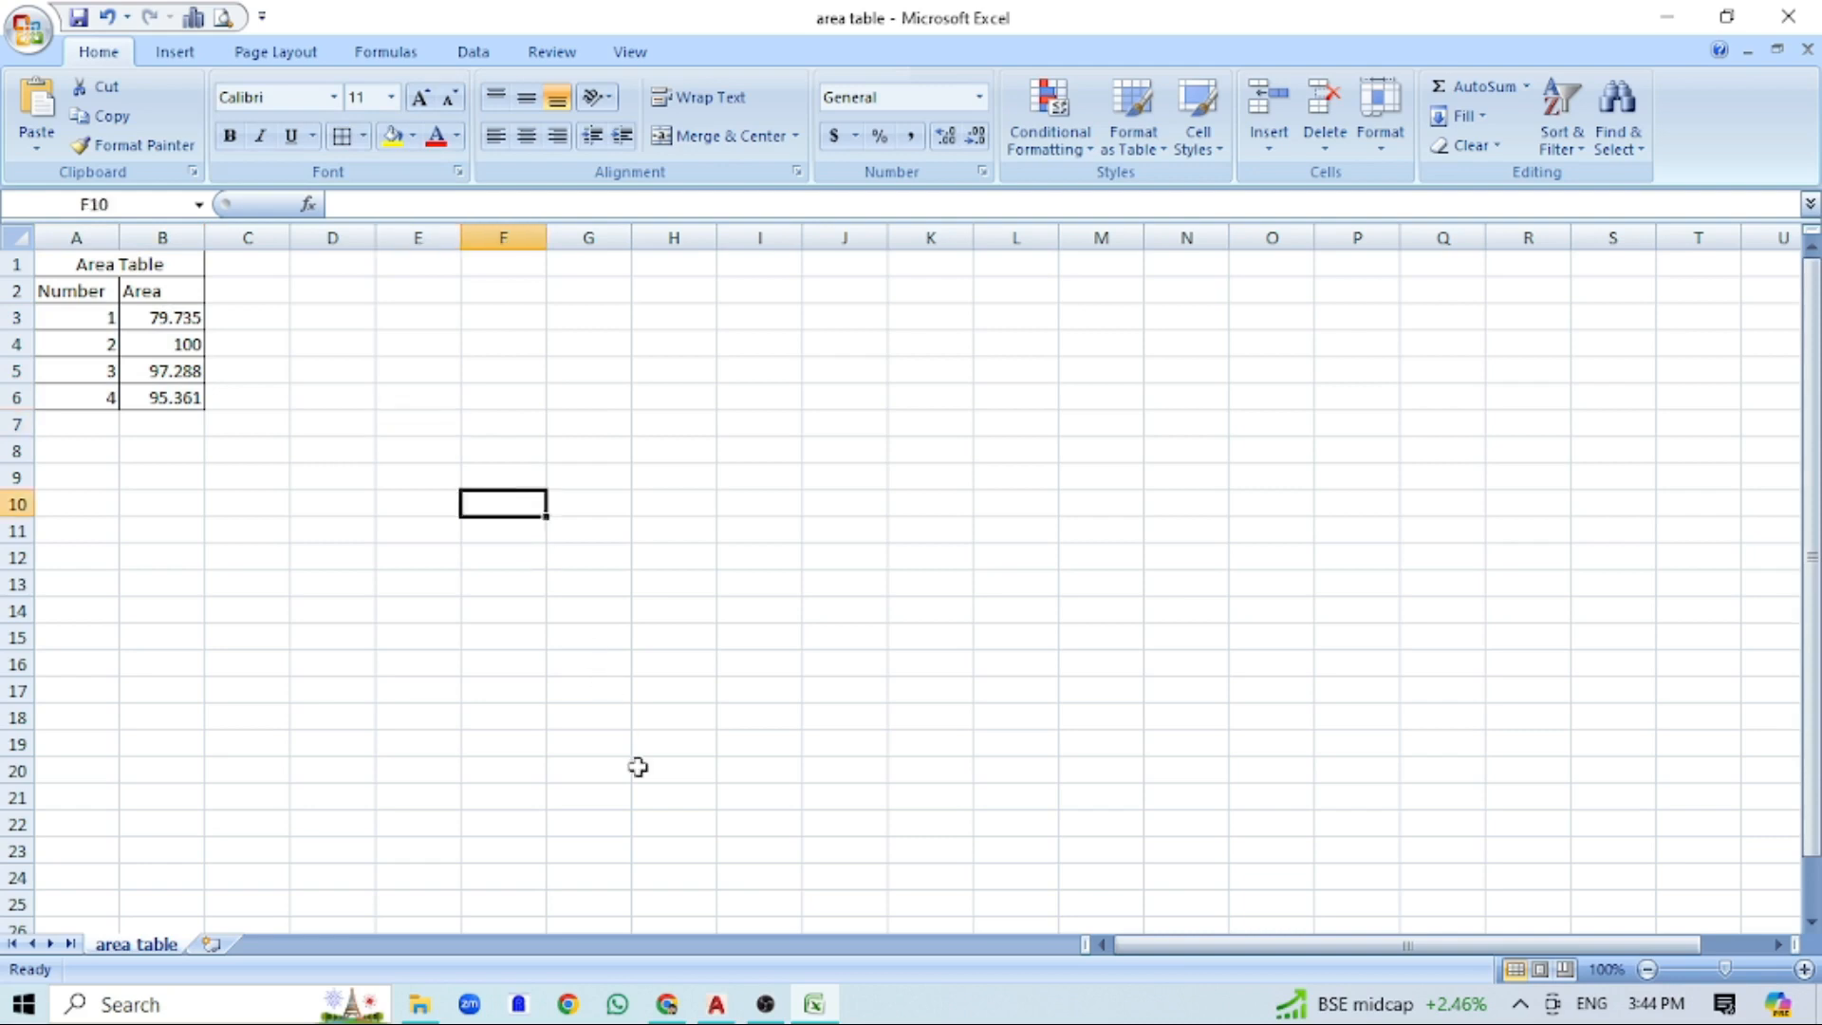